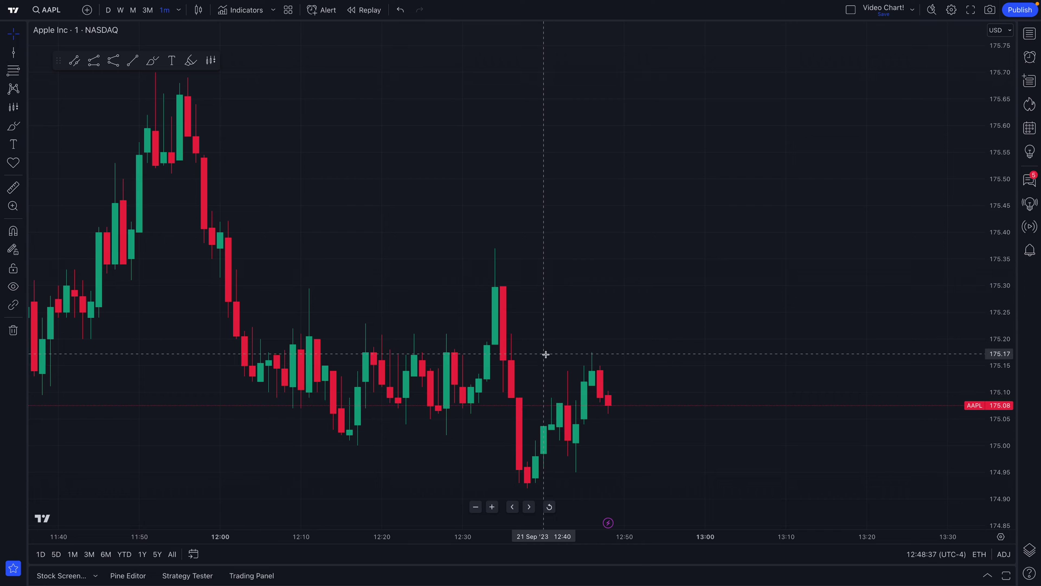
Hide the floating toolbar of favorite drawing tools from the one-minute AAPL chart
{"action": "scroll", "coordinate": [510, 399], "scroll_direction": "down", "scroll_amount": 3}
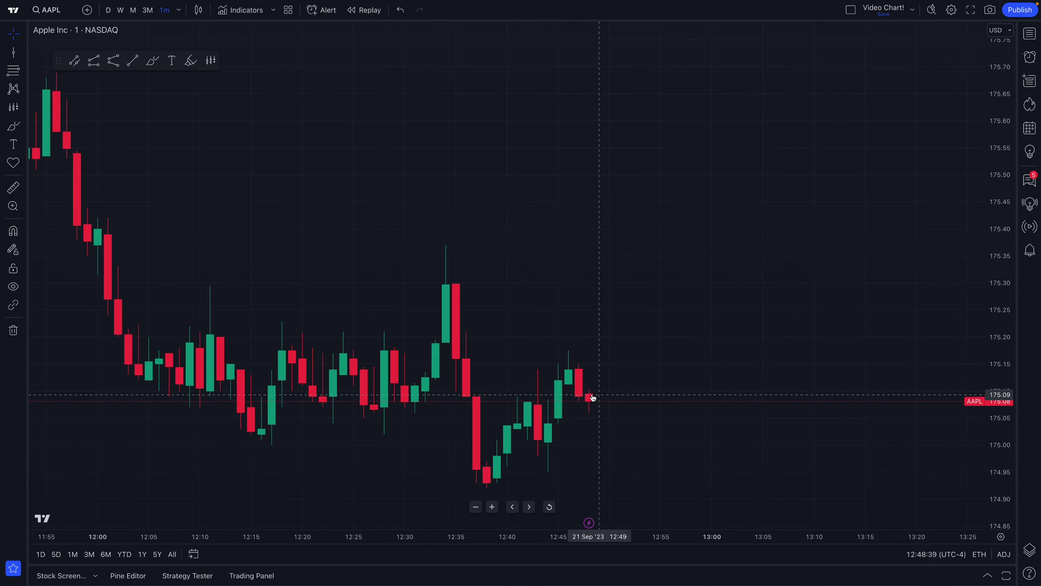
{"action": "left_click", "coordinate": [23, 108]}
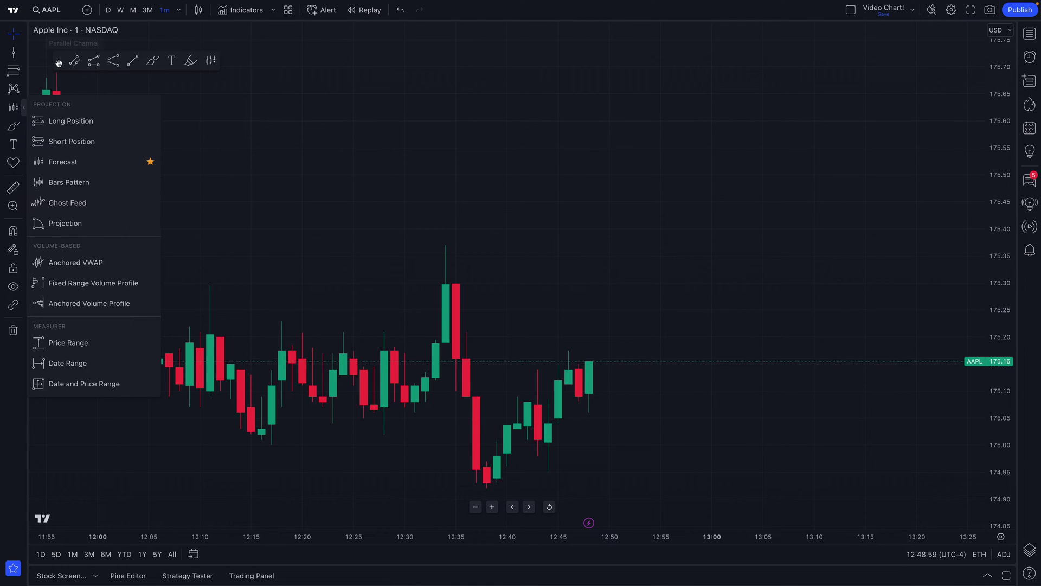
{"action": "left_click", "coordinate": [58, 60]}
Draw a Forecast from the latest one-minute candle, starting at 175.18 at 12:49 and targeting 175.19 at 12:50
{"action": "left_click", "coordinate": [22, 111]}
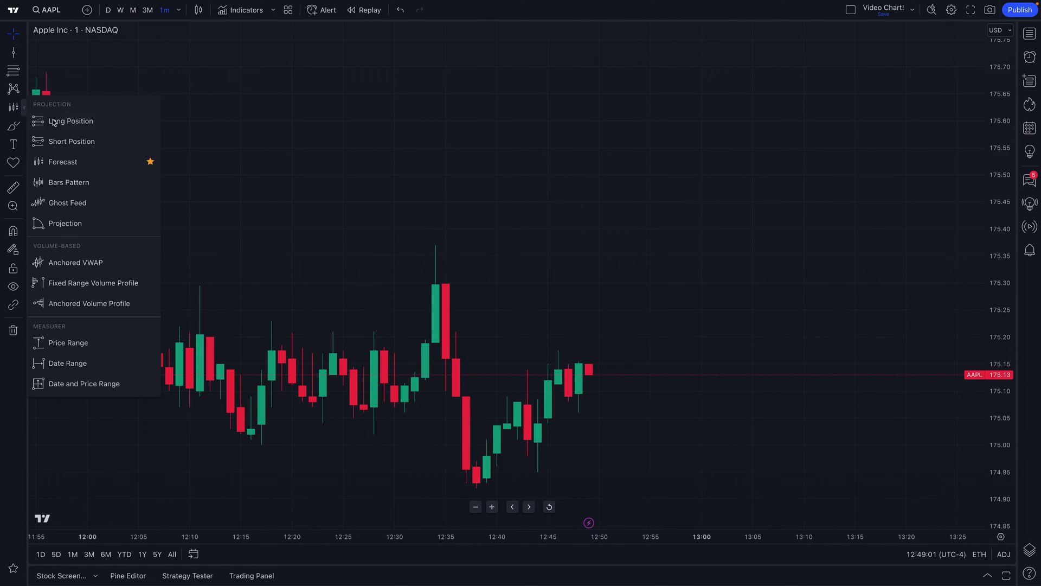
{"action": "left_click", "coordinate": [73, 163]}
{"action": "scroll", "coordinate": [416, 264], "scroll_direction": "up", "scroll_amount": 2}
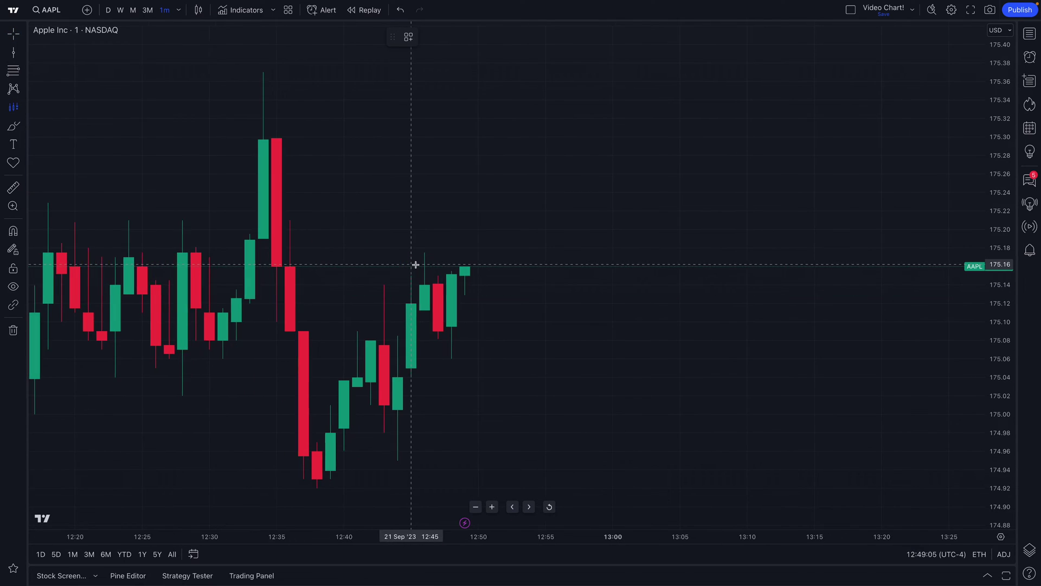
{"action": "scroll", "coordinate": [415, 265], "scroll_direction": "up", "scroll_amount": 1}
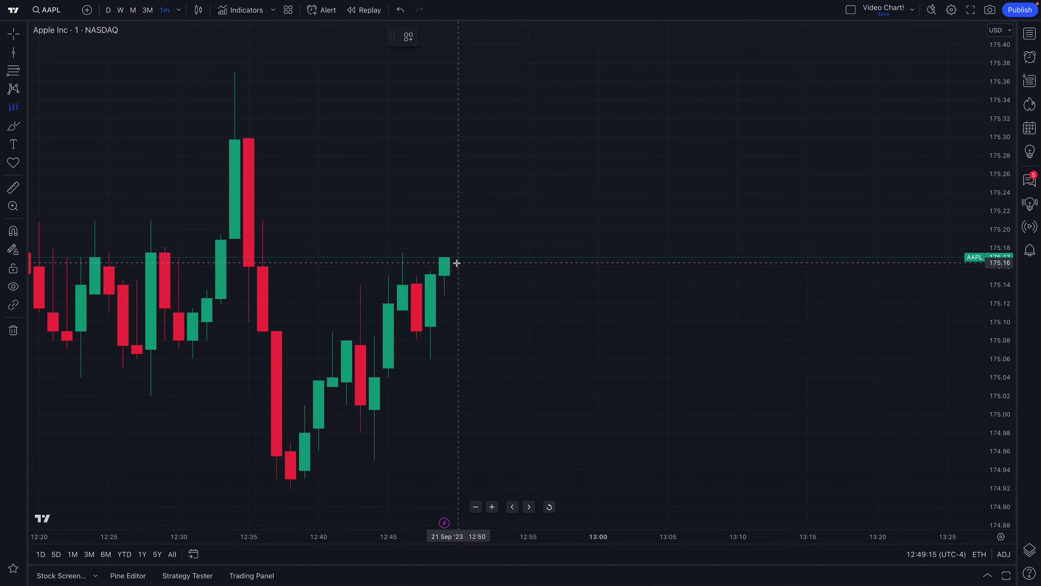
{"action": "scroll", "coordinate": [434, 270], "scroll_direction": "up", "scroll_amount": 1}
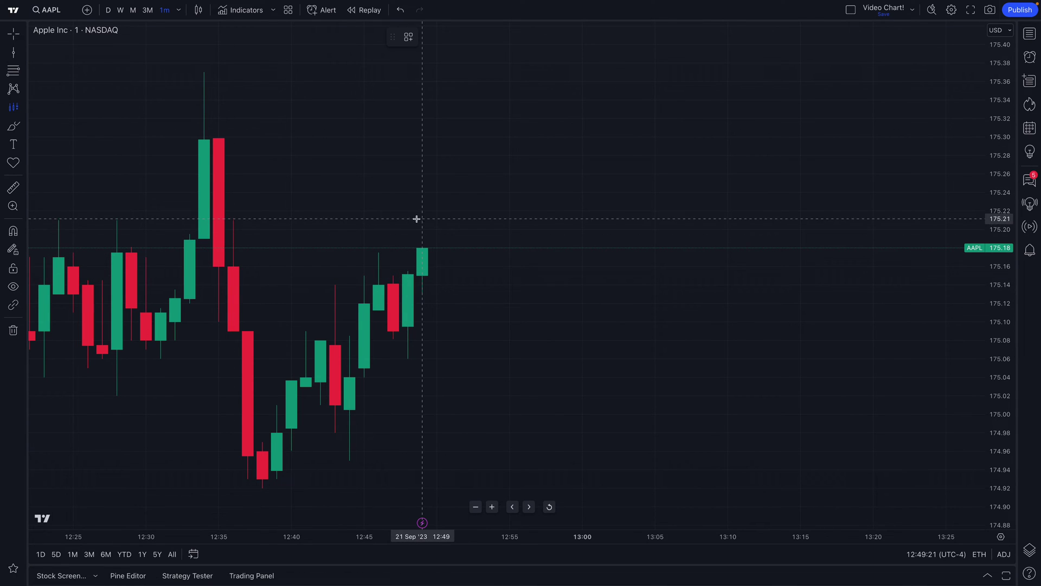
{"action": "left_click", "coordinate": [423, 248], "text": "shift"}
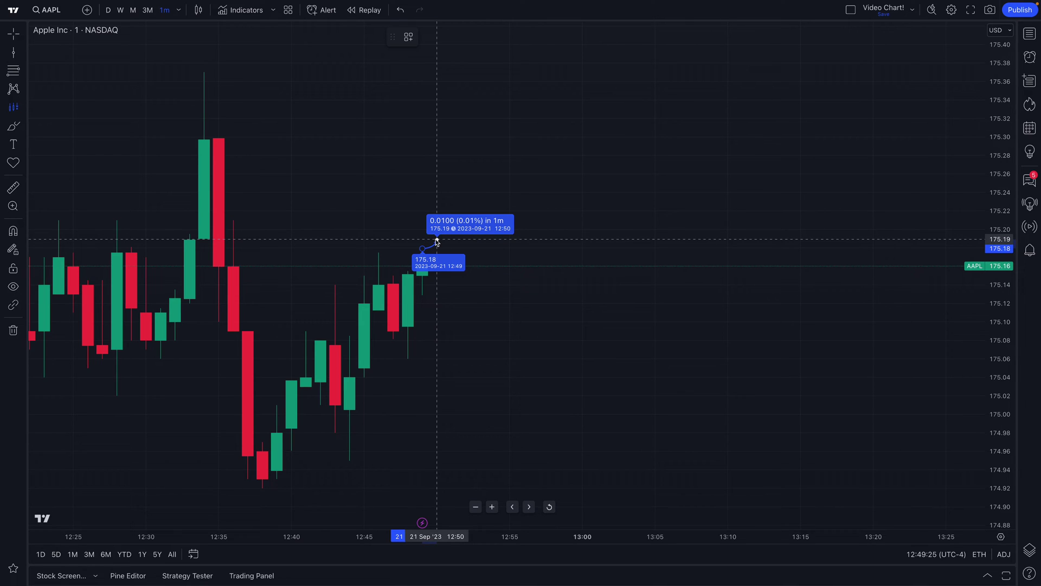
{"action": "left_click", "coordinate": [437, 242]}
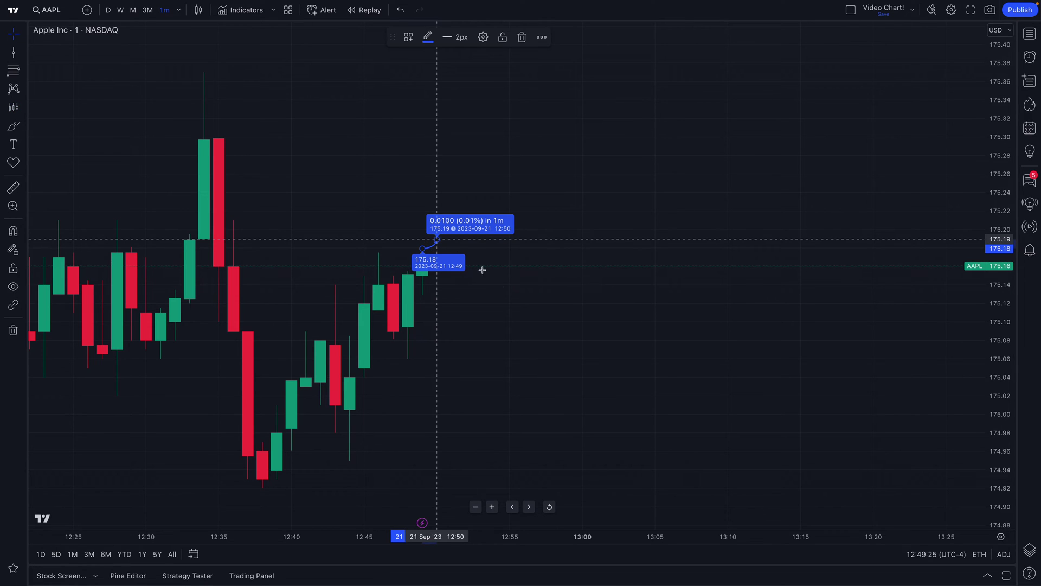
Lower the forecast's starting point to 175.15 on the 12:49 candle, keeping its target
{"action": "left_click", "coordinate": [424, 250]}
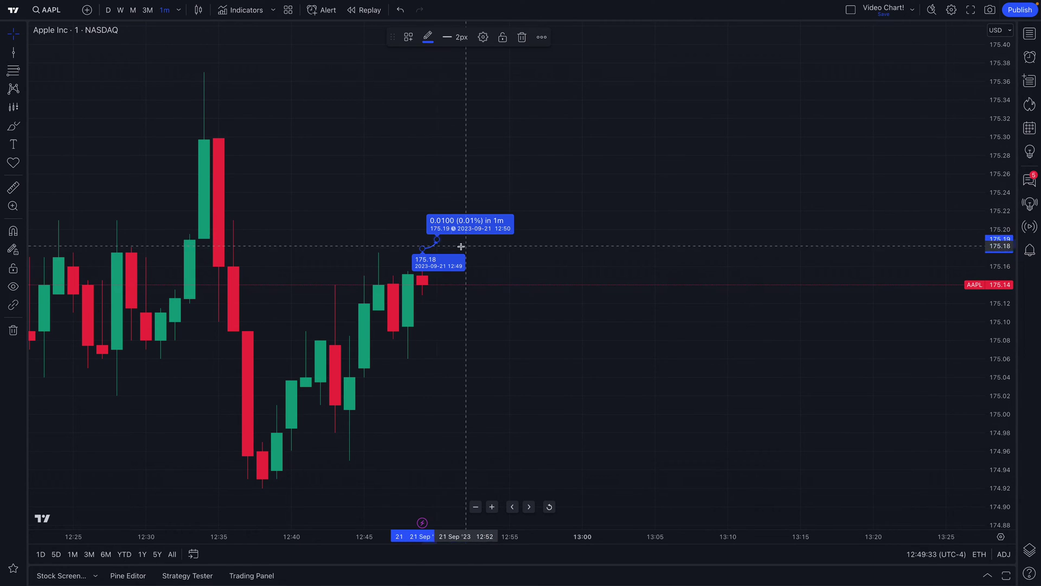
{"action": "left_click_drag", "start_coordinate": [423, 250], "coordinate": [423, 276]}
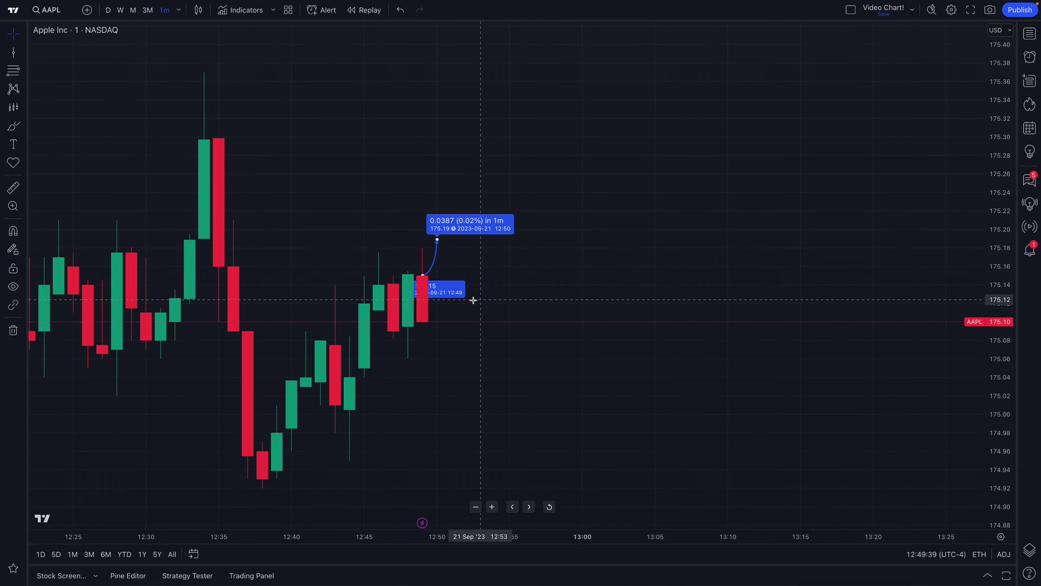
{"action": "left_click_drag", "start_coordinate": [478, 356], "coordinate": [532, 286]}
Delete the failed forecast from the one-minute AAPL chart
{"action": "scroll", "coordinate": [490, 263], "scroll_direction": "up", "scroll_amount": 1}
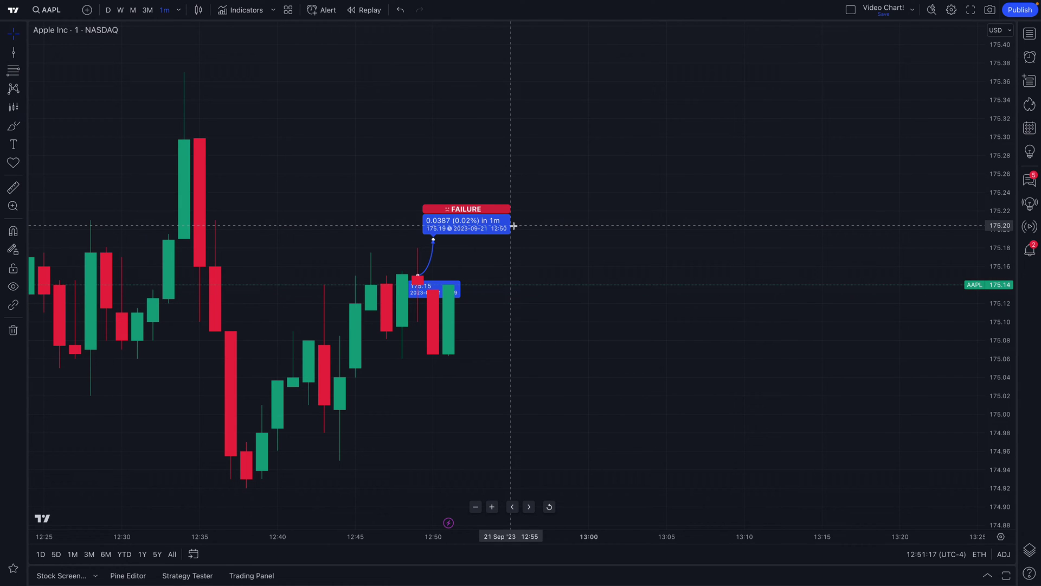
{"action": "left_click", "coordinate": [468, 231]}
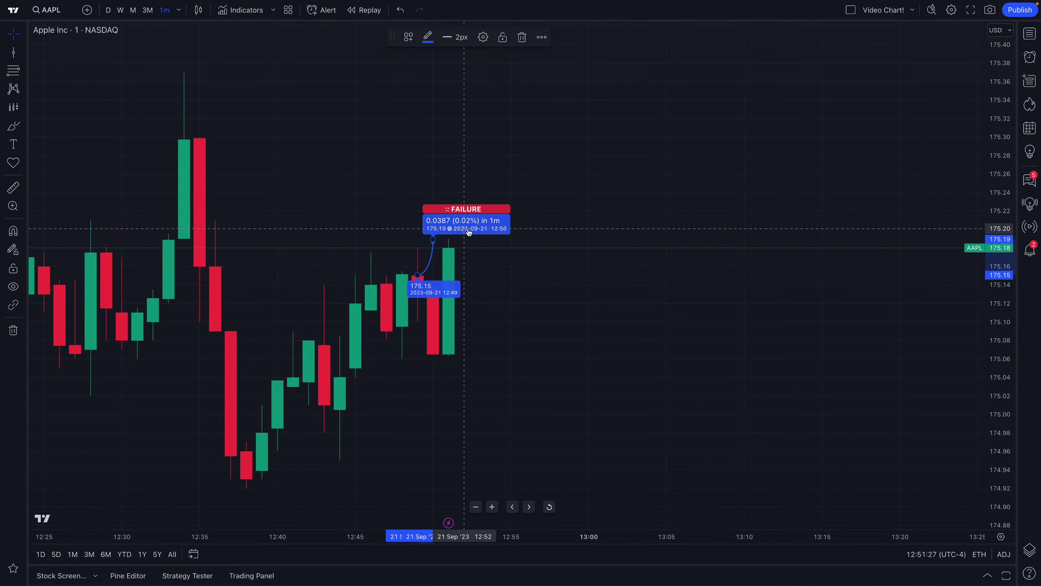
{"action": "key", "text": "Delete"}
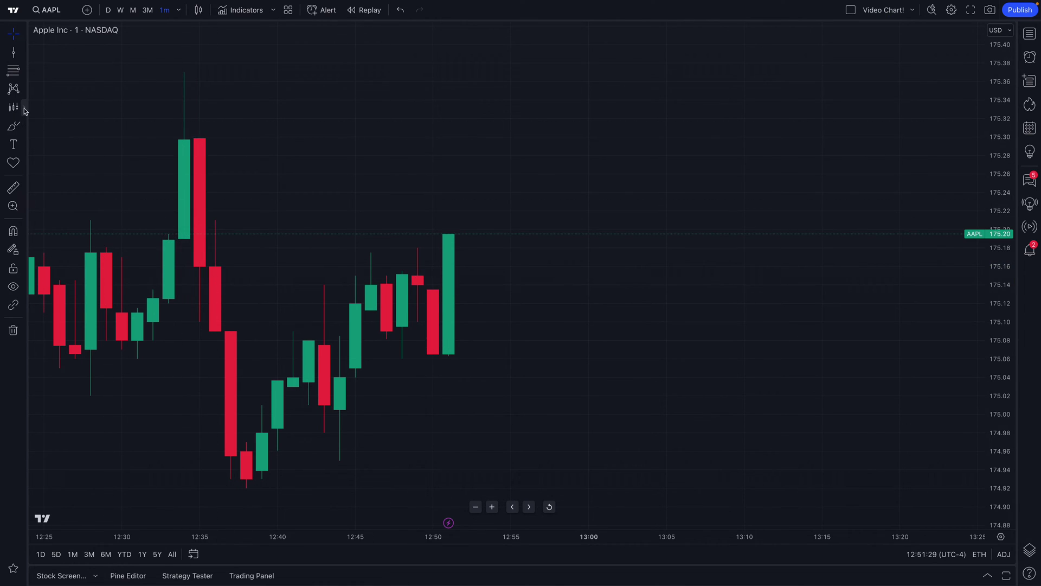
Draw a downward Forecast from the 12:51 candle's high at 175.22 to a target of 175.20 at 12:52
{"action": "left_click", "coordinate": [24, 109]}
{"action": "left_click", "coordinate": [64, 162]}
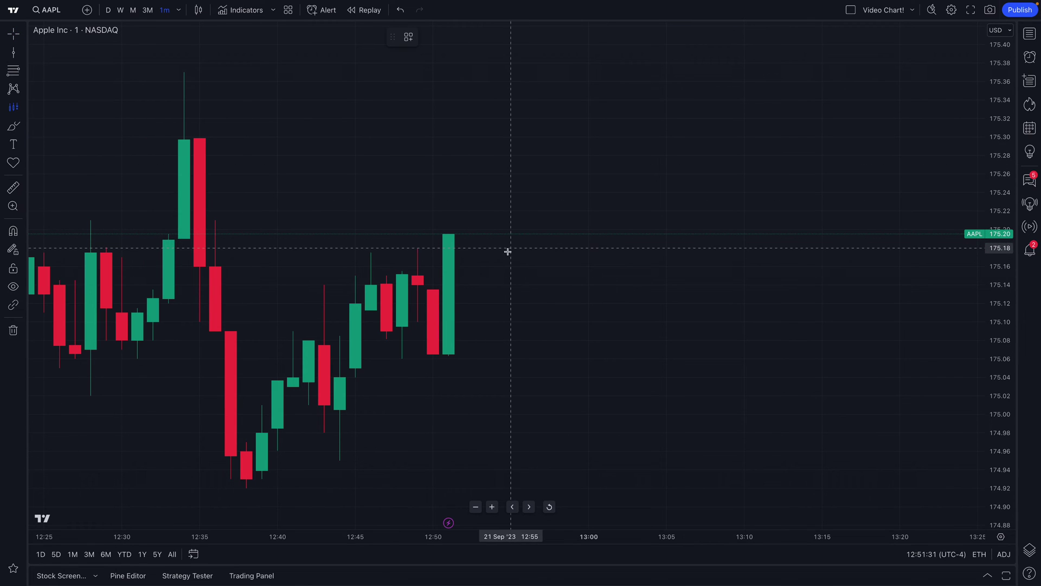
{"action": "scroll", "coordinate": [497, 255], "scroll_direction": "down", "scroll_amount": 1}
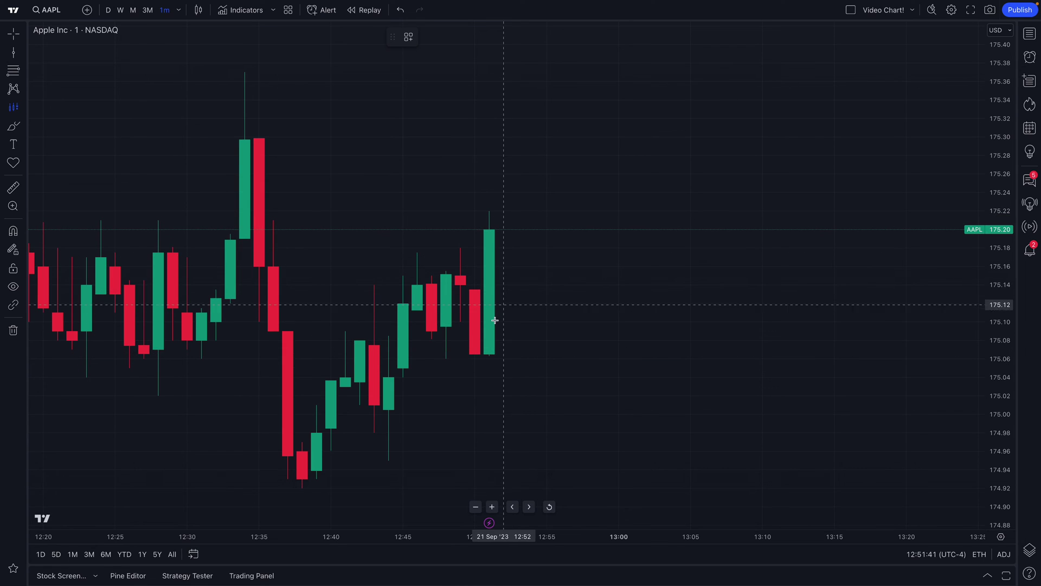
{"action": "left_click", "coordinate": [489, 240]}
{"action": "left_click", "coordinate": [518, 250]}
{"action": "left_click_drag", "start_coordinate": [490, 240], "coordinate": [491, 214]}
{"action": "left_click_drag", "start_coordinate": [518, 249], "coordinate": [506, 232]}
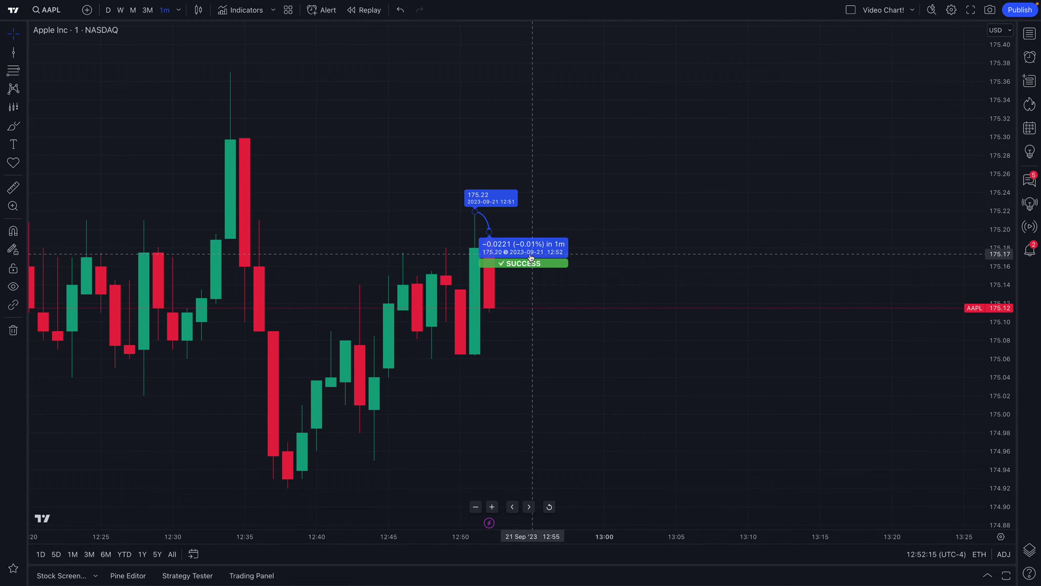
Delete the downward forecast that starts at the 12:51 candle
{"action": "left_click", "coordinate": [530, 257]}
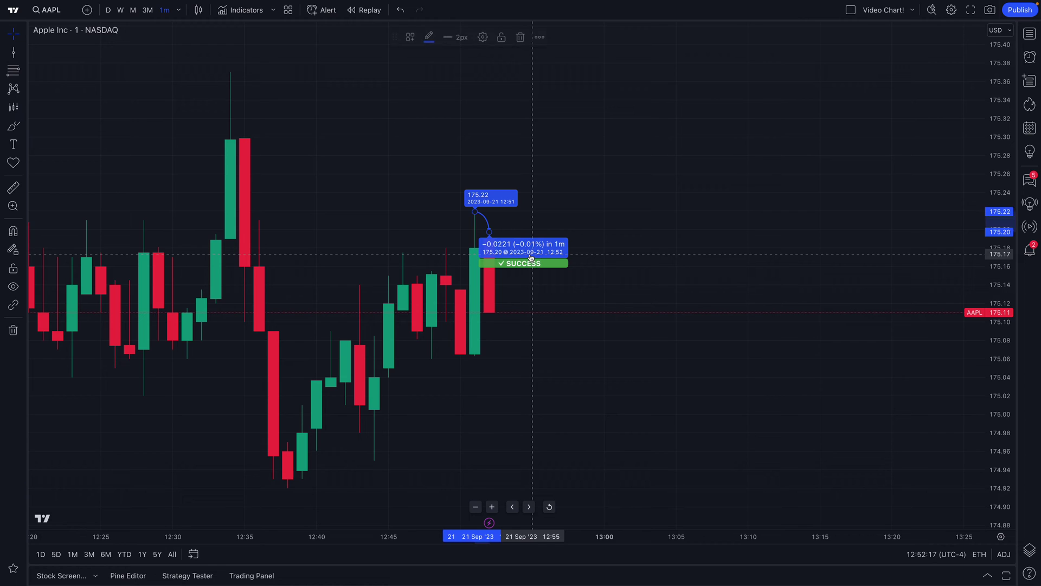
{"action": "key", "text": "Delete"}
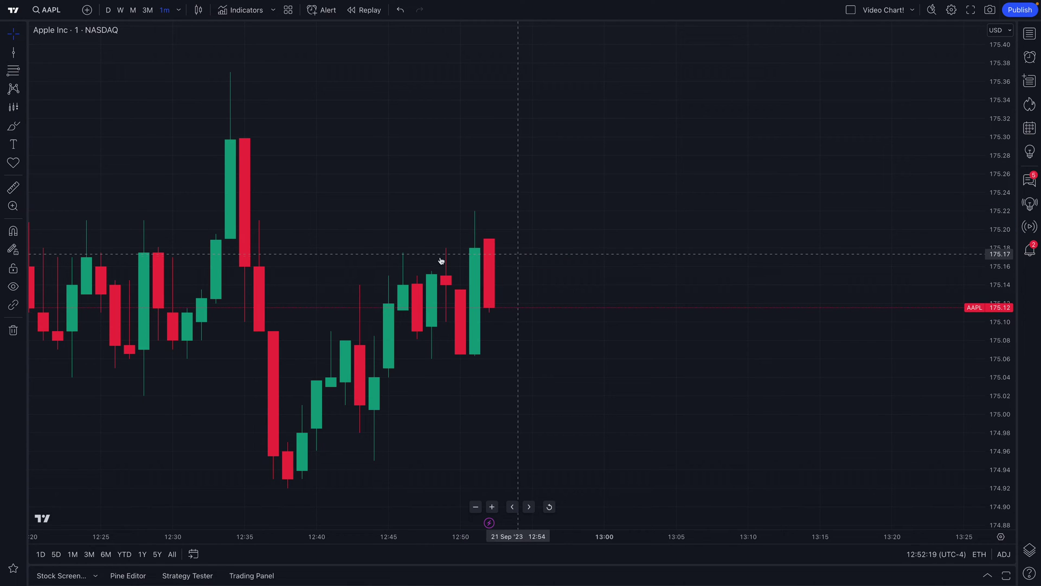
{"action": "scroll", "coordinate": [276, 242], "scroll_direction": "up", "scroll_amount": 2}
{"action": "left_click_drag", "start_coordinate": [303, 346], "coordinate": [479, 361]}
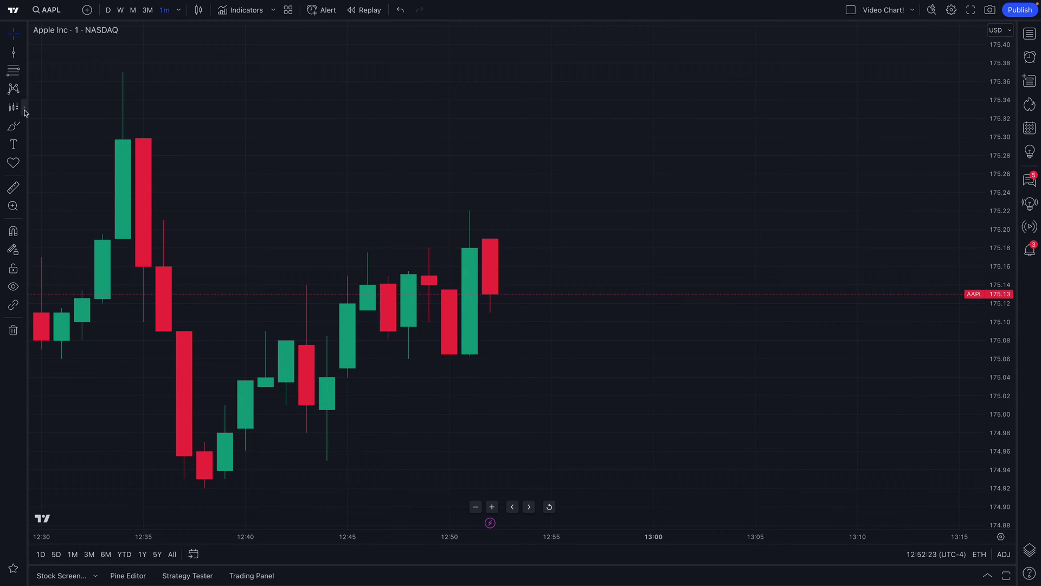
Switch the AAPL chart to the daily interval and frame the recent candles
{"action": "left_click", "coordinate": [108, 10]}
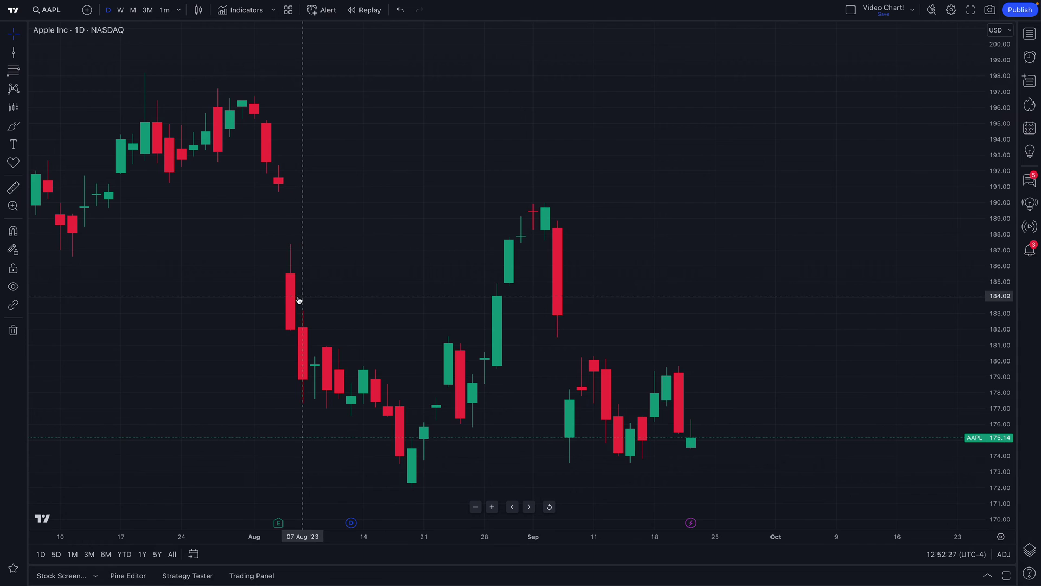
{"action": "scroll", "coordinate": [298, 300], "scroll_direction": "down", "scroll_amount": 5}
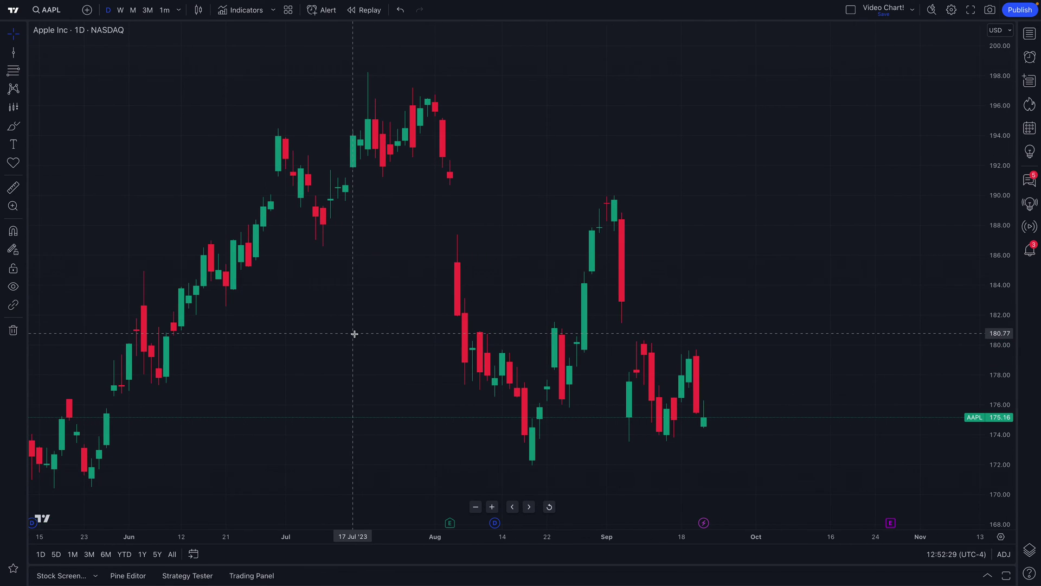
{"action": "scroll", "coordinate": [354, 334], "scroll_direction": "up", "scroll_amount": 3}
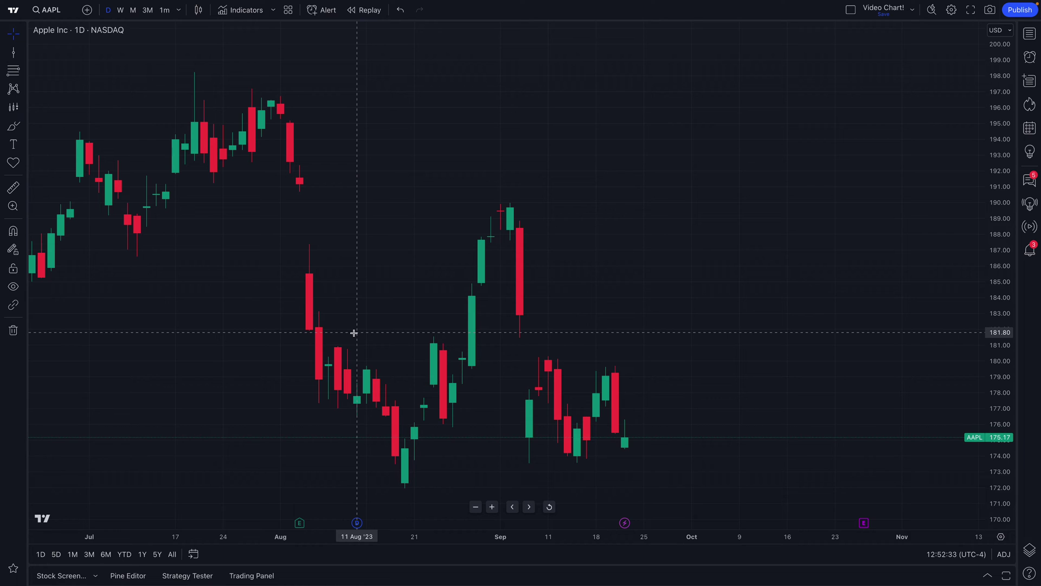
{"action": "scroll", "coordinate": [358, 332], "scroll_direction": "up", "scroll_amount": 2}
{"action": "left_click_drag", "start_coordinate": [314, 327], "coordinate": [439, 324]}
{"action": "scroll", "coordinate": [360, 328], "scroll_direction": "up", "scroll_amount": 3}
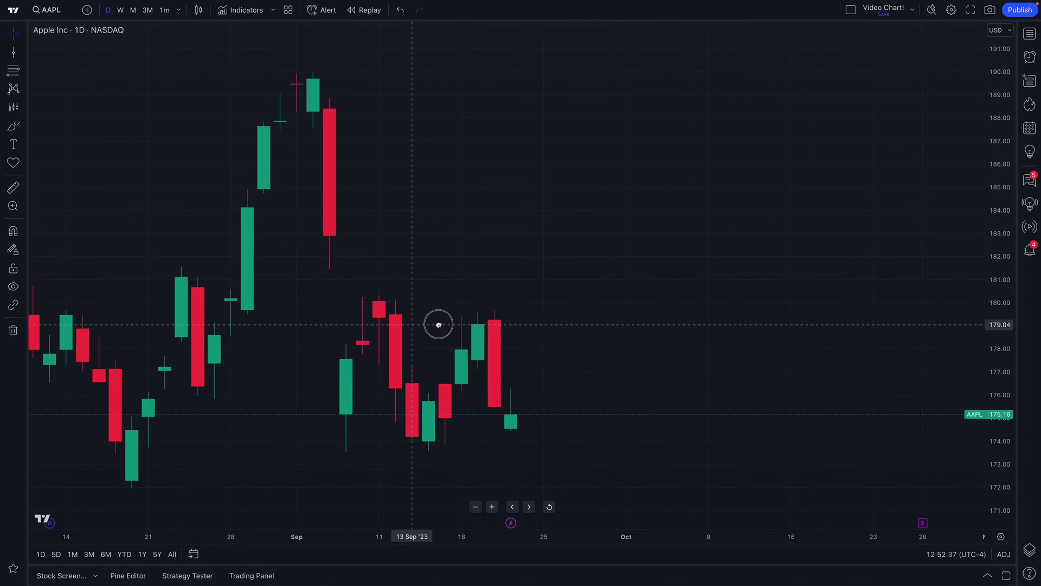
{"action": "scroll", "coordinate": [438, 325], "scroll_direction": "up", "scroll_amount": 2}
{"action": "scroll", "coordinate": [430, 322], "scroll_direction": "down", "scroll_amount": 2}
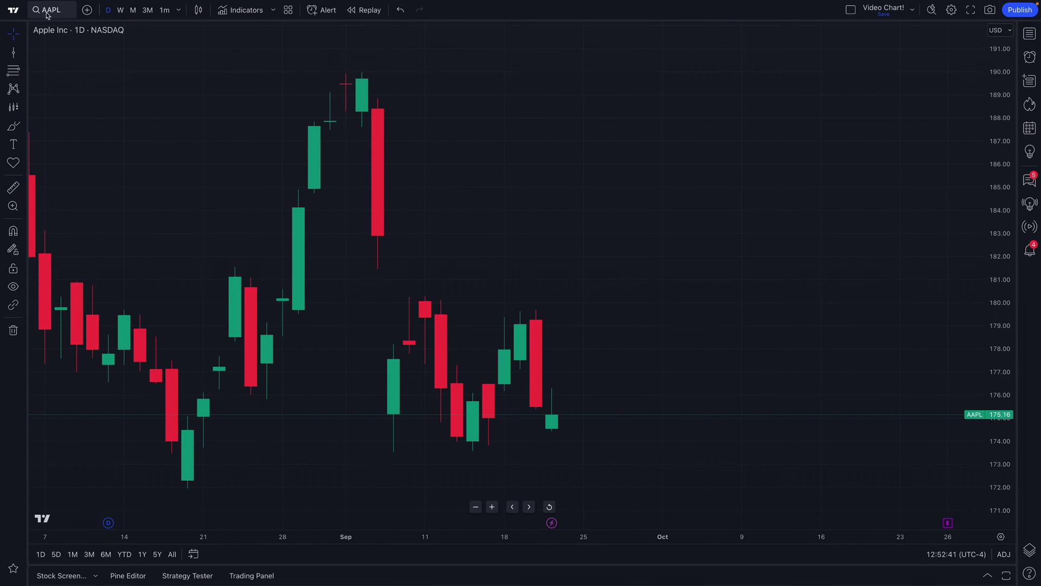
{"action": "scroll", "coordinate": [140, 155], "scroll_direction": "down", "scroll_amount": 1}
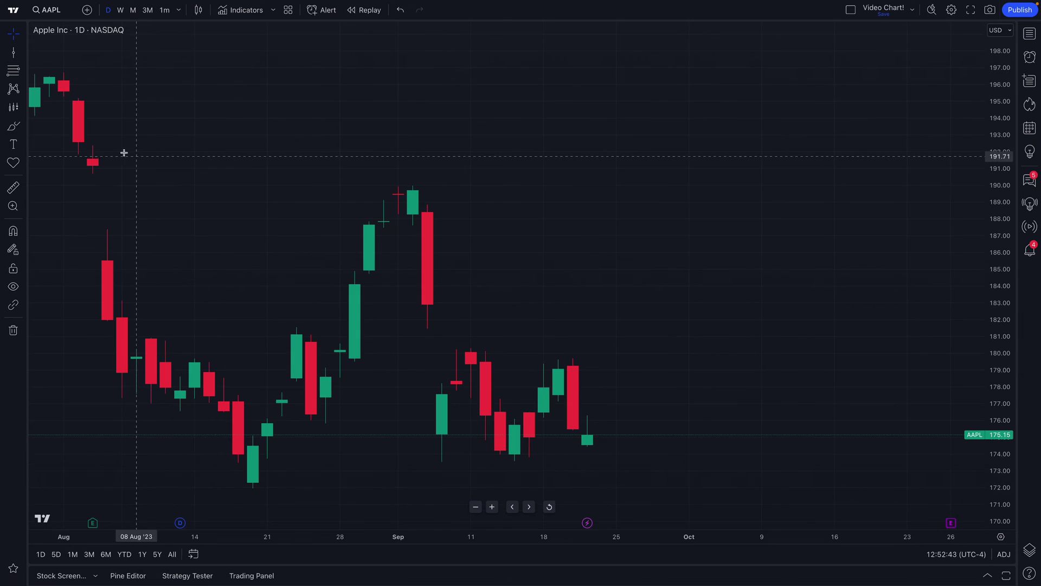
Draw a Forecast from the latest daily candle at 175.14 on 21 September to a target of 172.22 on 2 October
{"action": "left_click", "coordinate": [25, 109]}
{"action": "left_click", "coordinate": [81, 163]}
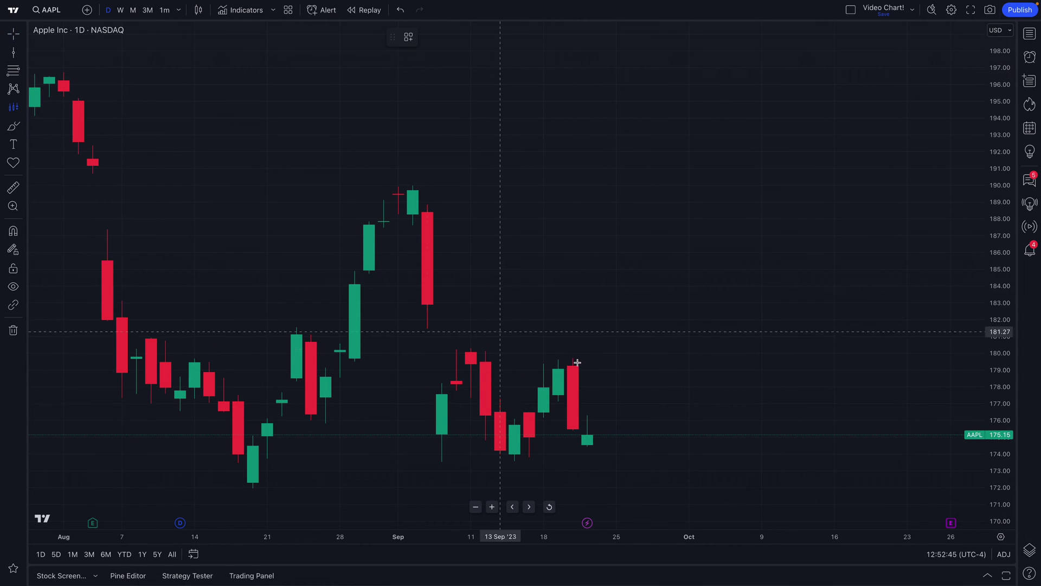
{"action": "scroll", "coordinate": [569, 361], "scroll_direction": "down", "scroll_amount": 2}
{"action": "scroll", "coordinate": [569, 361], "scroll_direction": "down", "scroll_amount": 2}
{"action": "scroll", "coordinate": [678, 343], "scroll_direction": "up", "scroll_amount": 2}
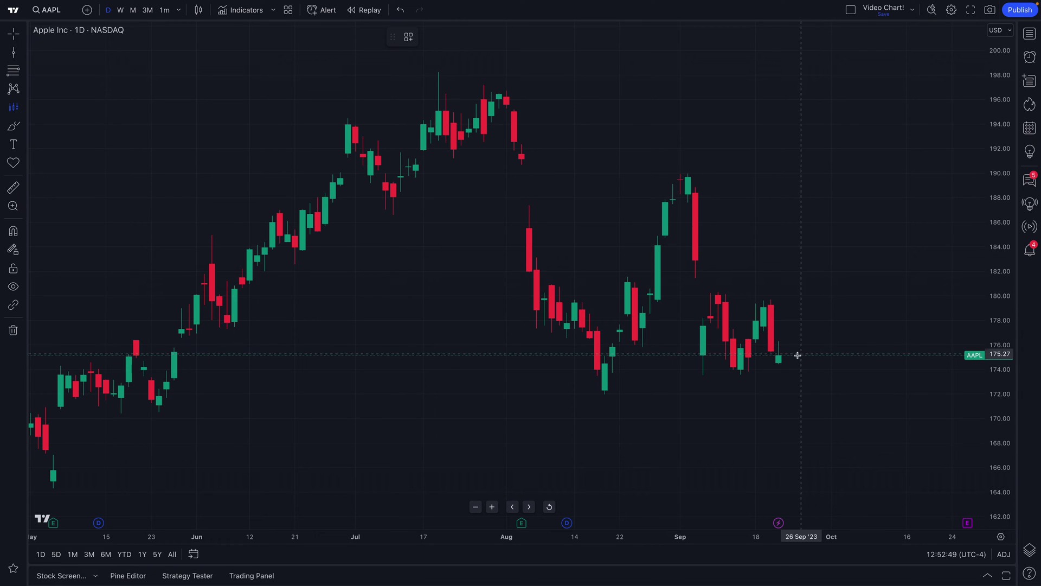
{"action": "scroll", "coordinate": [802, 358], "scroll_direction": "down", "scroll_amount": 1}
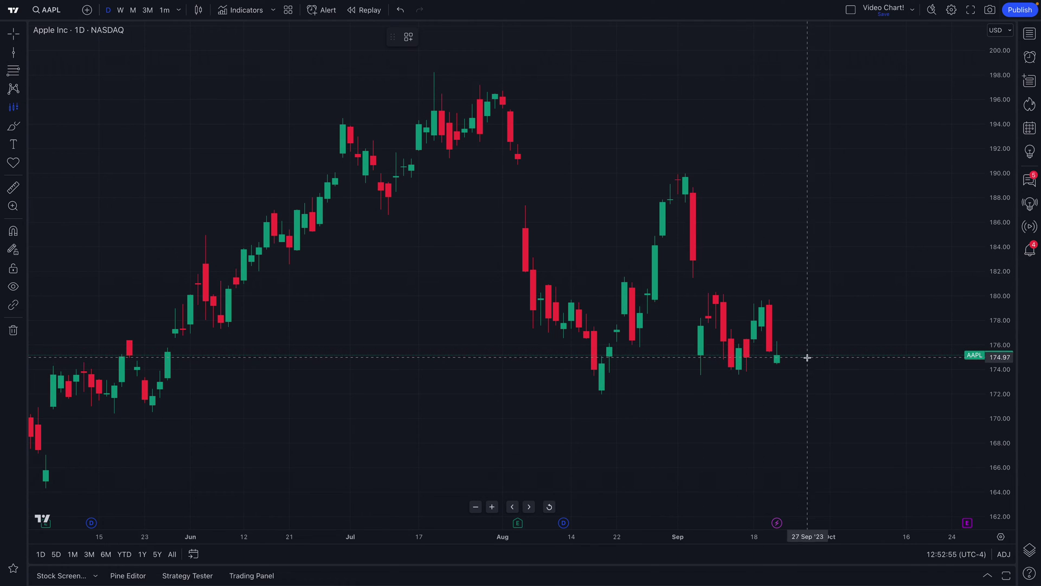
{"action": "left_click", "coordinate": [777, 356]}
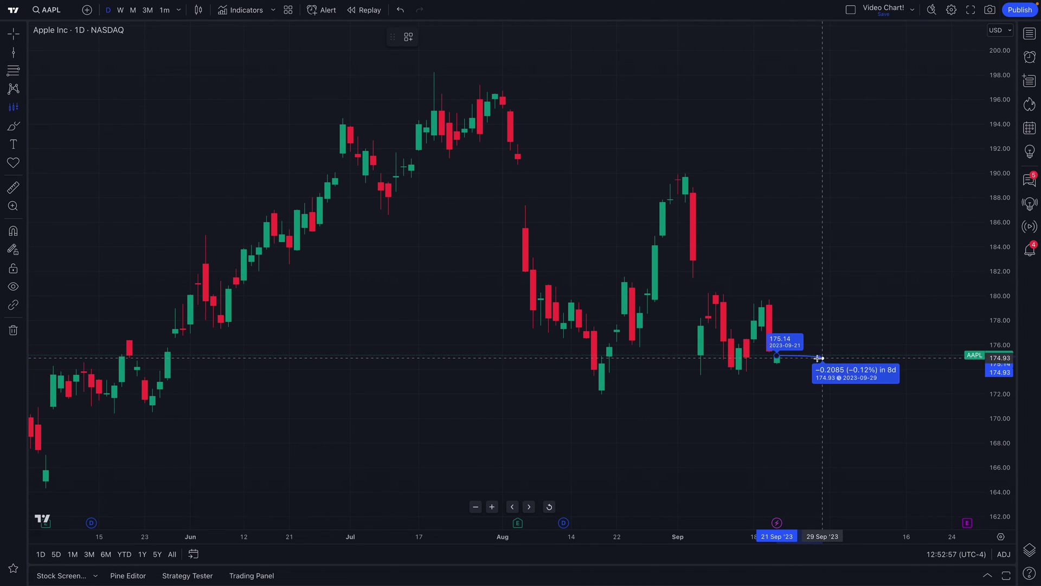
{"action": "left_click", "coordinate": [826, 389]}
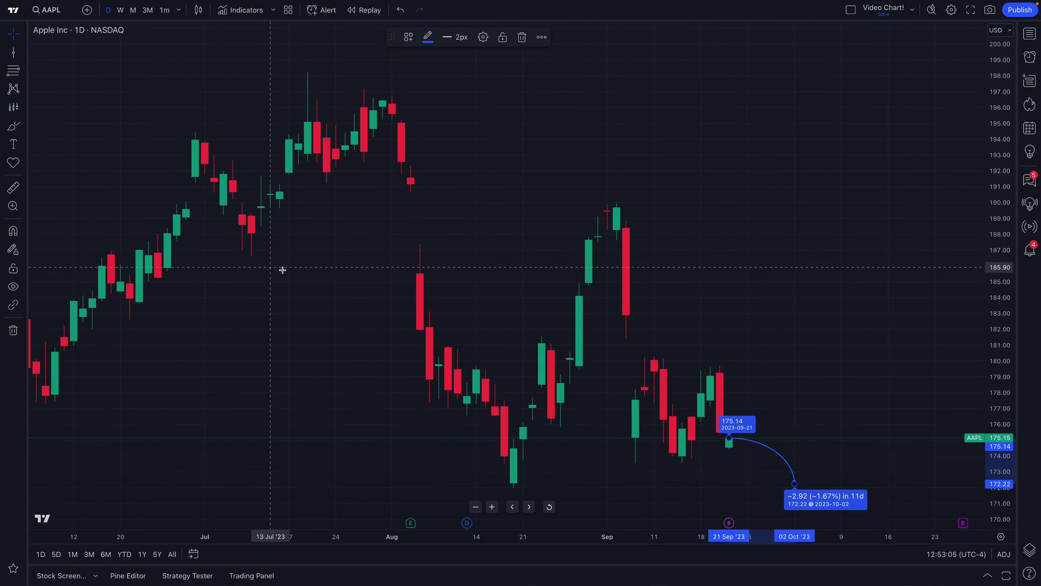
Circle the August low and the forecast's target point with the Brush tool
{"action": "scroll", "coordinate": [281, 269], "scroll_direction": "up", "scroll_amount": 2}
{"action": "left_click", "coordinate": [16, 130]}
{"action": "mouse_move", "coordinate": [418, 475]}
{"action": "left_mouse_down"}
{"action": "mouse_move", "coordinate": [408, 484]}
{"action": "mouse_move", "coordinate": [427, 491]}
{"action": "mouse_move", "coordinate": [409, 491]}
{"action": "left_mouse_up"}
{"action": "mouse_move", "coordinate": [744, 488]}
{"action": "left_mouse_down"}
{"action": "mouse_move", "coordinate": [751, 477]}
{"action": "mouse_move", "coordinate": [757, 492]}
{"action": "mouse_move", "coordinate": [757, 481]}
{"action": "left_mouse_up"}
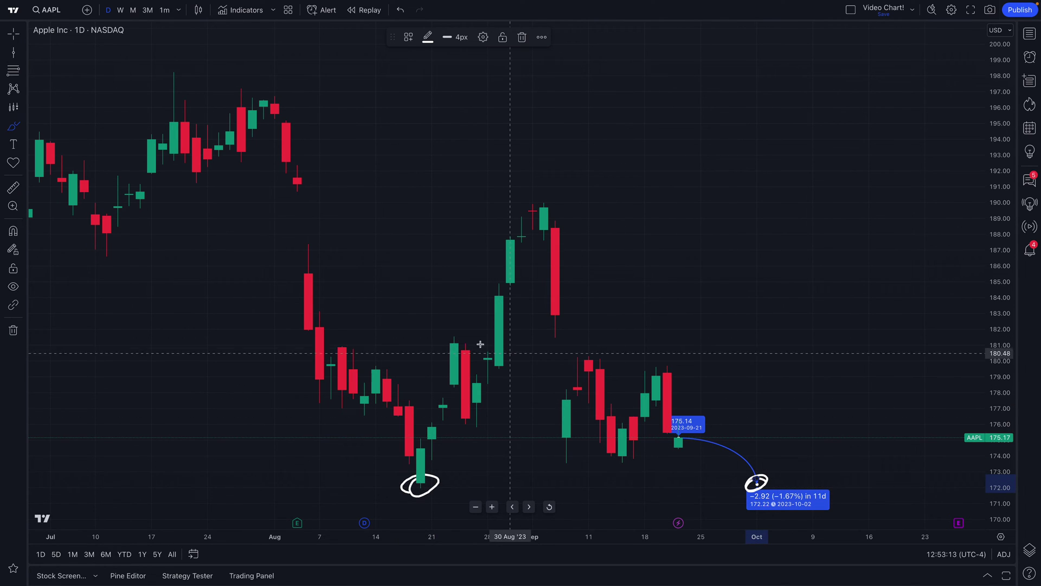
Change the chart symbol to BTCUSD from Bitstamp
{"action": "left_click", "coordinate": [51, 11]}
{"action": "type", "text": "BTCUSD"}
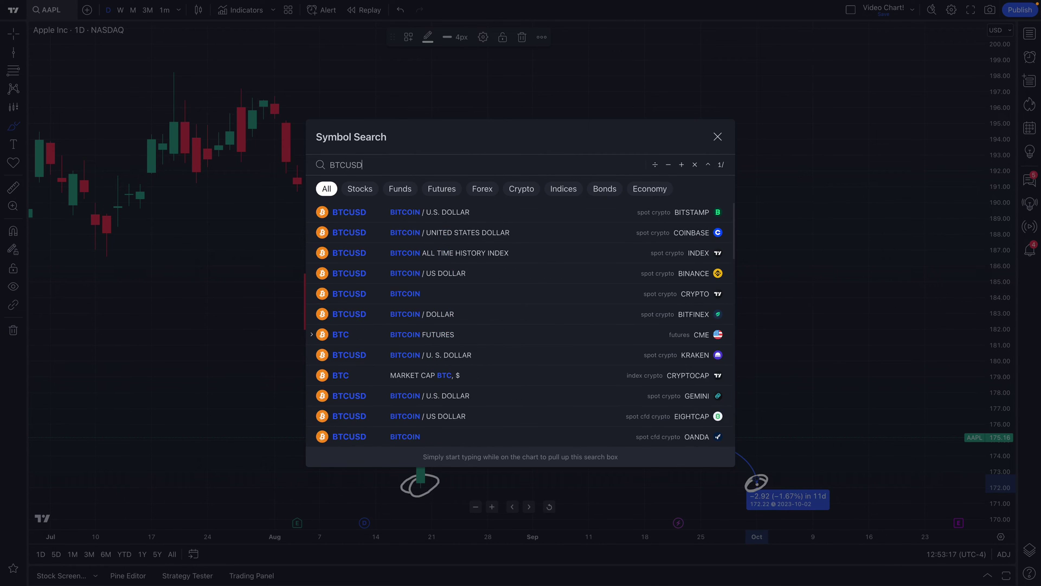
{"action": "key", "text": "Return"}
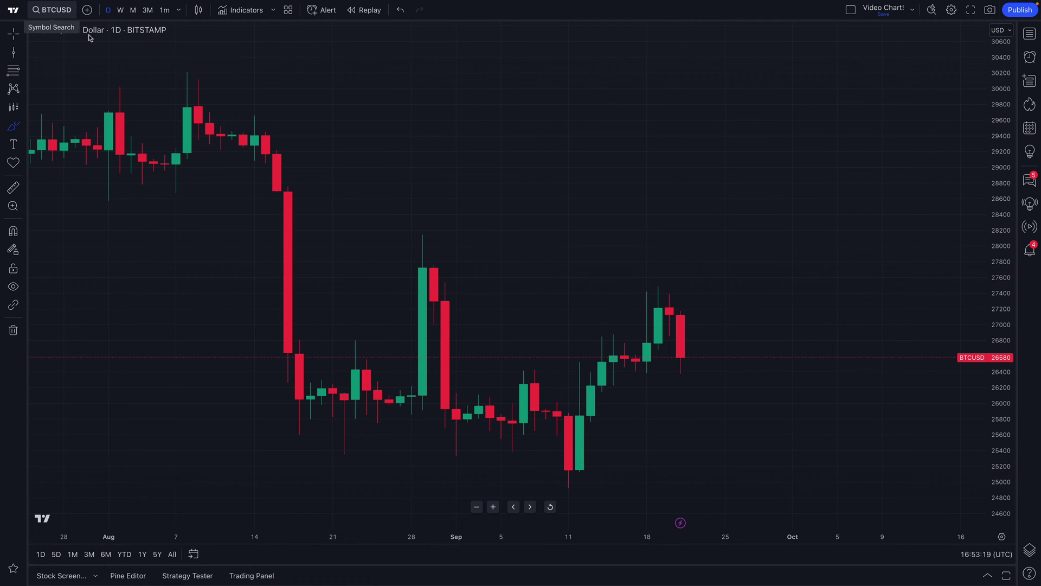
Draw a Forecast from the latest BTCUSD daily candle at 26579 on 21 September to a target of 26590 on 27 September
{"action": "scroll", "coordinate": [262, 172], "scroll_direction": "up", "scroll_amount": 1}
{"action": "left_click", "coordinate": [24, 111]}
{"action": "left_click", "coordinate": [84, 162]}
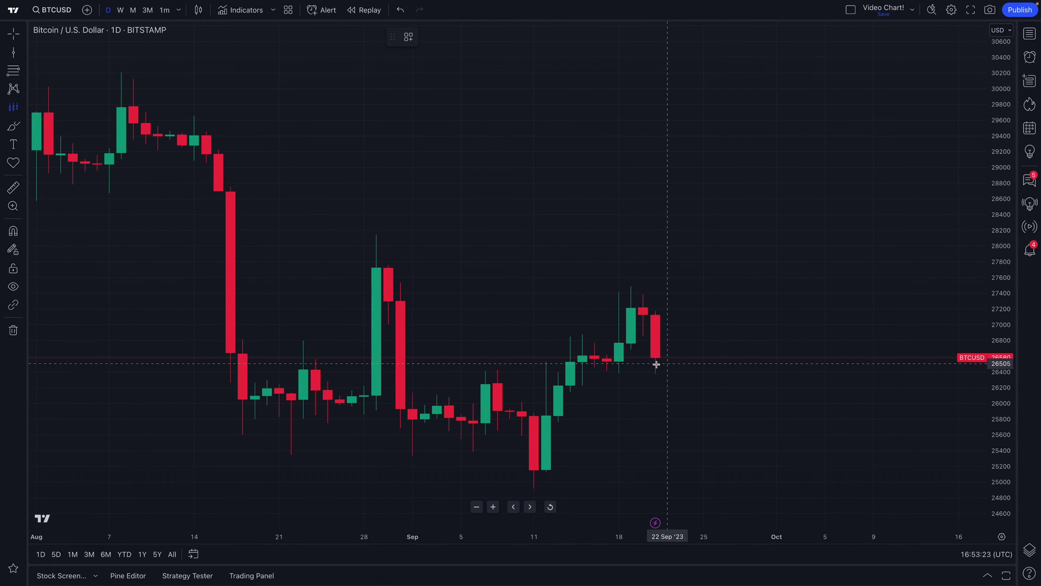
{"action": "scroll", "coordinate": [643, 372], "scroll_direction": "up", "scroll_amount": 3}
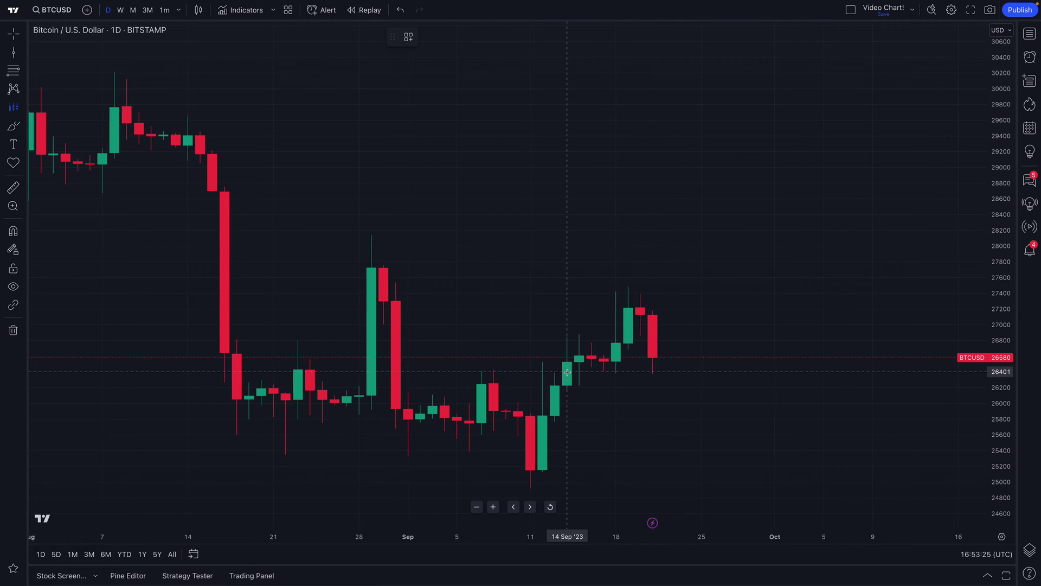
{"action": "scroll", "coordinate": [567, 309], "scroll_direction": "down", "scroll_amount": 1}
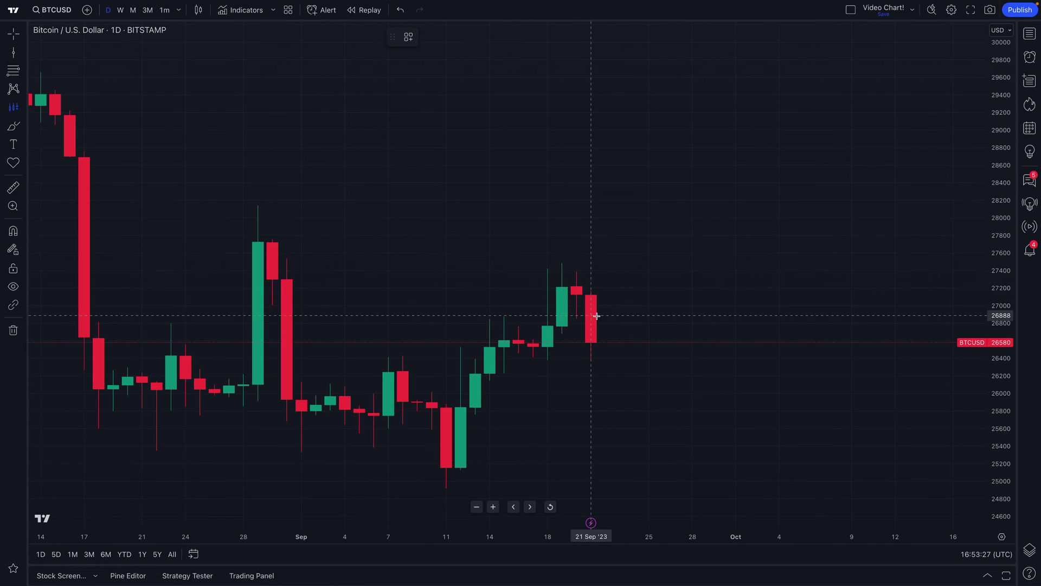
{"action": "left_click", "coordinate": [591, 343], "text": "shift"}
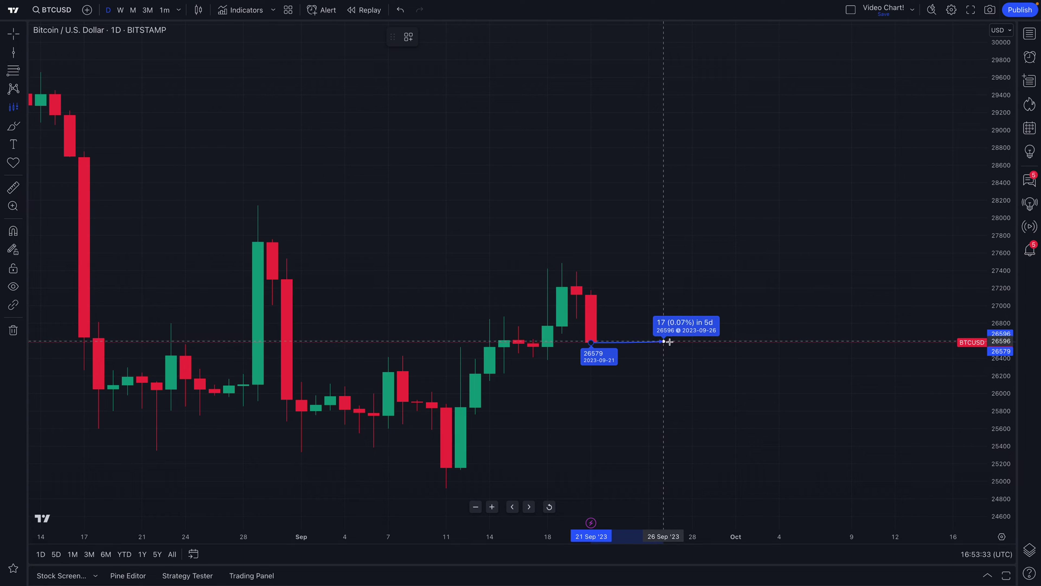
{"action": "left_click", "coordinate": [661, 343]}
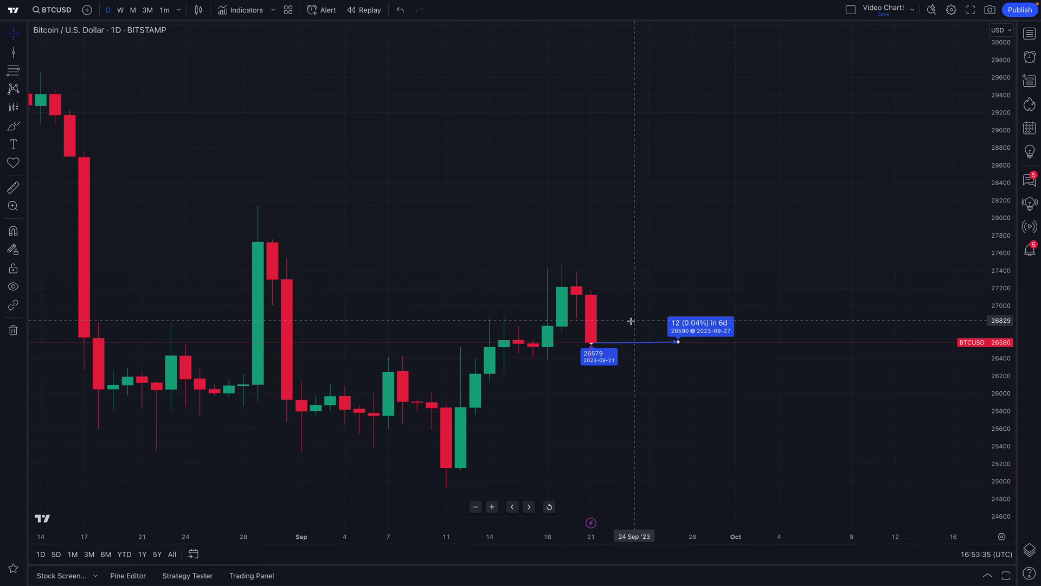
Change the chart symbol to COMEX Gold Futures (GC) and delete the callout about the Fed pausing interest rate hikes
{"action": "left_click", "coordinate": [40, 15]}
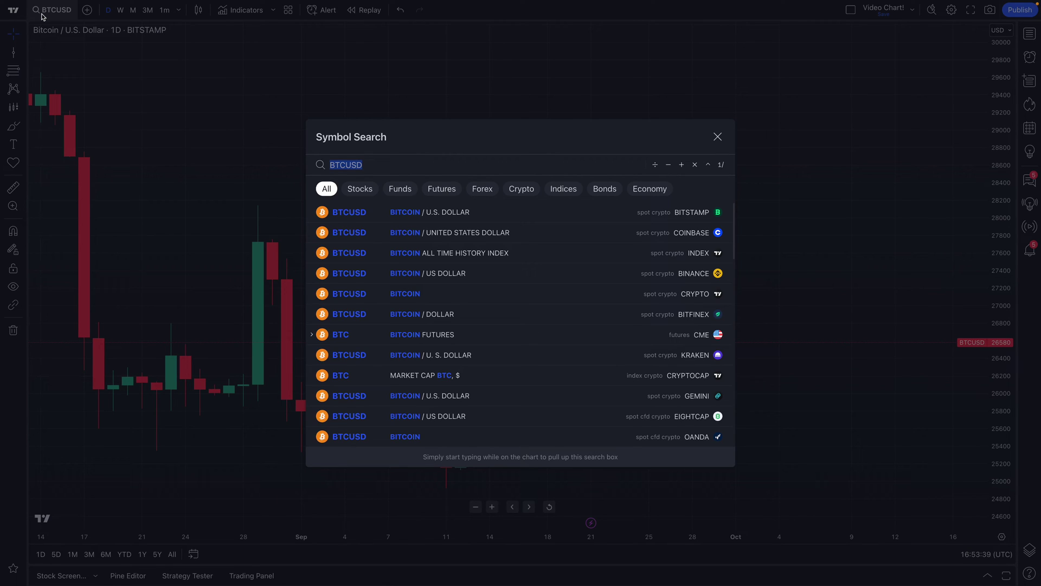
{"action": "type", "text": "GC"}
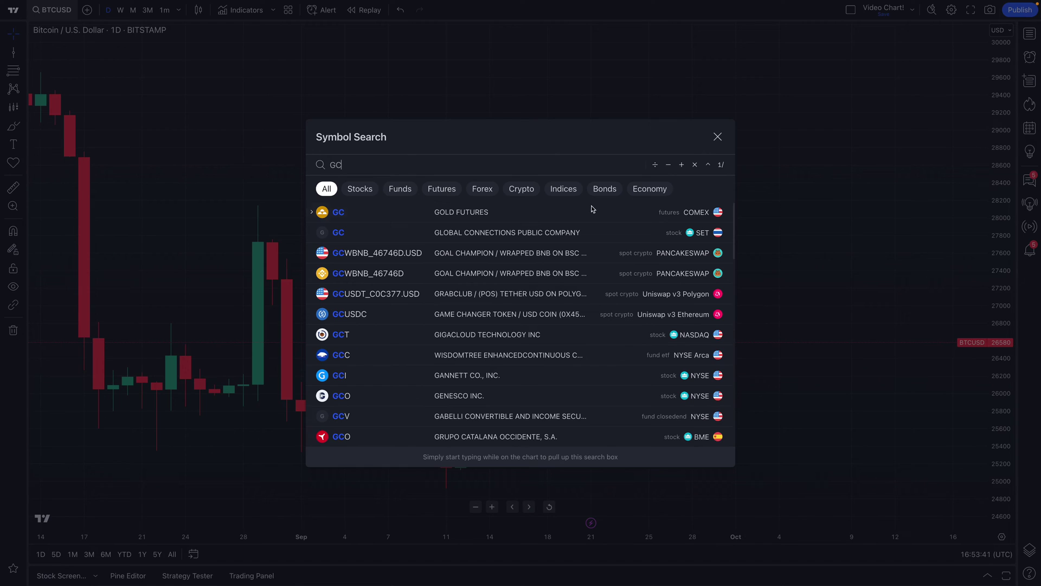
{"action": "left_click", "coordinate": [567, 212]}
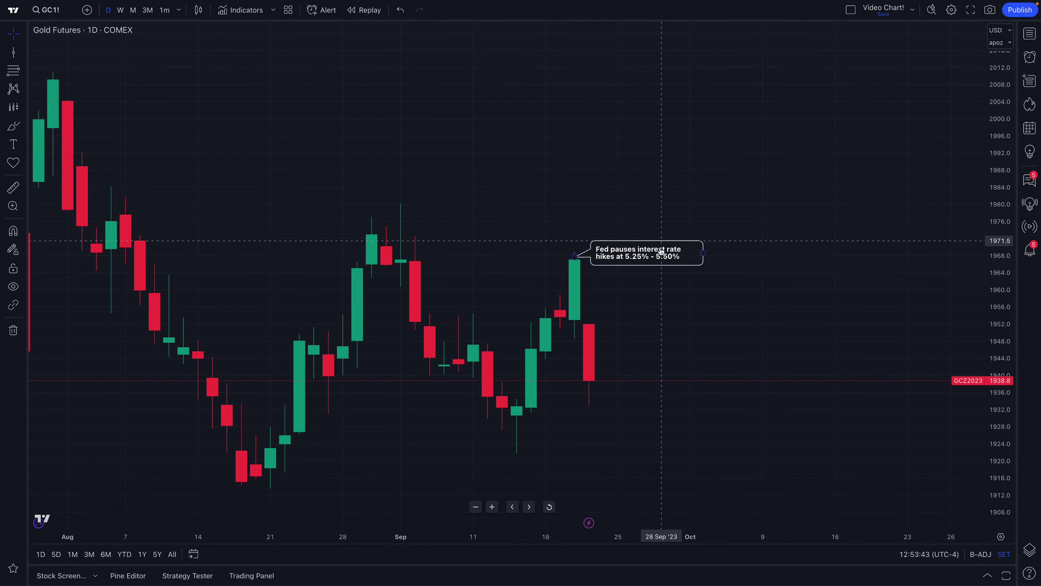
{"action": "left_click", "coordinate": [654, 254]}
{"action": "key", "text": "Delete"}
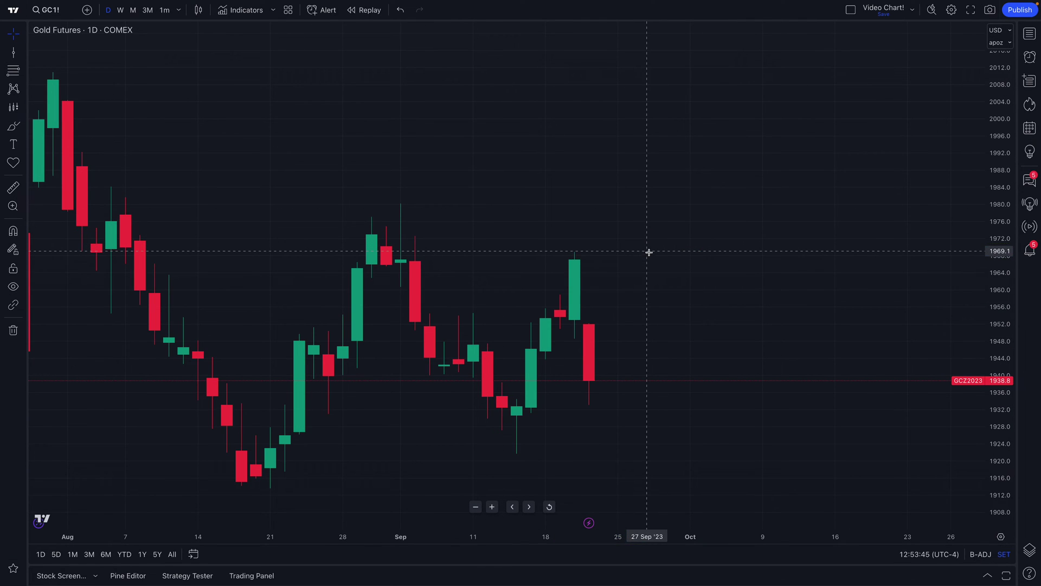
Draw a trend line beneath the August and September lows, from about 1910.6 on 11 August to about 5 October
{"action": "left_click", "coordinate": [21, 107]}
{"action": "left_click", "coordinate": [75, 165]}
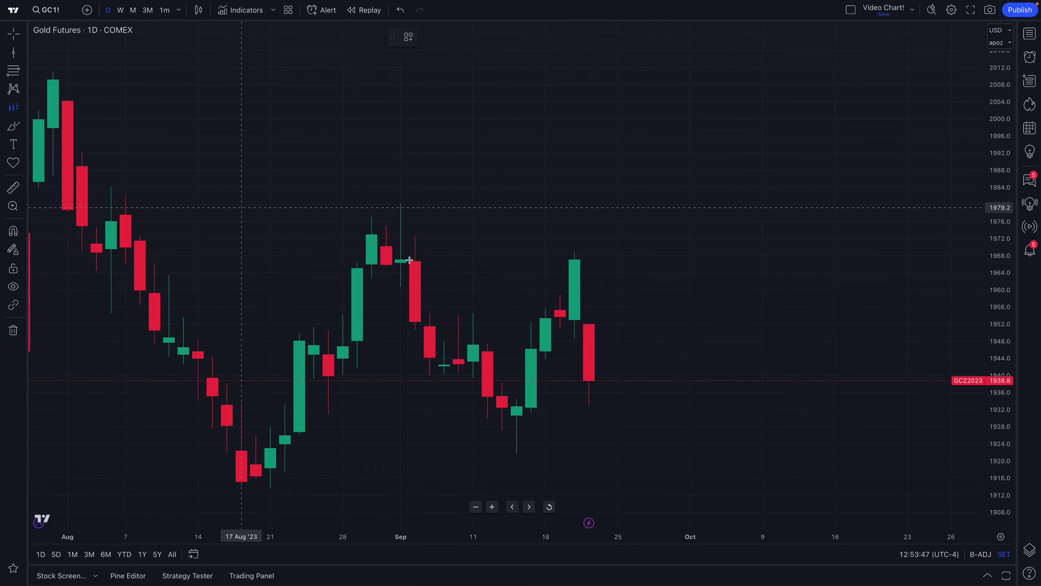
{"action": "scroll", "coordinate": [545, 336], "scroll_direction": "down", "scroll_amount": 3}
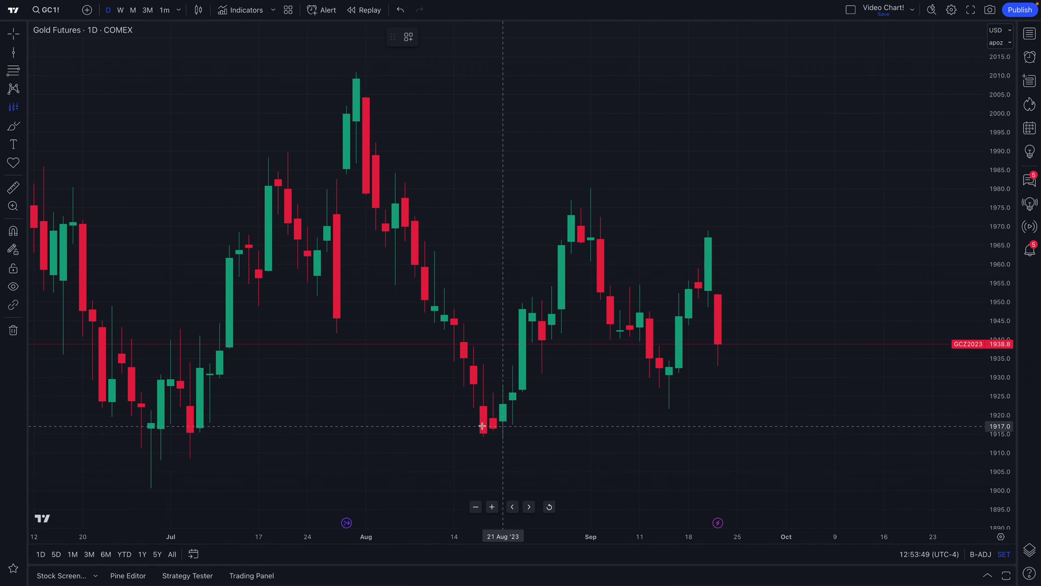
{"action": "left_click", "coordinate": [24, 55]}
{"action": "left_click", "coordinate": [65, 66]}
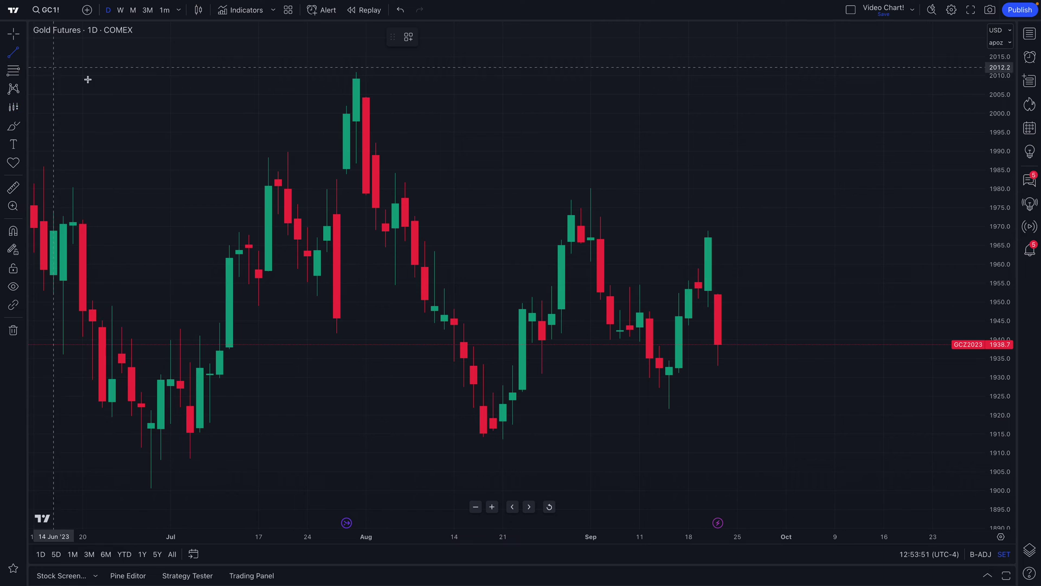
{"action": "left_click", "coordinate": [444, 450]}
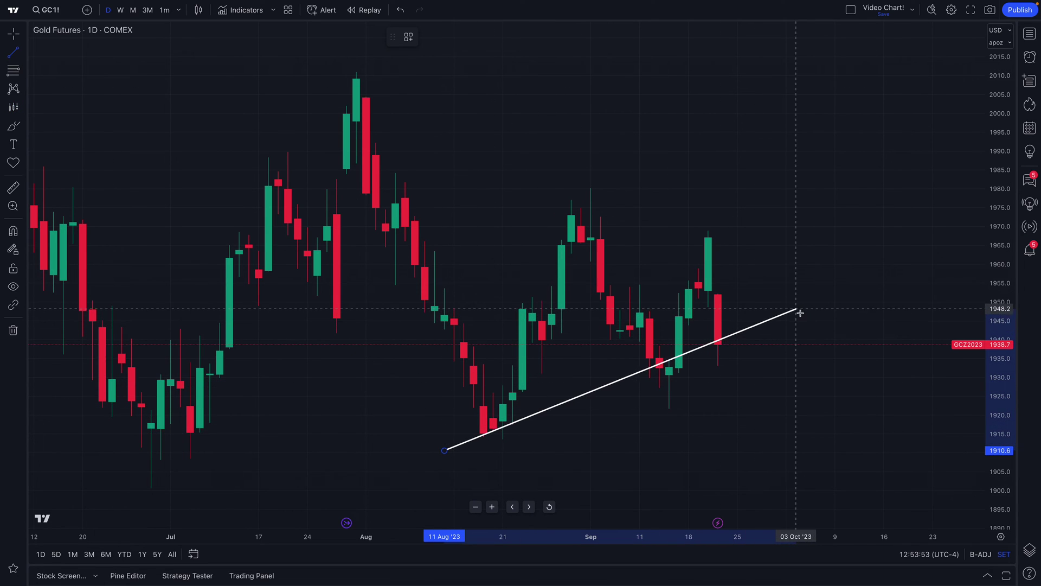
{"action": "left_click", "coordinate": [816, 329]}
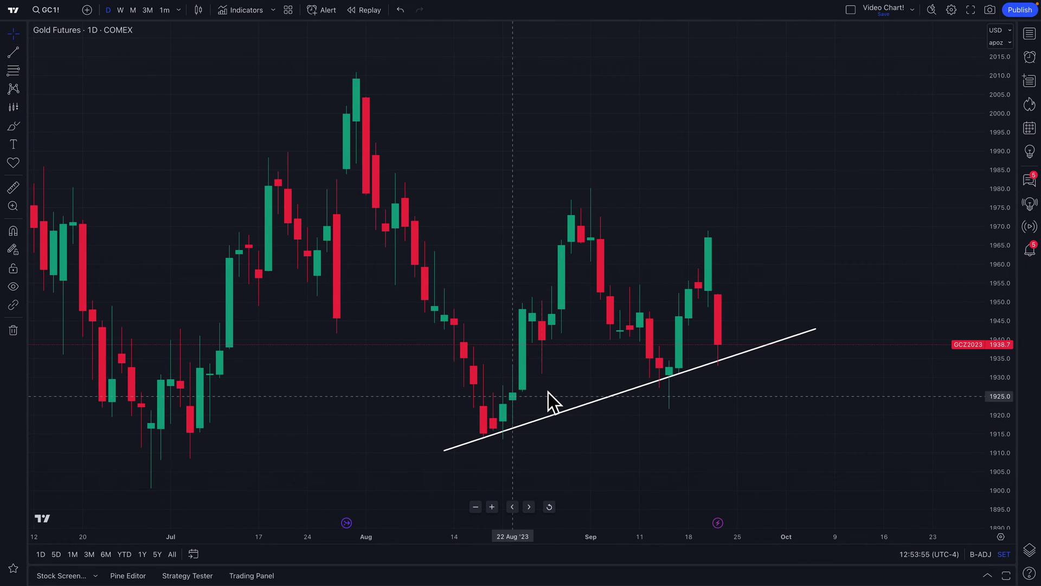
Draw a Forecast from the latest gold candle at 1938.6 on 21 September to a target of 1957.9 on 28 September
{"action": "left_click", "coordinate": [22, 110]}
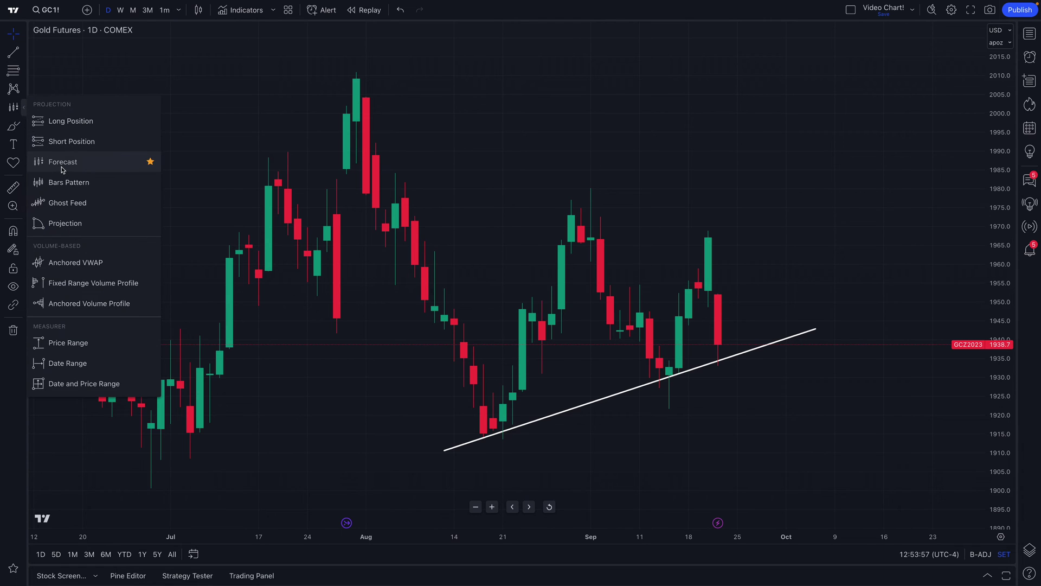
{"action": "left_click", "coordinate": [63, 162]}
{"action": "scroll", "coordinate": [539, 330], "scroll_direction": "right", "scroll_amount": 5}
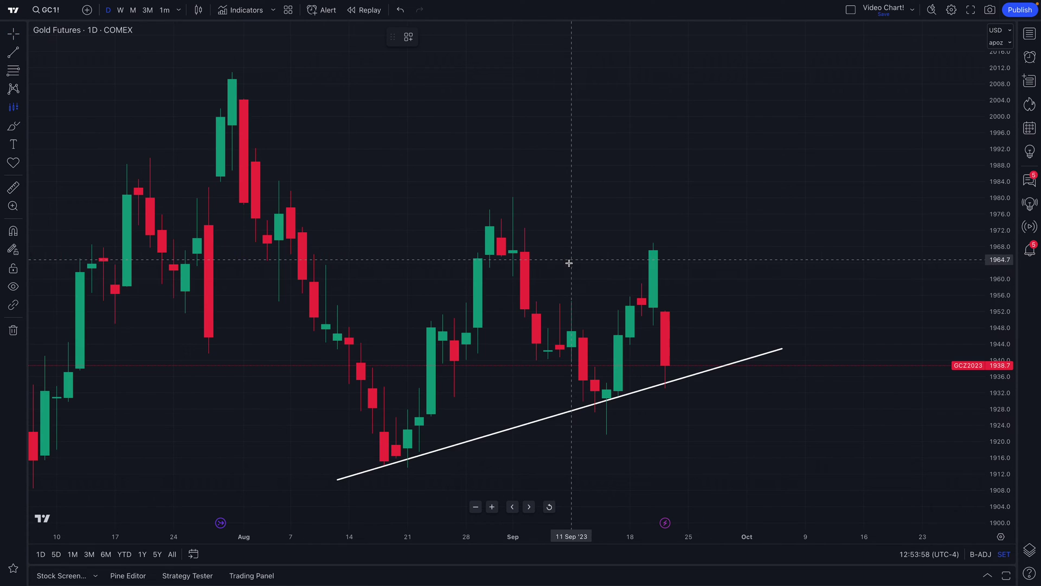
{"action": "left_click", "coordinate": [666, 367]}
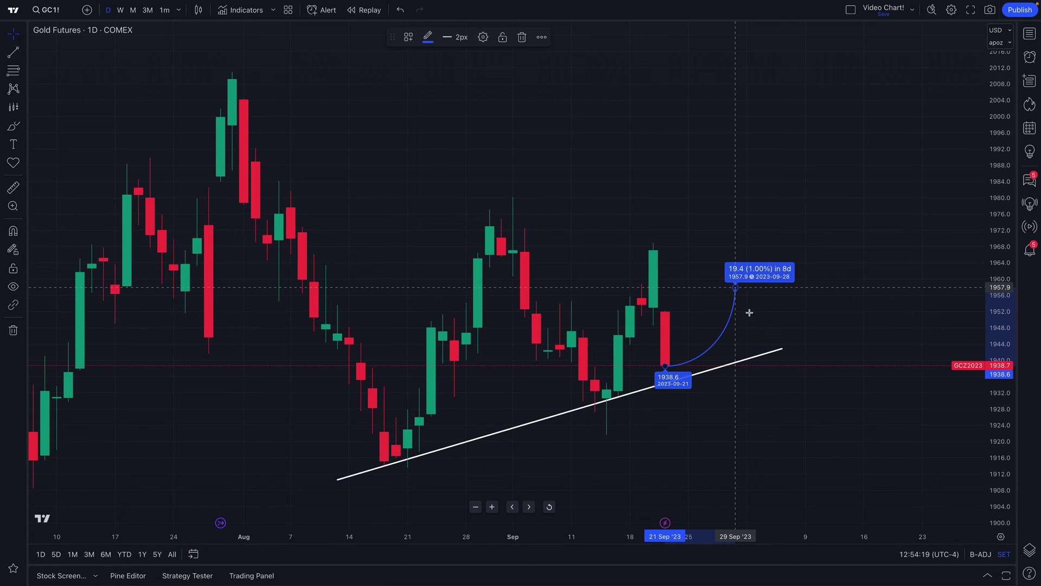
{"action": "left_click", "coordinate": [735, 287]}
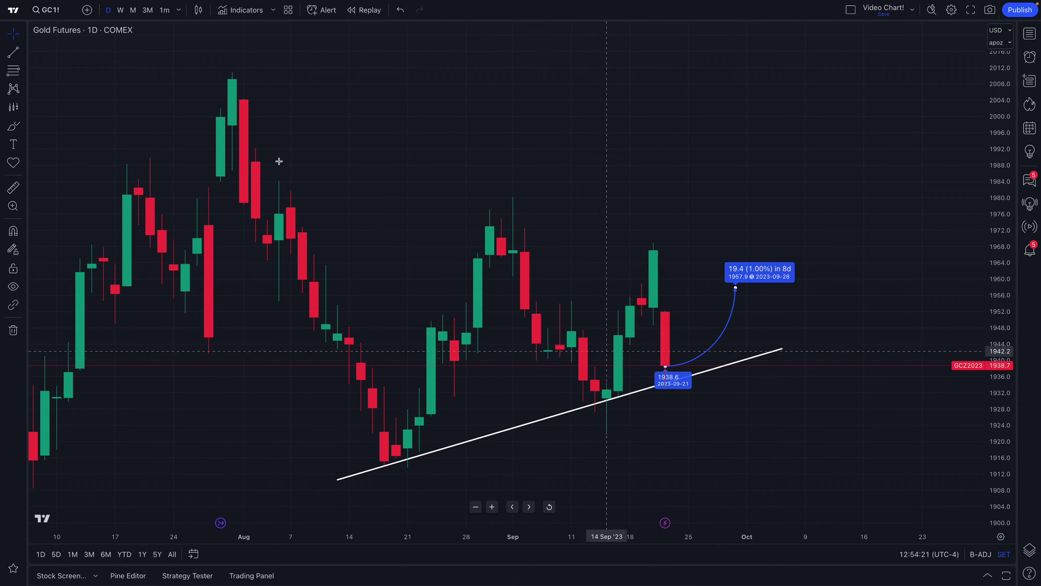
Bring up the AAPL chart and the Bitstamp BTCUSD chart to review their forecasts
{"action": "left_click", "coordinate": [54, 12]}
{"action": "type", "text": "AAPL"}
{"action": "key", "text": "Return"}
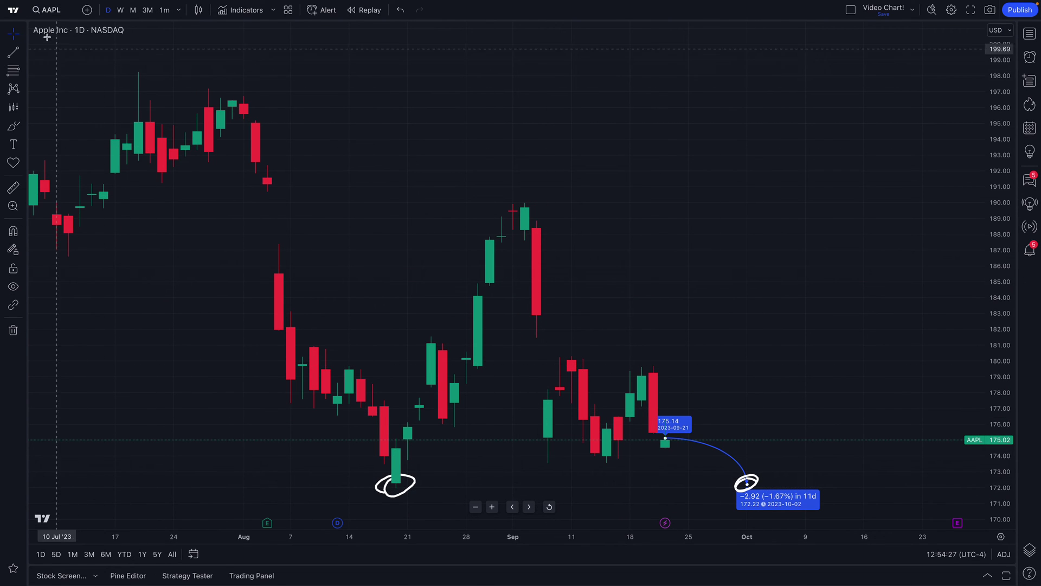
{"action": "left_click", "coordinate": [54, 12]}
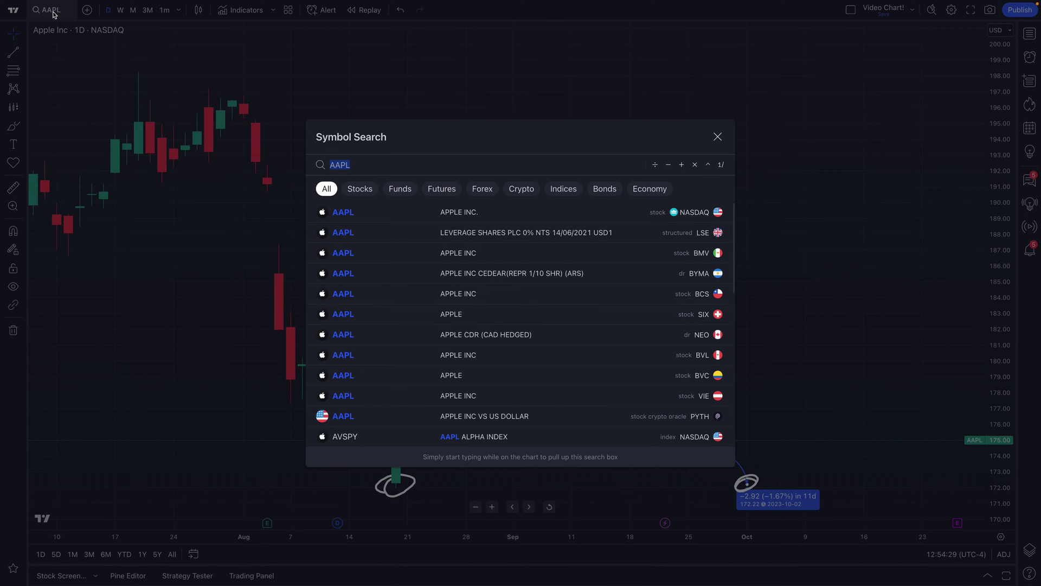
{"action": "type", "text": "BTCUSD"}
{"action": "key", "text": "Return"}
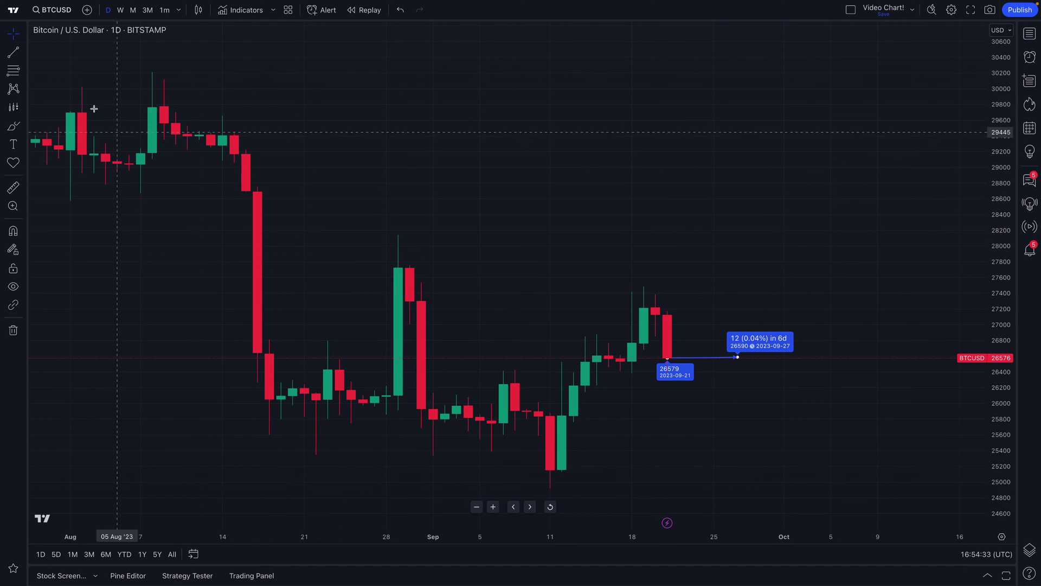
Return to the COMEX Gold Futures chart and show where the Forecast tool sits among the projection tools
{"action": "left_click", "coordinate": [56, 11]}
{"action": "type", "text": "GC"}
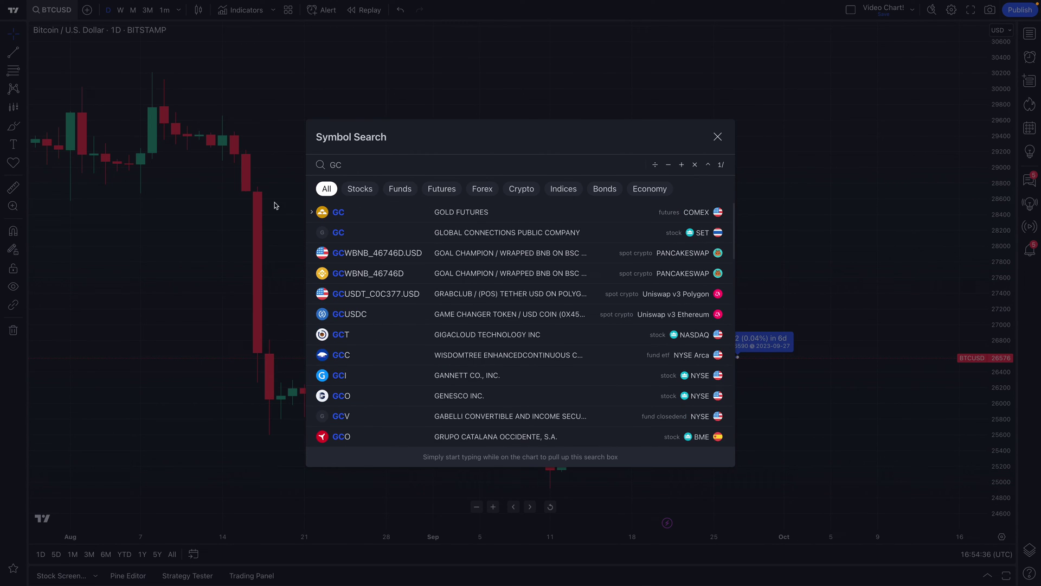
{"action": "left_click", "coordinate": [383, 215]}
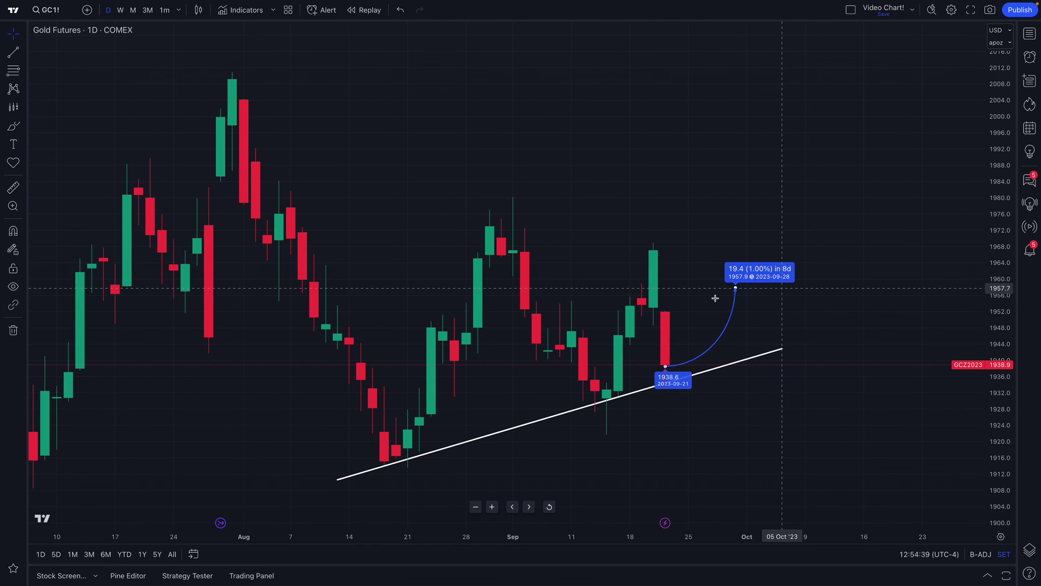
{"action": "left_click", "coordinate": [24, 111]}
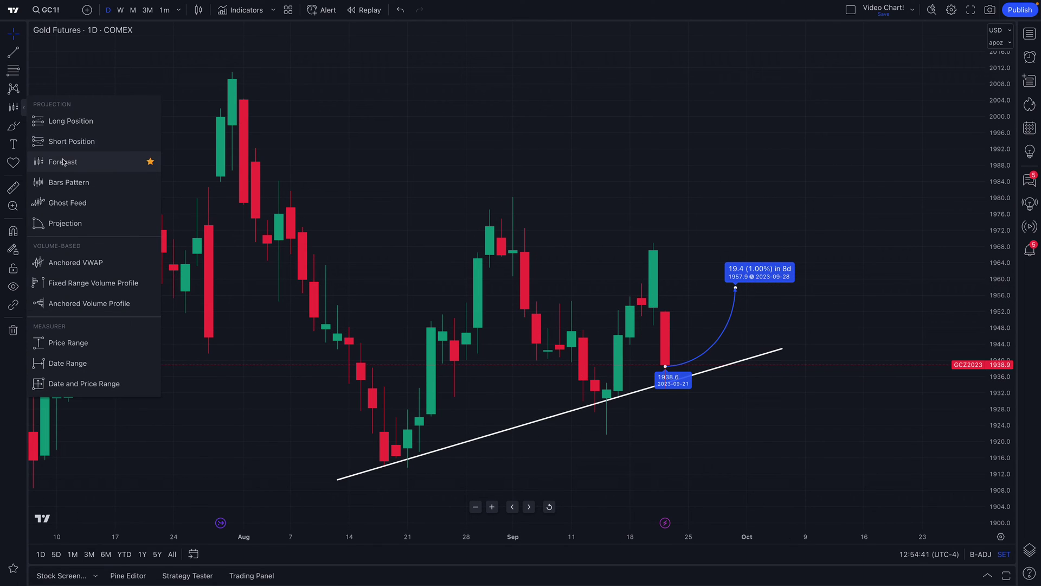
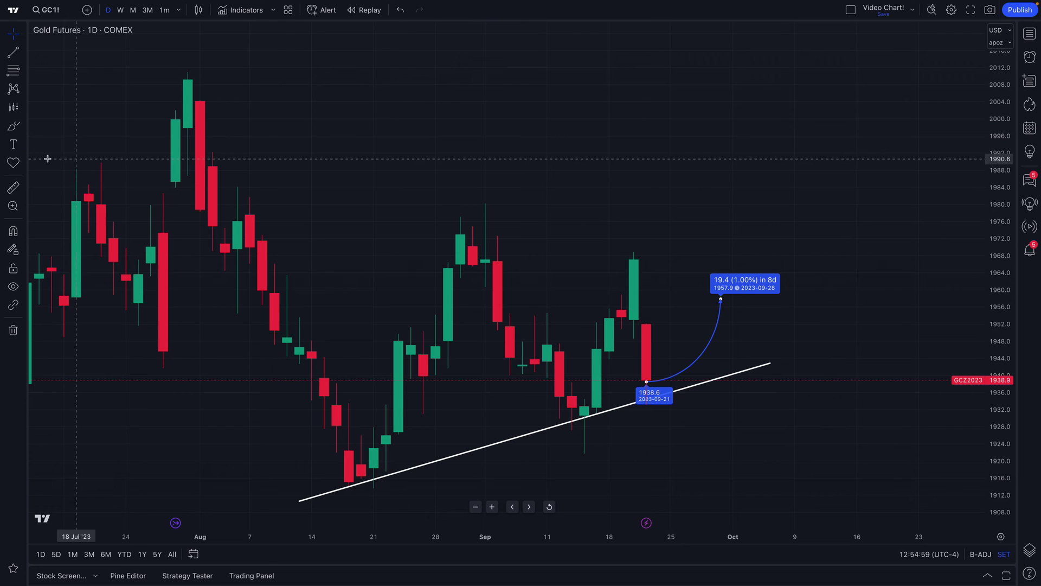
Add the text note "This is my forecast for Gold during our tutorial video!" above the forecast target at font size 14
{"action": "left_click", "coordinate": [16, 146]}
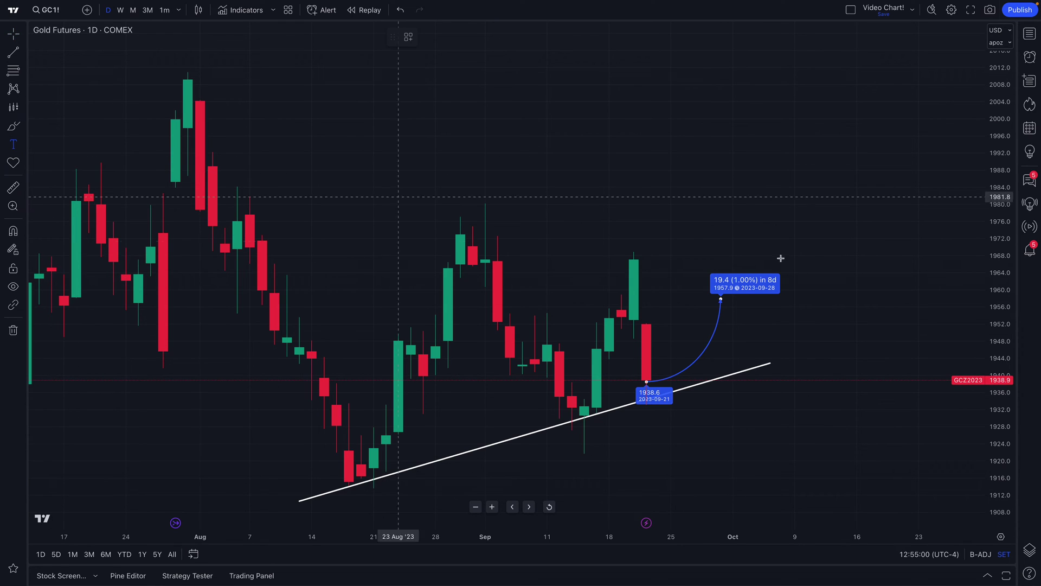
{"action": "left_click", "coordinate": [744, 264]}
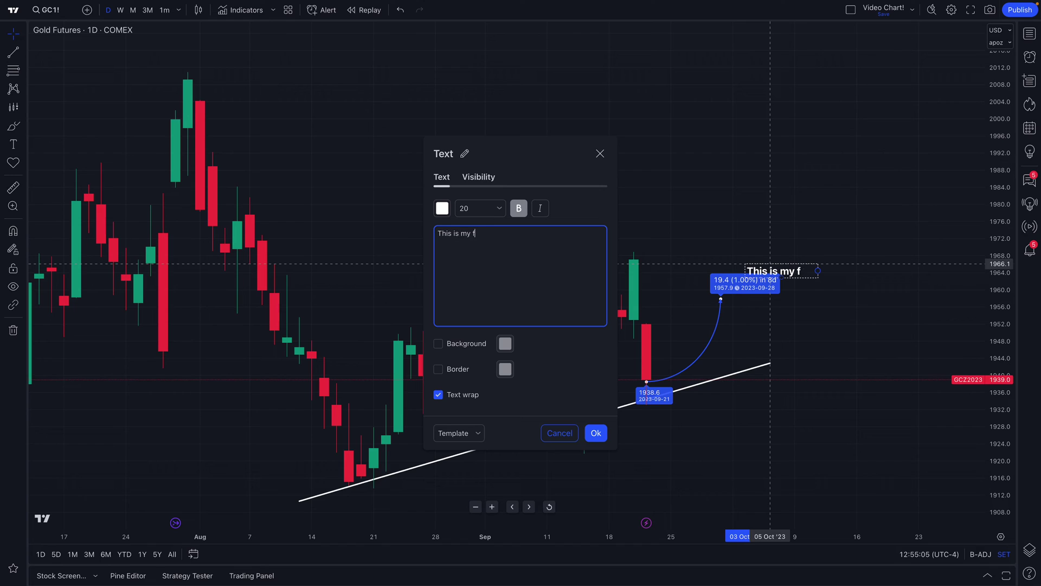
{"action": "type", "text": "This is my forecast for"}
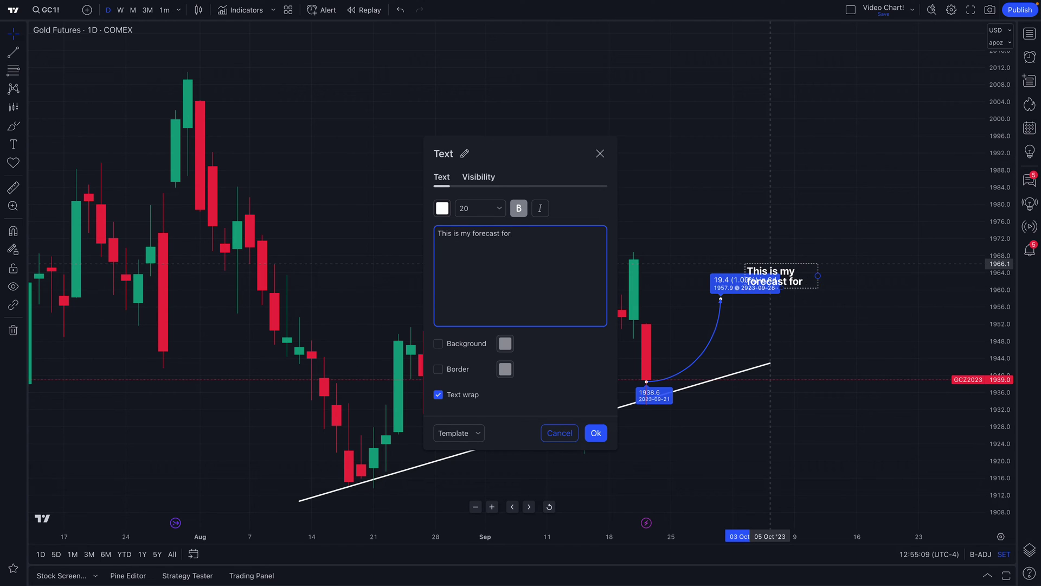
{"action": "type", "text": " AAGold during our tutorial video!"}
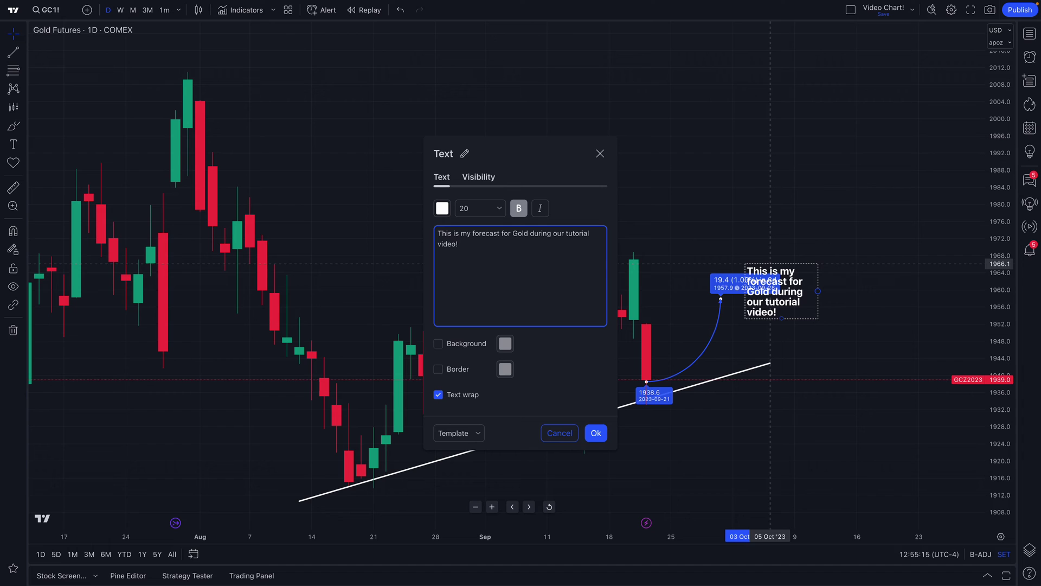
{"action": "left_click", "coordinate": [480, 208]}
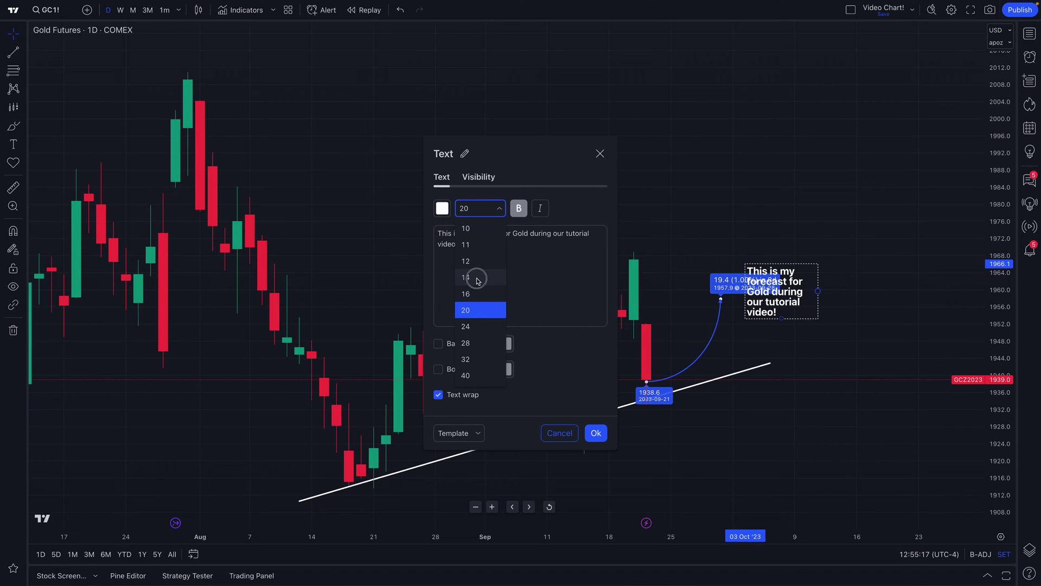
{"action": "left_click", "coordinate": [477, 279]}
{"action": "left_click", "coordinate": [596, 433]}
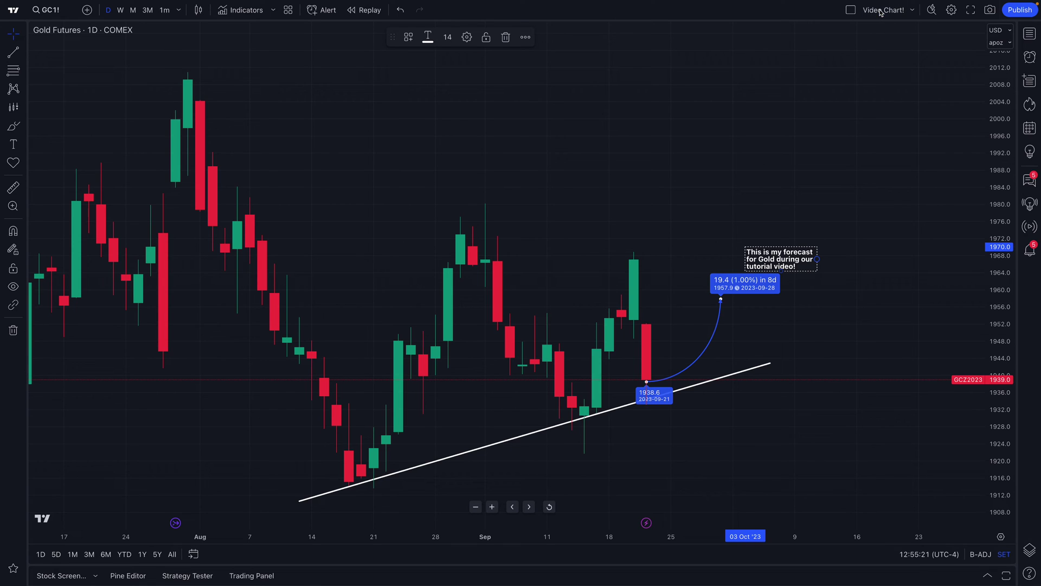
Check the Autosave setting of the Video Chart! layout
{"action": "left_click", "coordinate": [907, 10]}
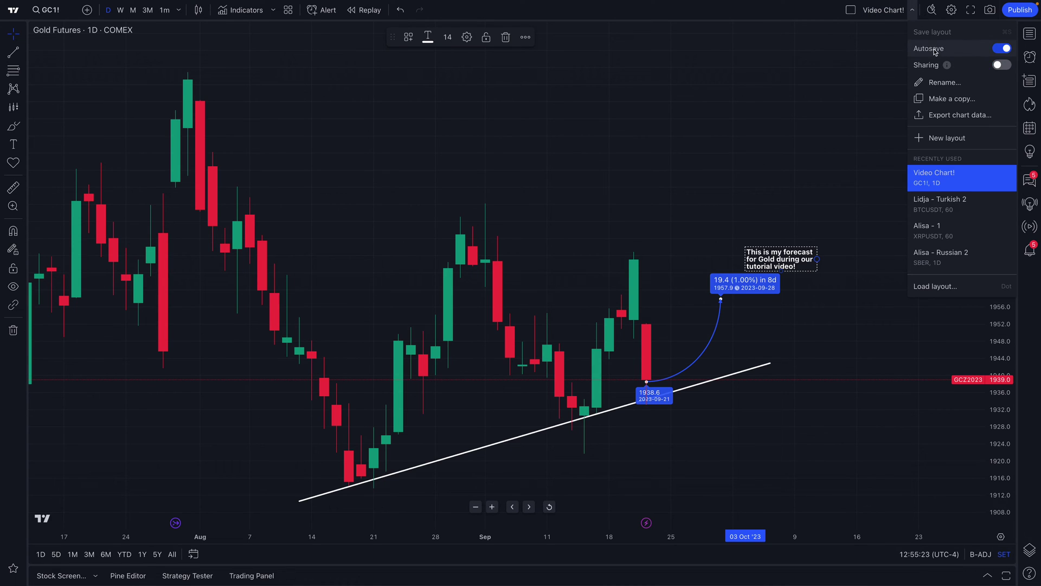
{"action": "left_click", "coordinate": [847, 88]}
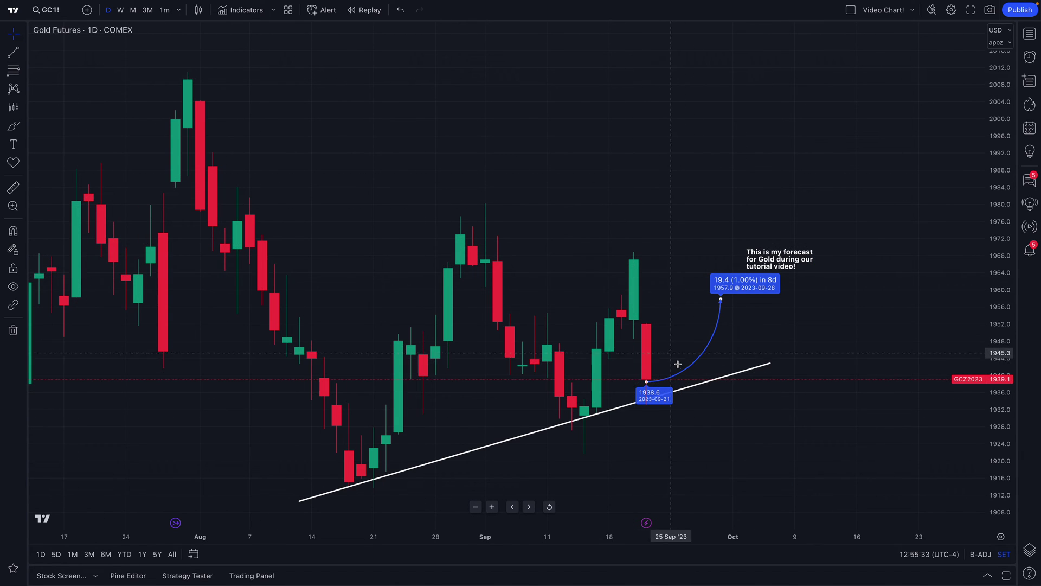
Sketch a Brush stroke from the latest gold candle up to the forecast target and undo it
{"action": "left_click", "coordinate": [13, 125]}
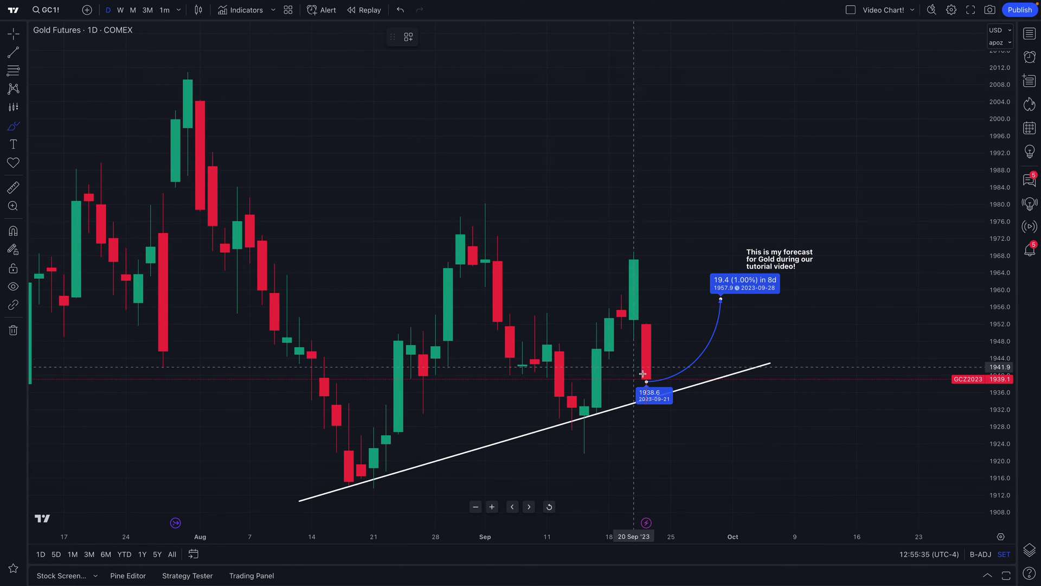
{"action": "mouse_move", "coordinate": [647, 378]}
{"action": "left_mouse_down"}
{"action": "mouse_move", "coordinate": [678, 365]}
{"action": "mouse_move", "coordinate": [697, 329]}
{"action": "mouse_move", "coordinate": [745, 288]}
{"action": "left_mouse_up"}
{"action": "key", "text": "ctrl+z"}
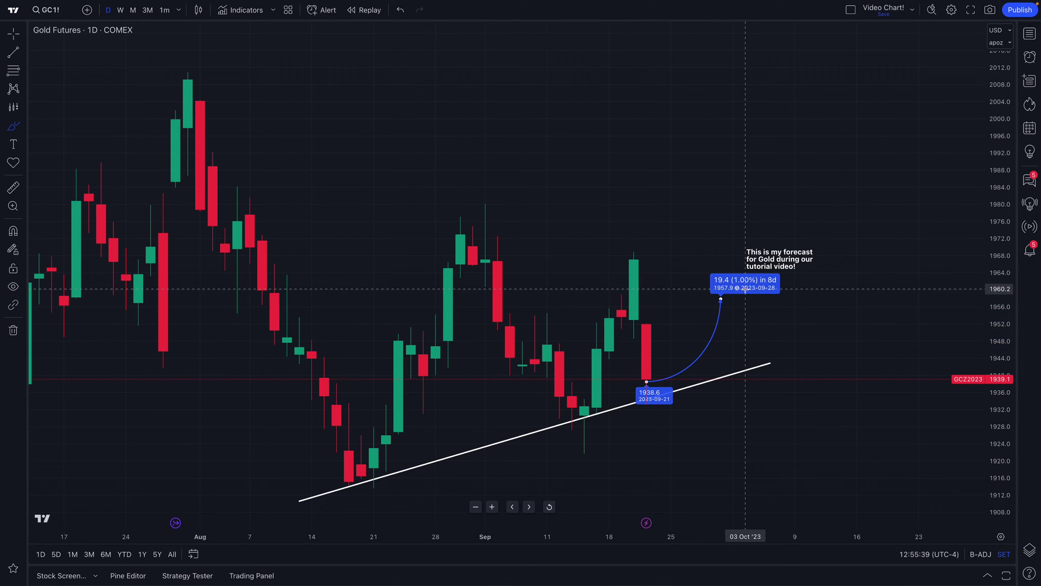
Switch the chart to Apple Inc (AAPL) on NASDAQ
{"action": "left_click", "coordinate": [56, 17]}
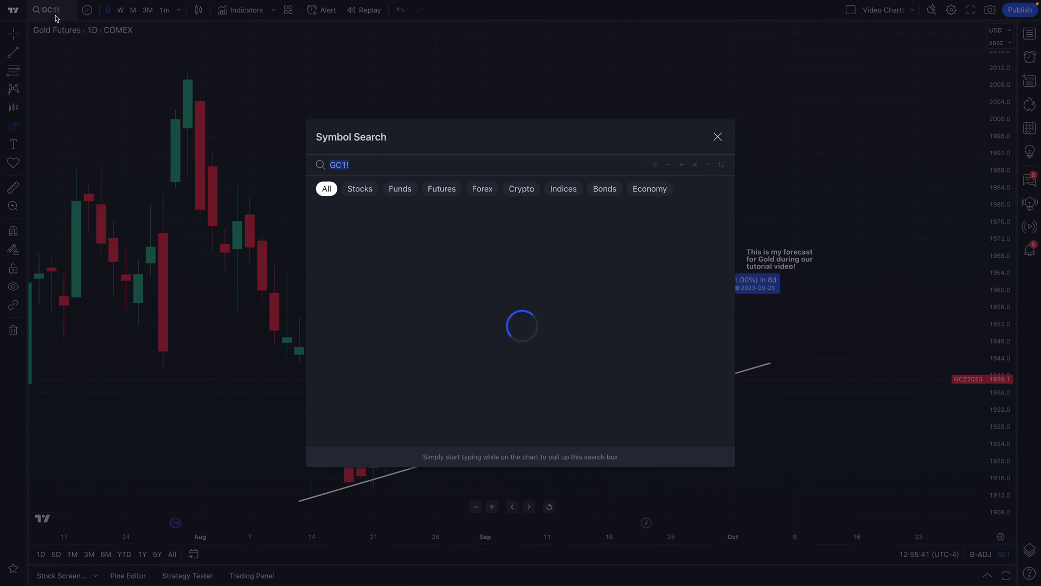
{"action": "type", "text": "AAPL"}
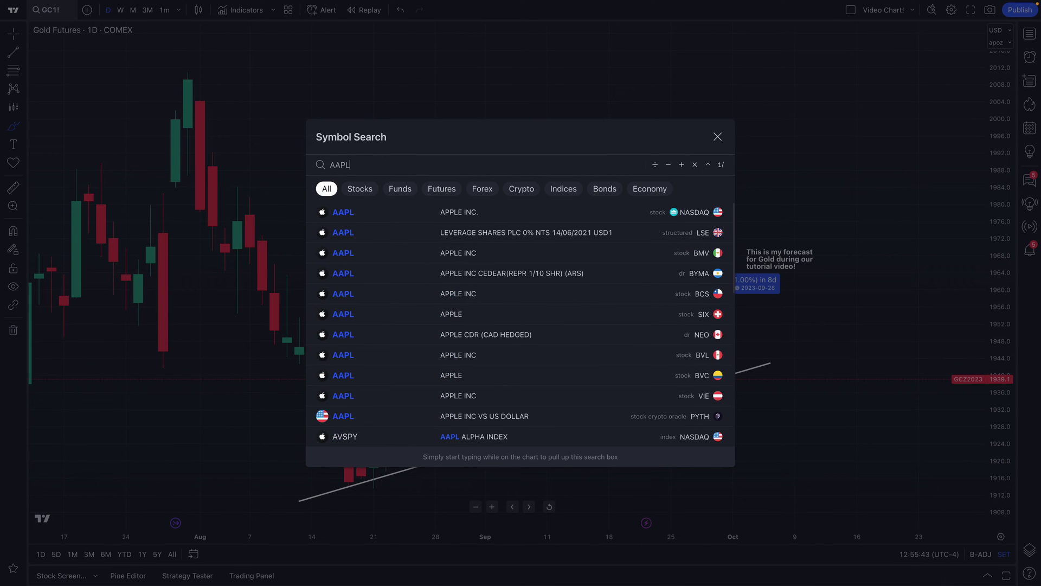
{"action": "key", "text": "Return"}
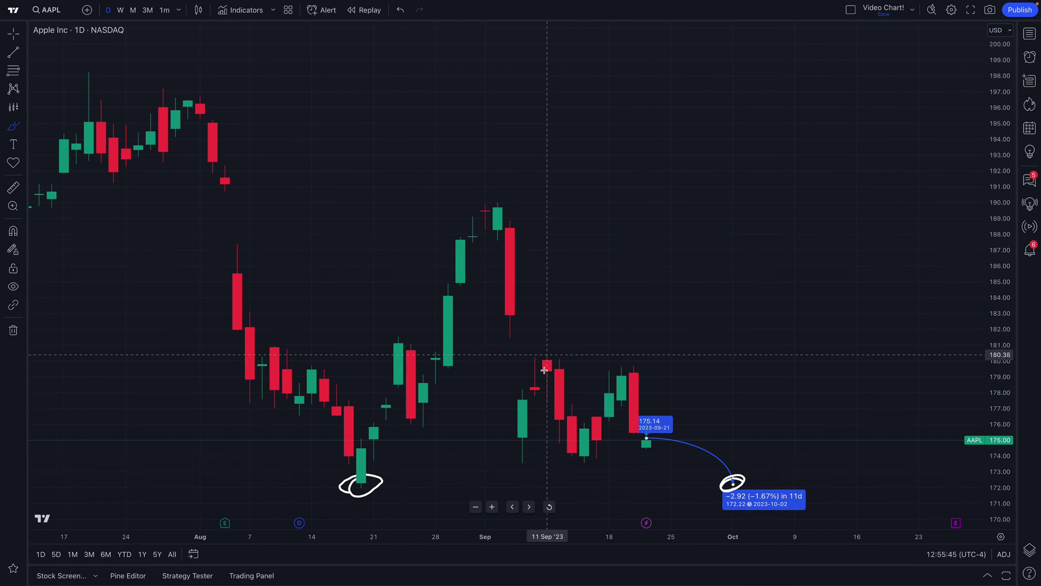
{"action": "scroll", "coordinate": [622, 422], "scroll_direction": "up", "scroll_amount": 2}
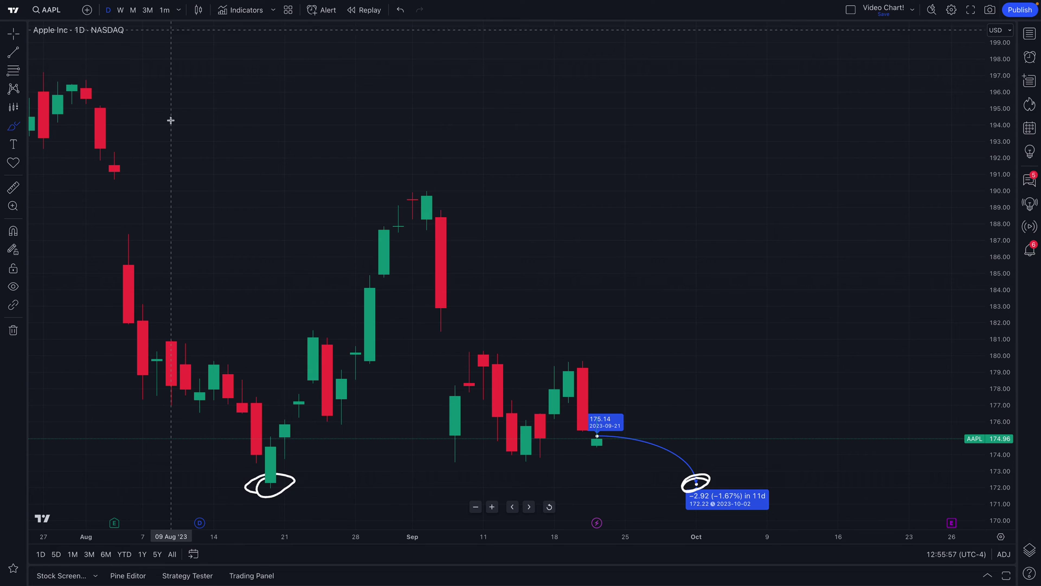
Delete the existing forecast and the brushed circles from the AAPL chart
{"action": "left_click", "coordinate": [14, 33]}
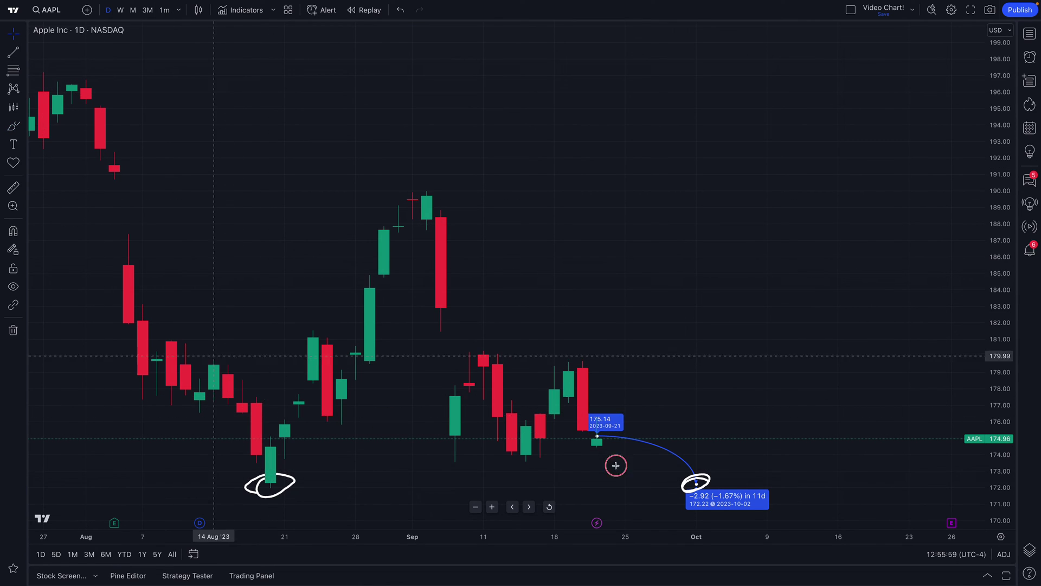
{"action": "left_click_drag", "start_coordinate": [237, 379], "coordinate": [878, 519]}
{"action": "key", "text": "Delete"}
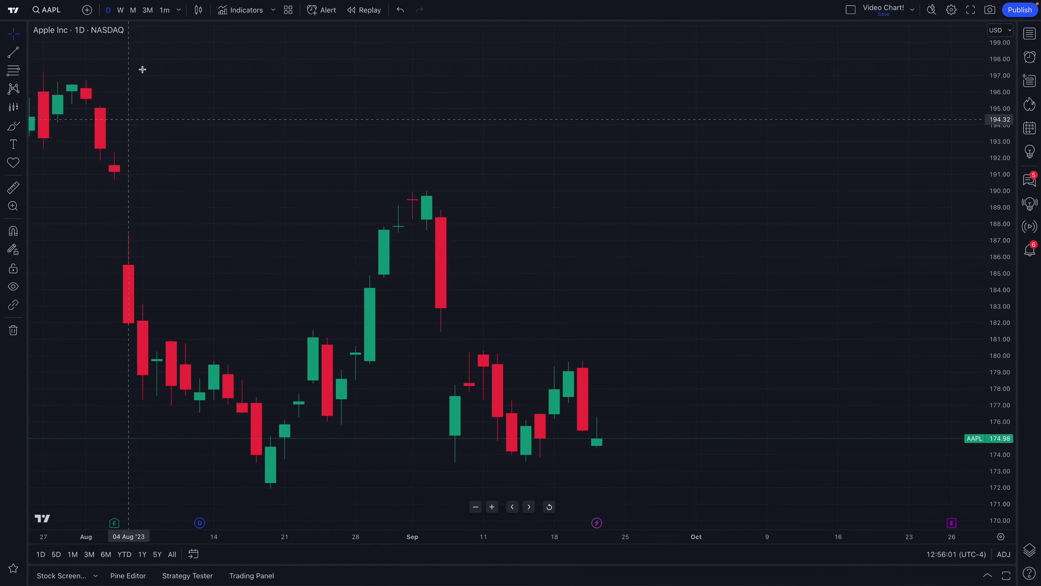
Switch AAPL to the 1-minute timeframe and place a Forecast from the latest candle at 175.00 to about 175.03 one minute ahead
{"action": "left_click", "coordinate": [163, 11]}
{"action": "scroll", "coordinate": [378, 337], "scroll_direction": "up", "scroll_amount": 3}
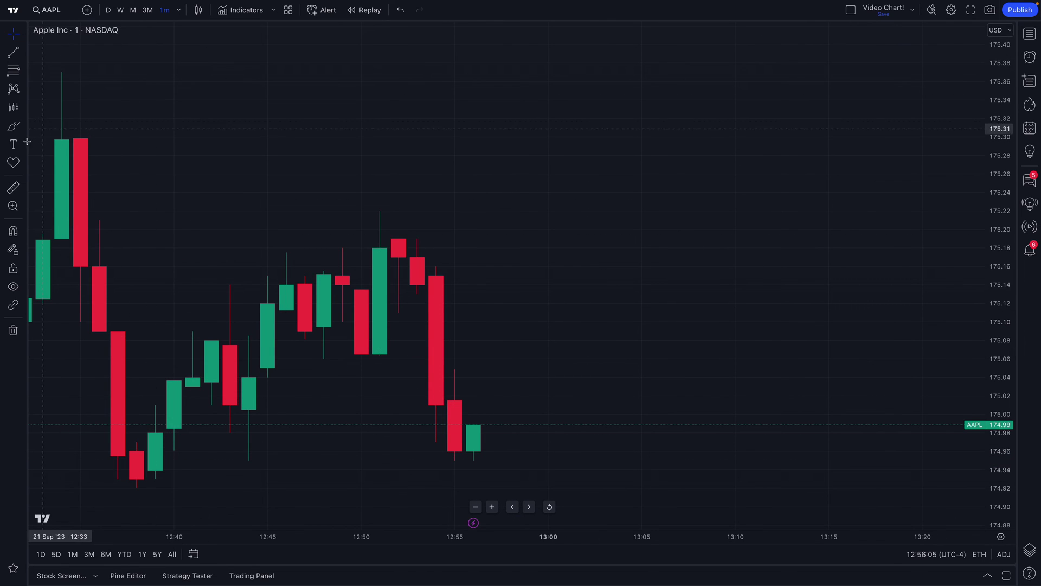
{"action": "left_click", "coordinate": [24, 108]}
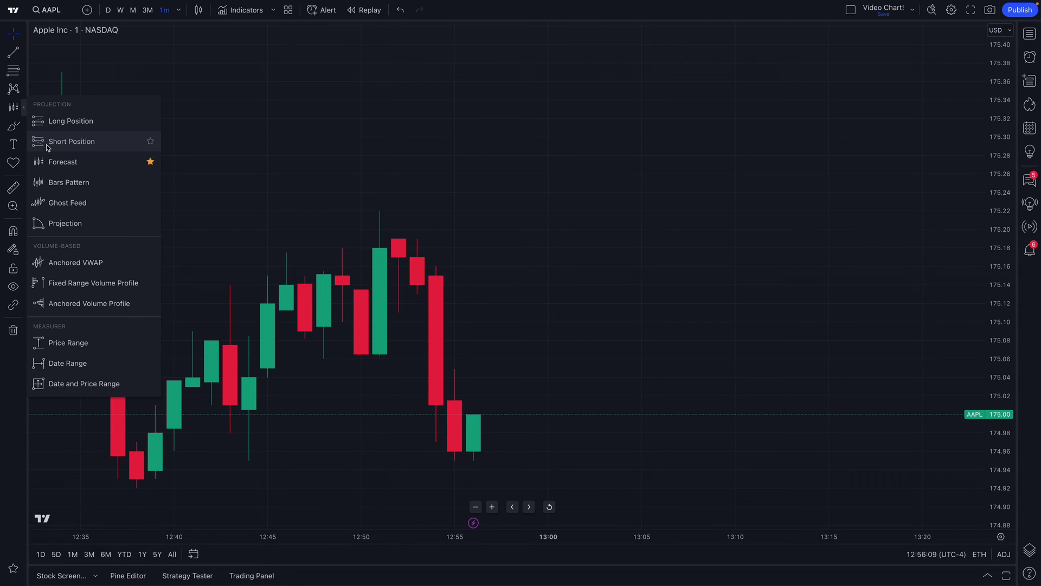
{"action": "left_click", "coordinate": [75, 164]}
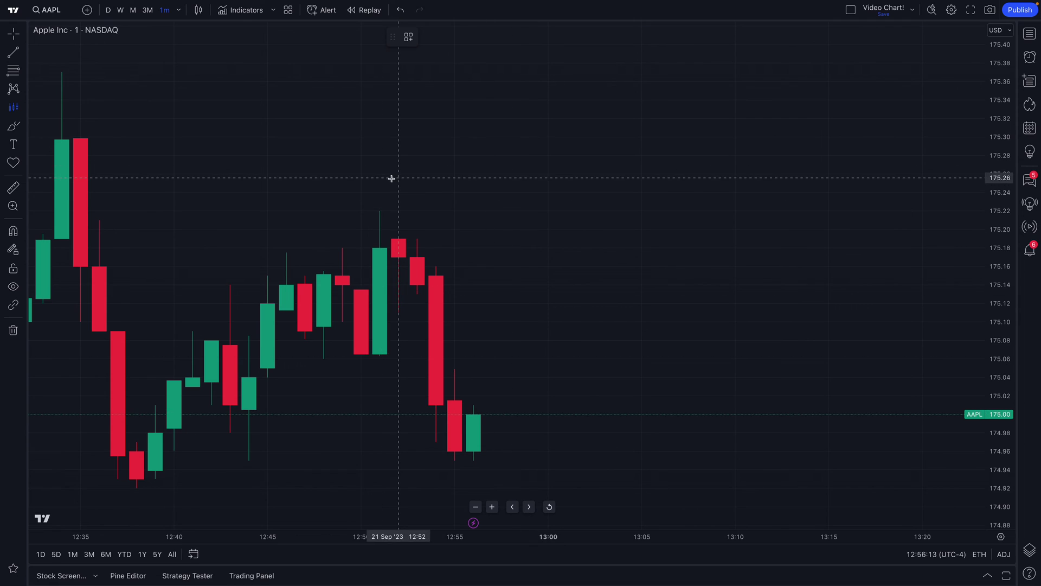
{"action": "left_click", "coordinate": [473, 414]}
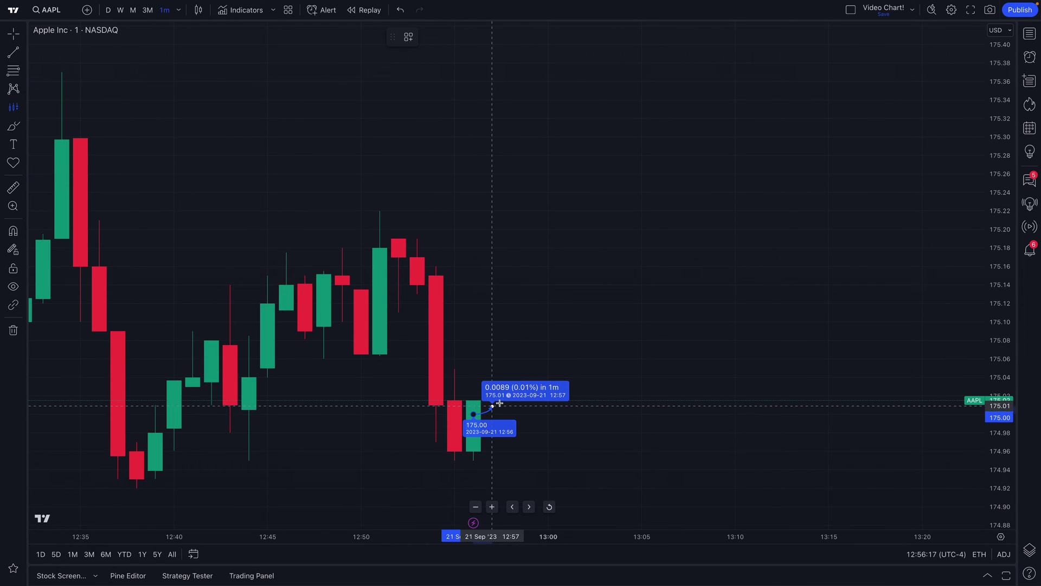
{"action": "left_click", "coordinate": [492, 388]}
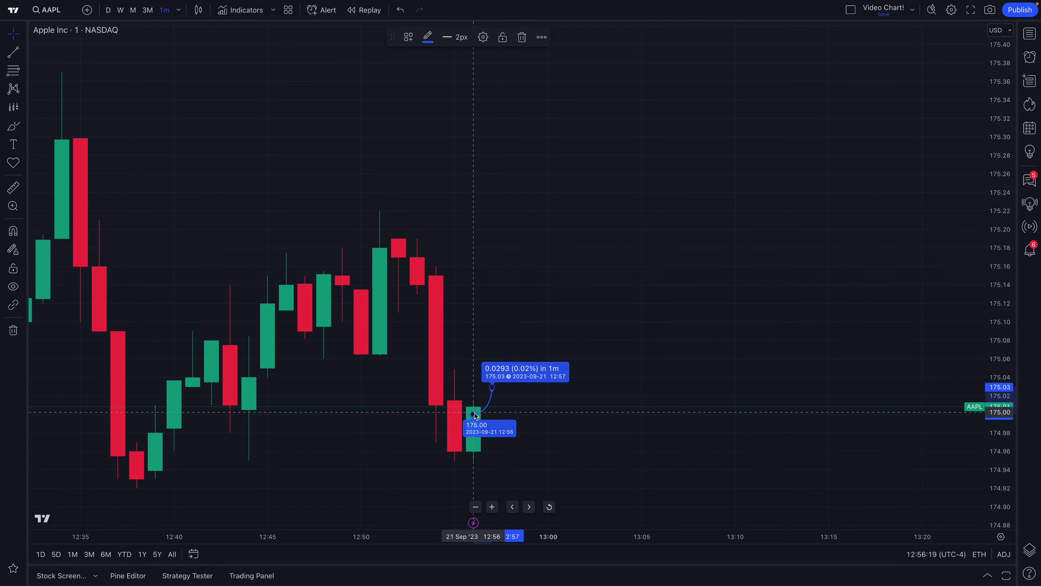
Open the forecast's settings beside the drawing and look through its Style, Coordinates and Visibility options
{"action": "double_click", "coordinate": [509, 375]}
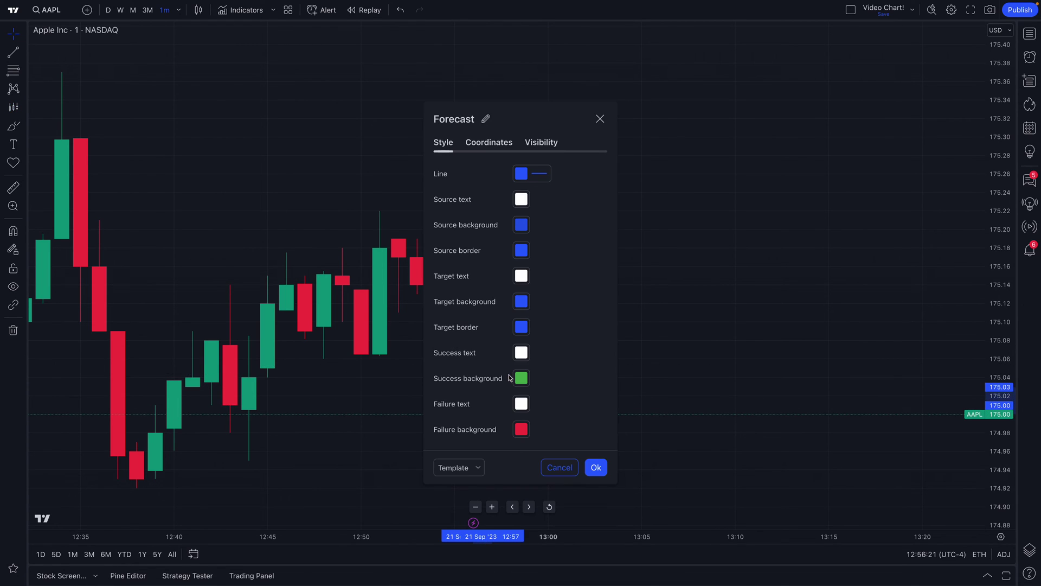
{"action": "left_click_drag", "start_coordinate": [521, 110], "coordinate": [763, 64]}
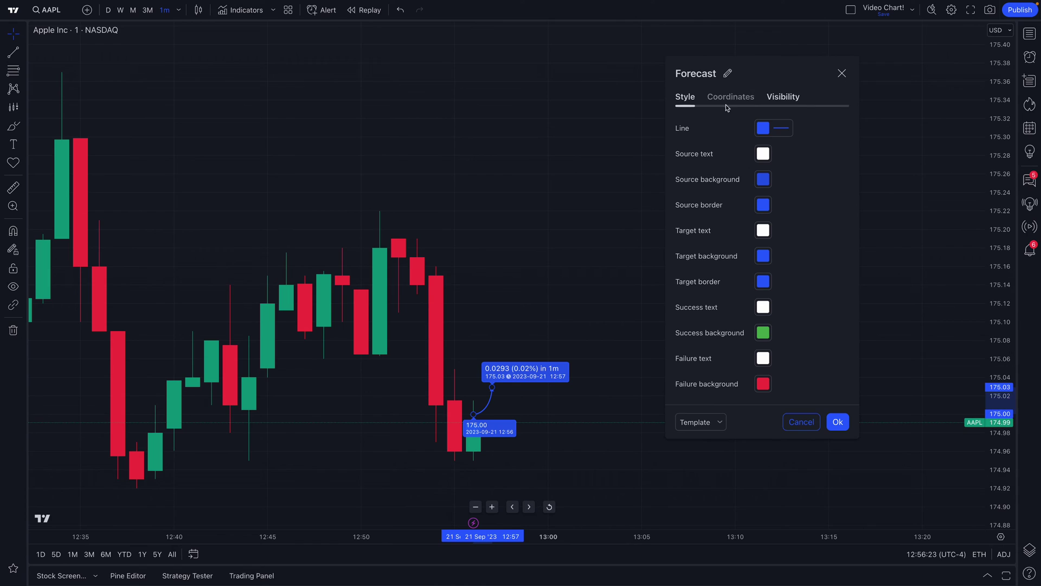
{"action": "left_click", "coordinate": [721, 97]}
{"action": "left_click", "coordinate": [783, 97]}
{"action": "left_click", "coordinate": [712, 103]}
{"action": "left_click", "coordinate": [688, 100]}
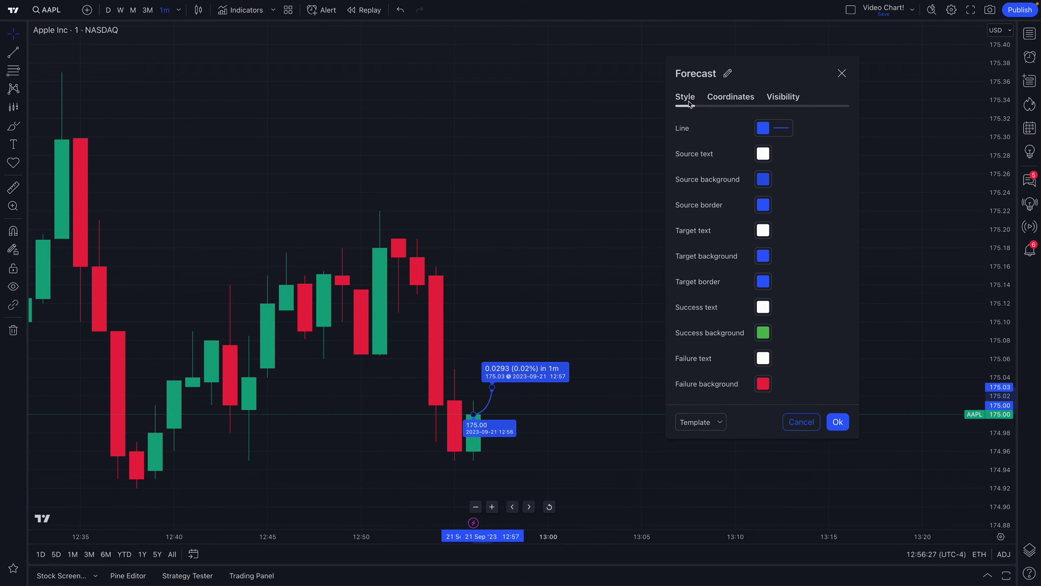
Try several colours for the forecast line and set it to white
{"action": "left_click", "coordinate": [763, 128]}
{"action": "left_click", "coordinate": [765, 150]}
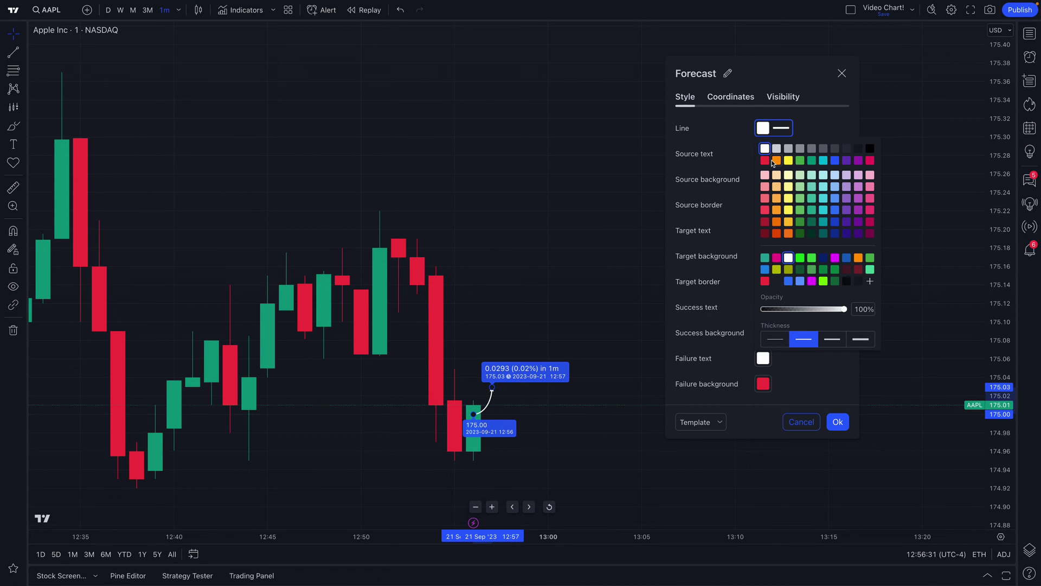
{"action": "left_click", "coordinate": [766, 160]}
{"action": "left_click", "coordinate": [788, 160]}
{"action": "left_click", "coordinate": [800, 160]}
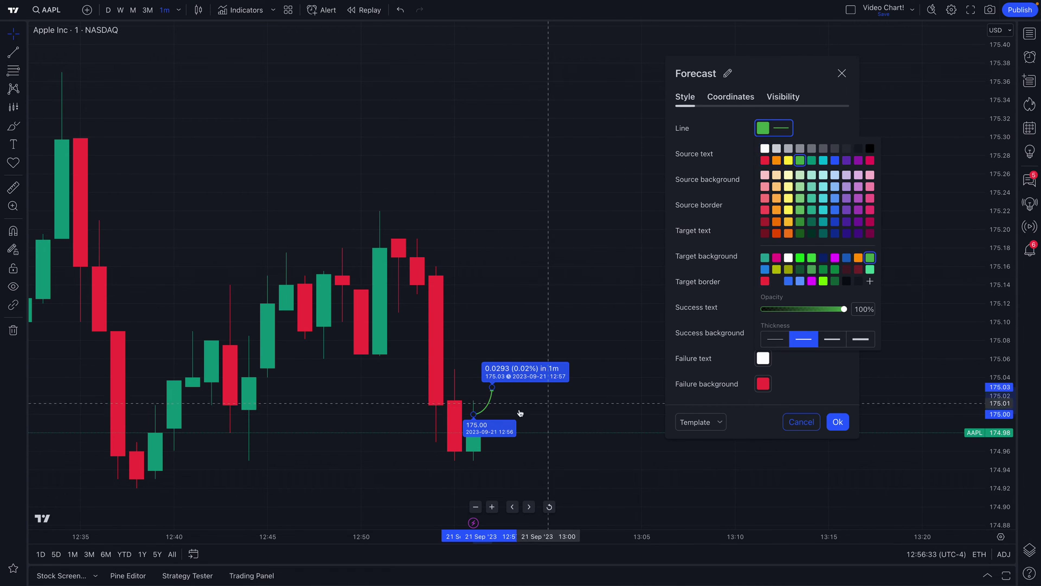
{"action": "left_click", "coordinate": [824, 160]}
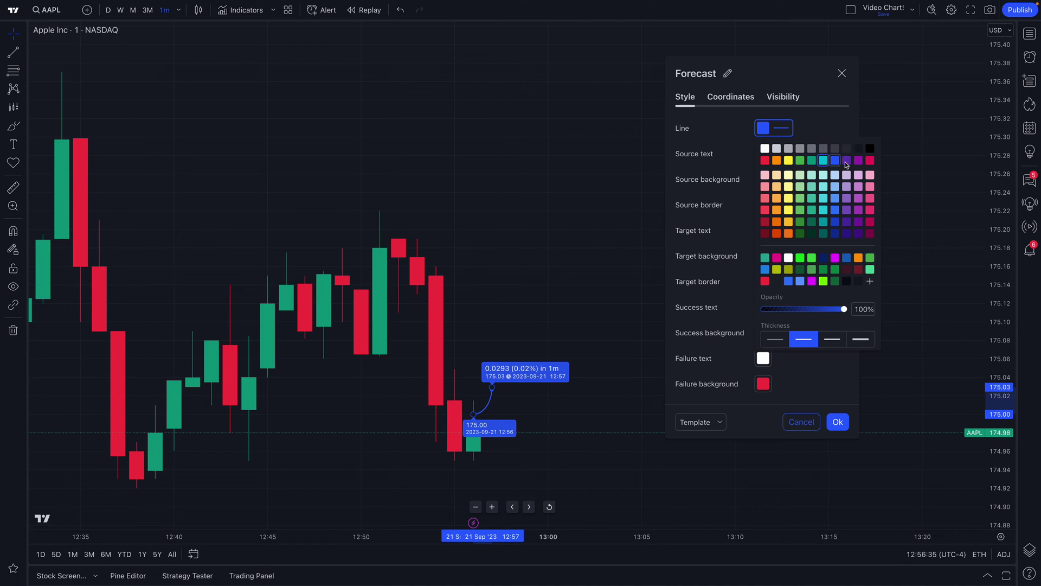
{"action": "left_click", "coordinate": [847, 160]}
{"action": "left_click", "coordinate": [764, 148]}
{"action": "left_click", "coordinate": [816, 126]}
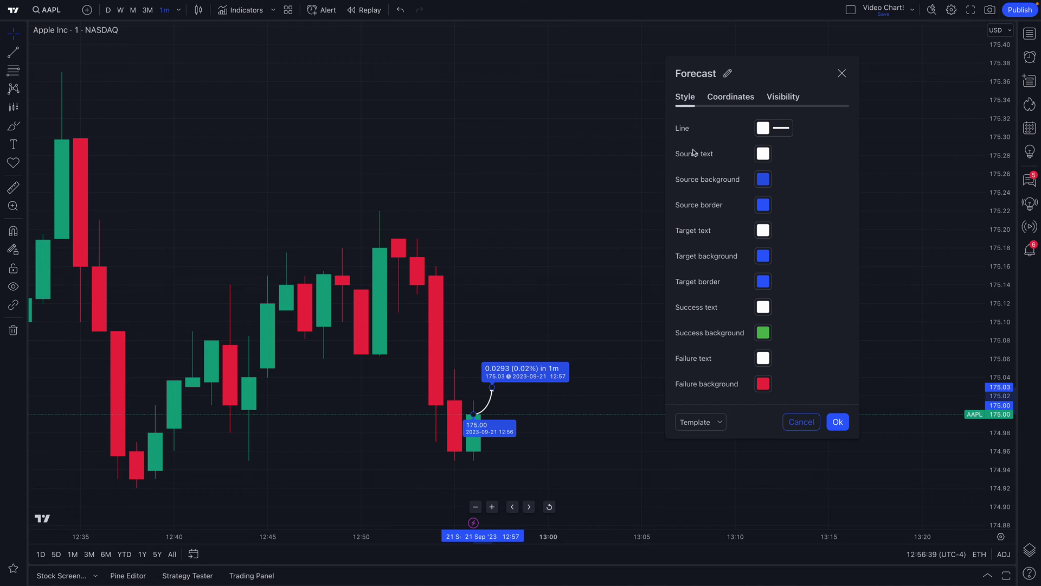
Try several colours for the forecast's source border and return it to blue
{"action": "left_click", "coordinate": [763, 204]}
{"action": "left_click", "coordinate": [776, 237]}
{"action": "left_click", "coordinate": [788, 237]}
{"action": "left_click", "coordinate": [801, 239]}
{"action": "left_click", "coordinate": [847, 237]}
{"action": "left_click", "coordinate": [870, 239]}
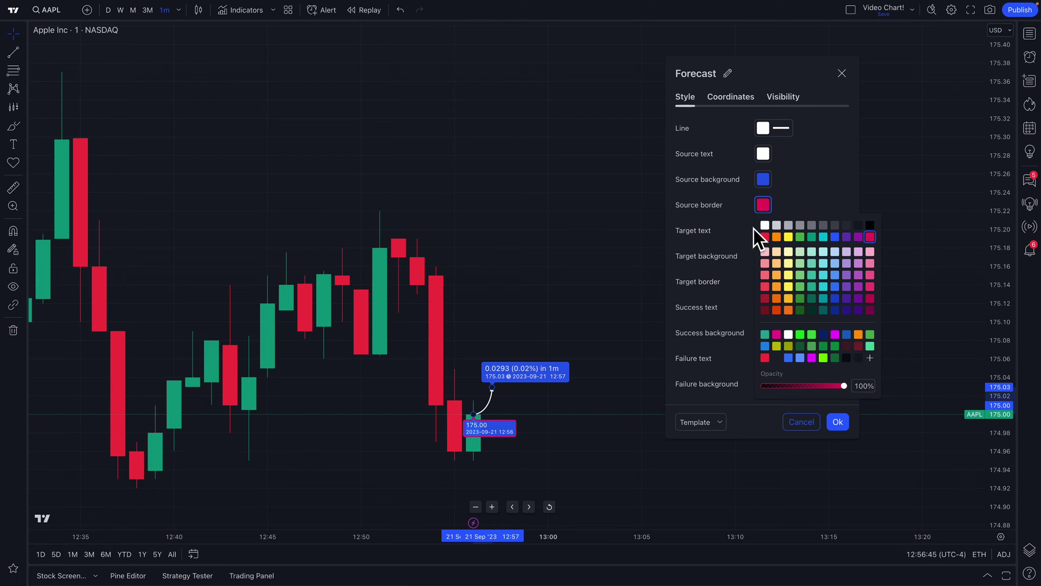
{"action": "left_click", "coordinate": [835, 237]}
{"action": "left_click", "coordinate": [806, 199]}
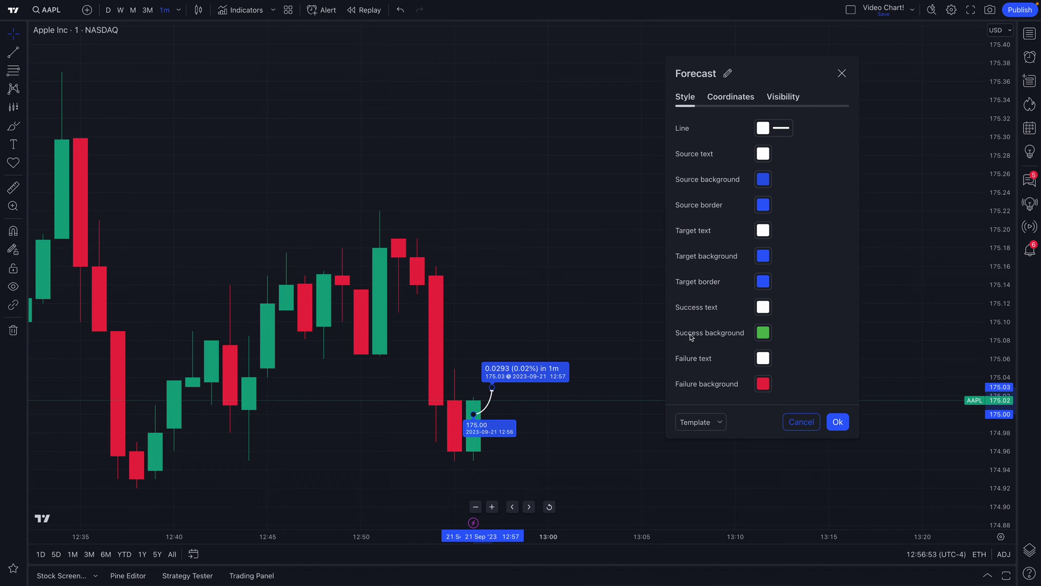
Set the forecast's success background to bright green
{"action": "left_click", "coordinate": [763, 333]}
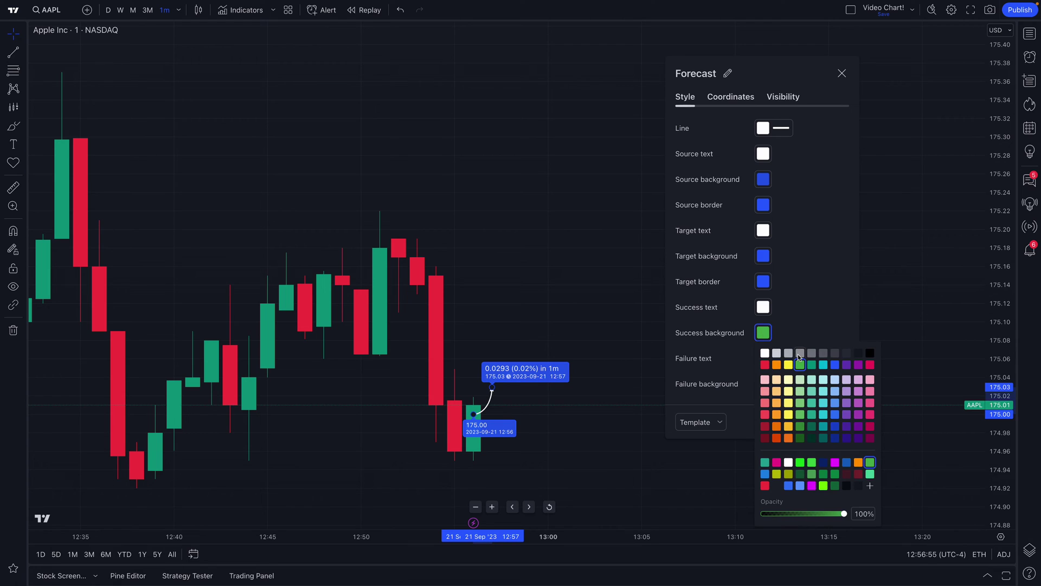
{"action": "left_click", "coordinate": [800, 463]}
{"action": "left_click", "coordinate": [785, 305]}
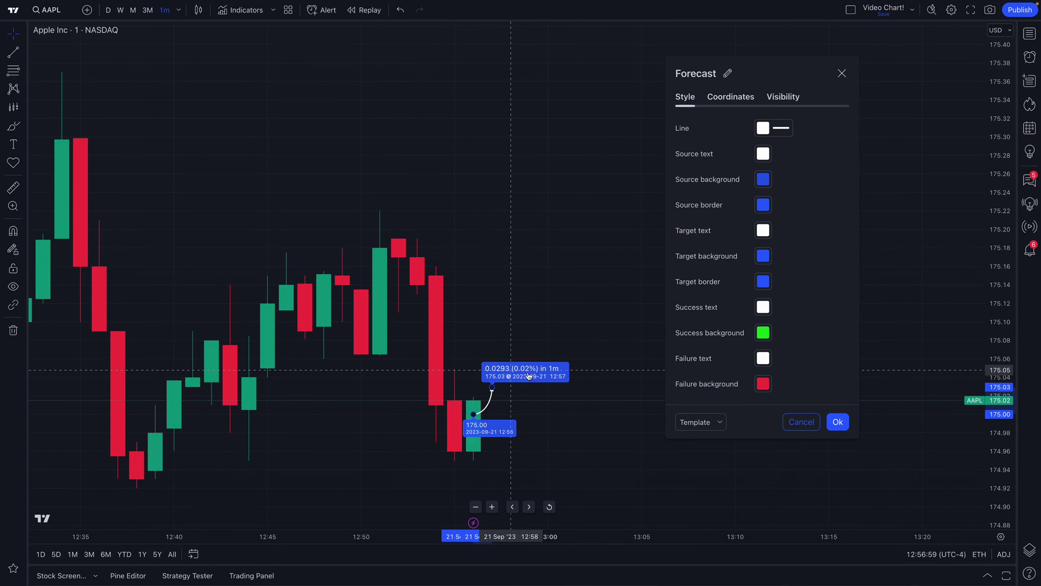
{"action": "left_click", "coordinate": [763, 334]}
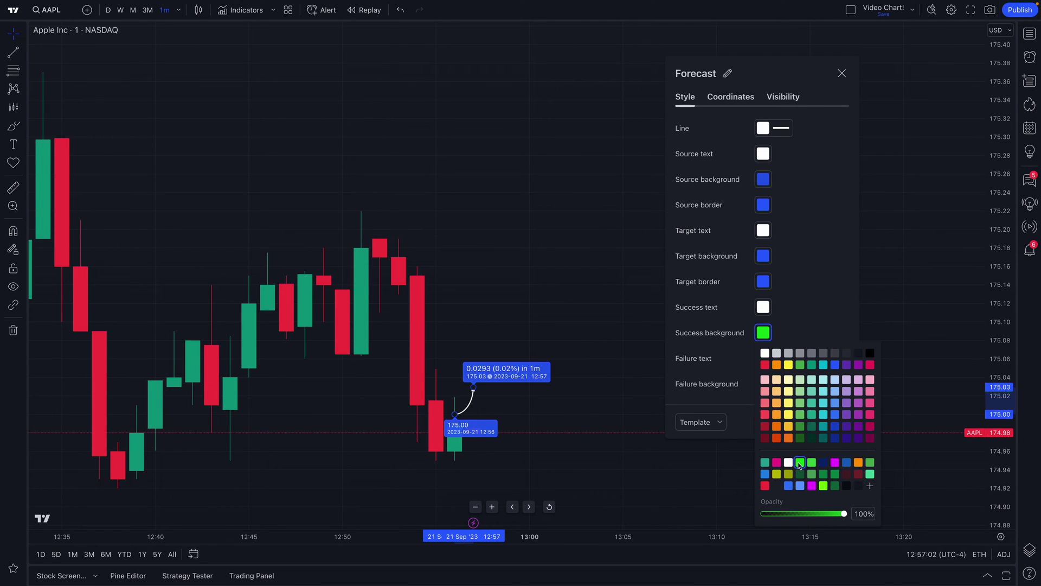
{"action": "left_click", "coordinate": [784, 316]}
Set the forecast's failure background to a lighter red
{"action": "left_click", "coordinate": [764, 384]}
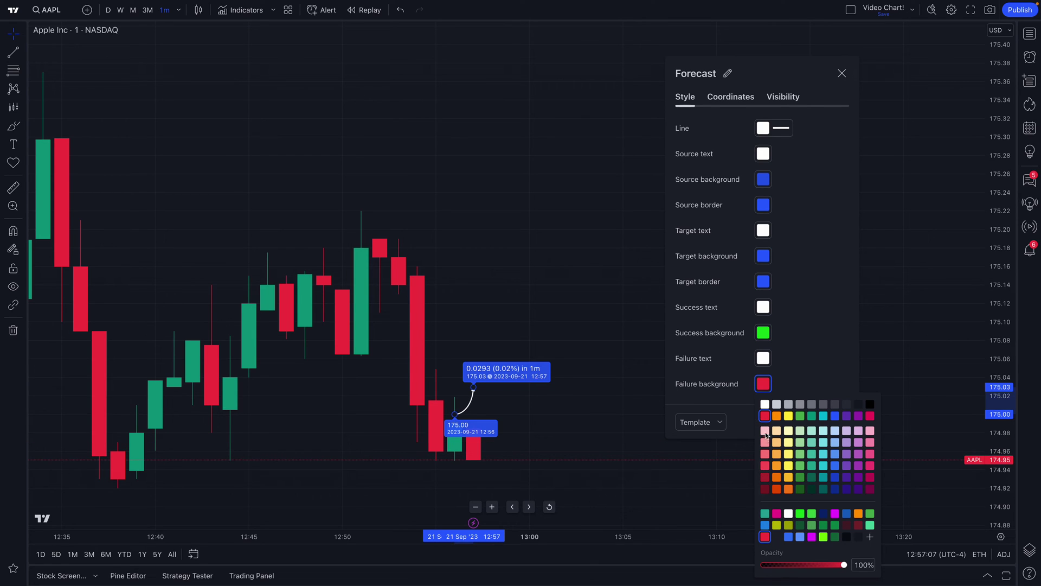
{"action": "left_click", "coordinate": [765, 466]}
{"action": "left_click", "coordinate": [790, 349]}
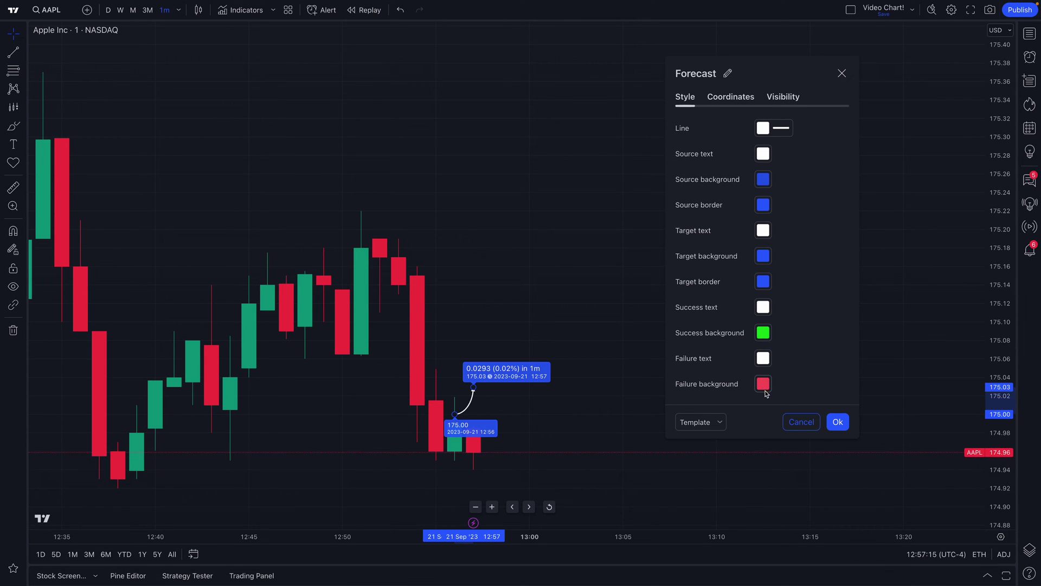
Review the forecast's price and bar coordinates and examine how the new AAPL candles compare with its target
{"action": "left_click", "coordinate": [726, 99]}
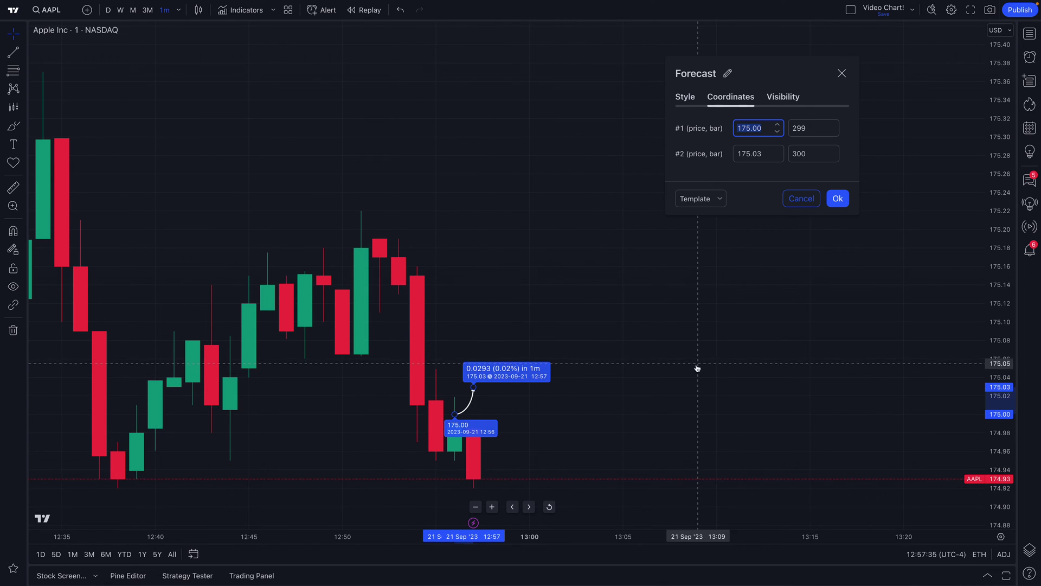
{"action": "left_click", "coordinate": [759, 154]}
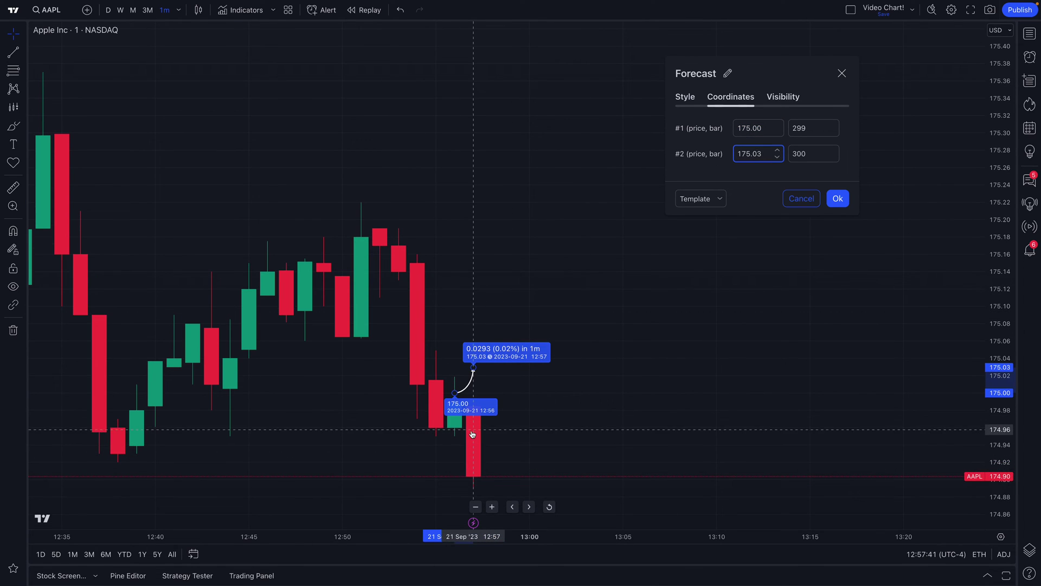
{"action": "scroll", "coordinate": [502, 431], "scroll_direction": "down", "scroll_amount": 3}
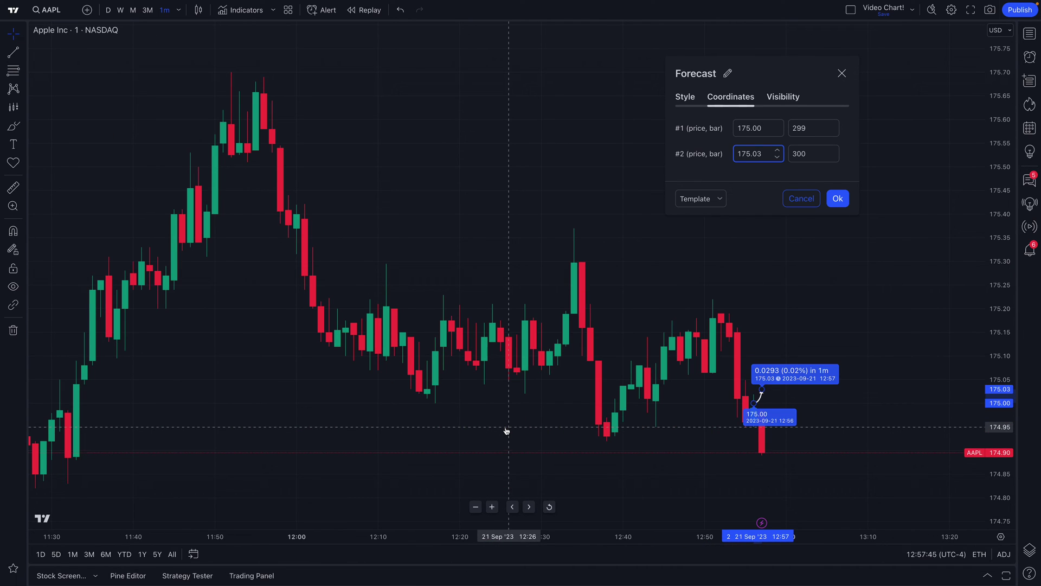
{"action": "scroll", "coordinate": [507, 432], "scroll_direction": "up", "scroll_amount": 3}
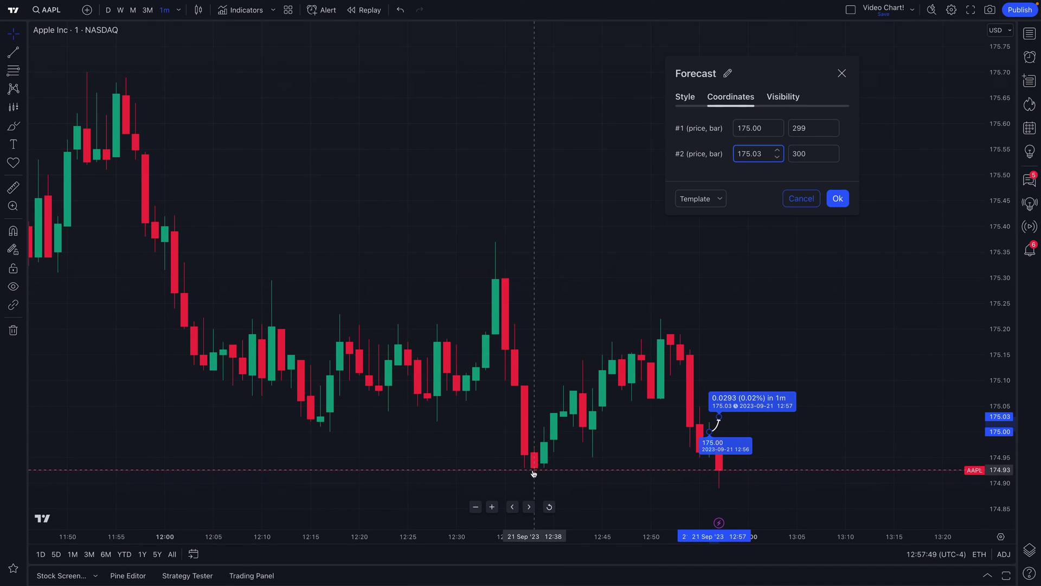
{"action": "scroll", "coordinate": [541, 442], "scroll_direction": "up", "scroll_amount": 1}
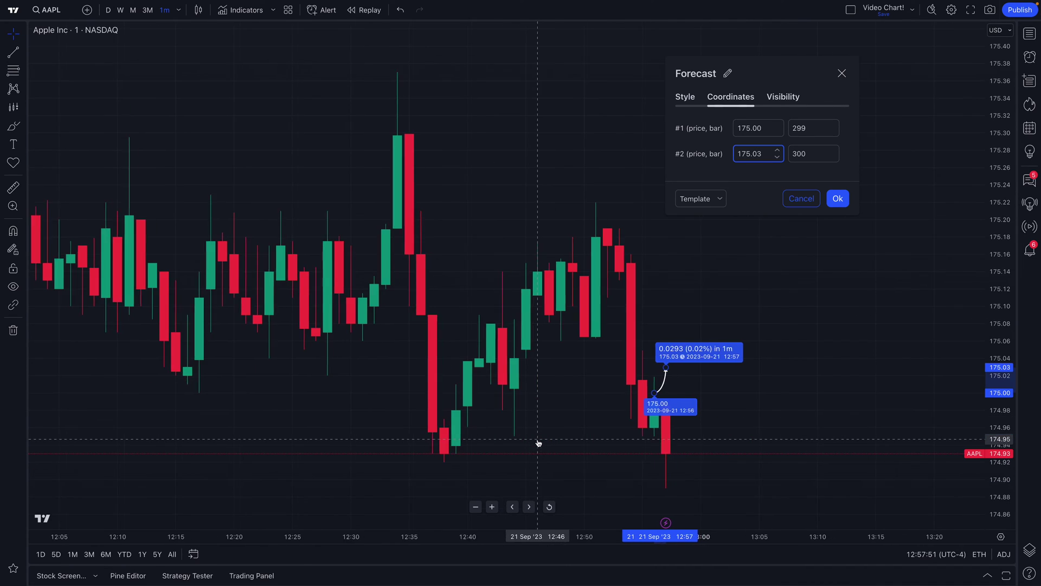
{"action": "scroll", "coordinate": [539, 443], "scroll_direction": "up", "scroll_amount": 2}
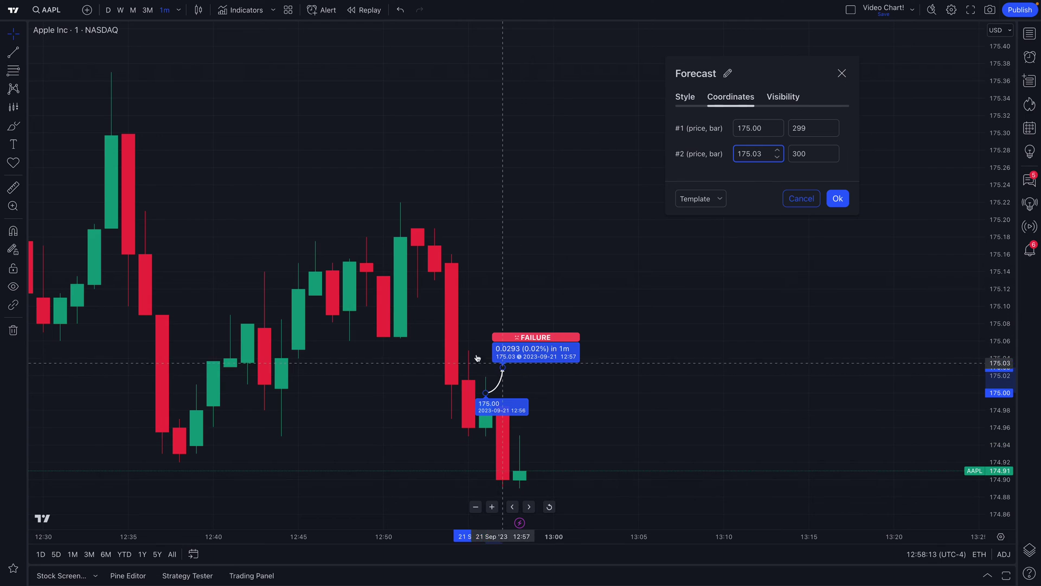
Switch to the Bitstamp BTCUSD chart on the daily timeframe and view its existing forecast up close
{"action": "left_click", "coordinate": [52, 12]}
{"action": "type", "text": "BTCUSD"}
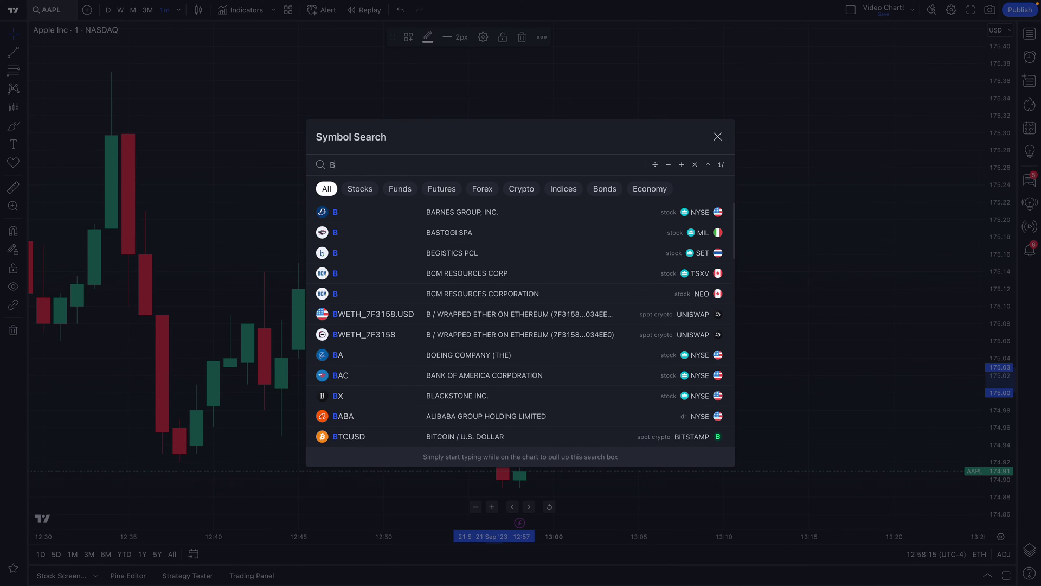
{"action": "left_click", "coordinate": [443, 212]}
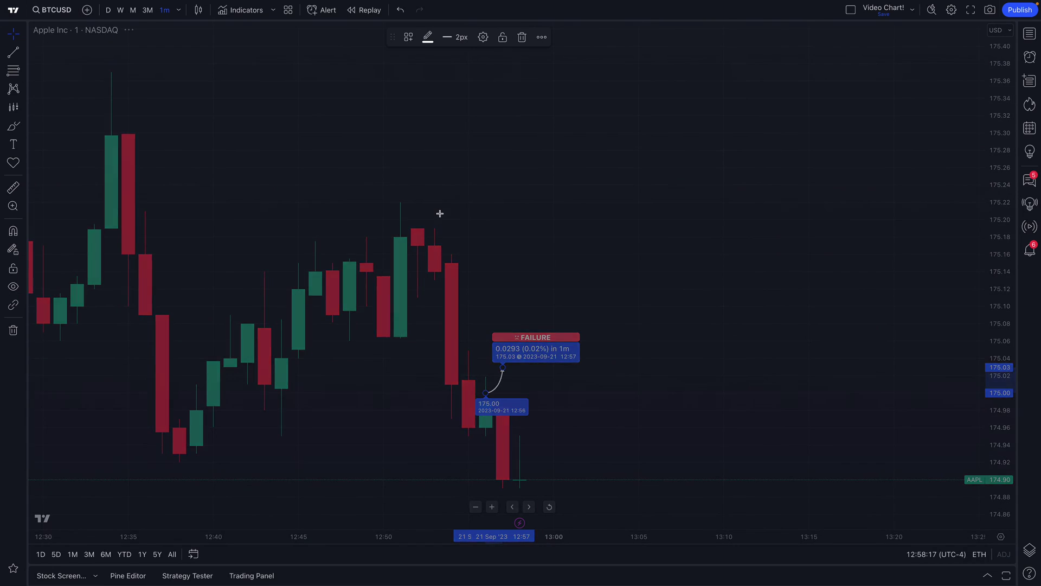
{"action": "left_click", "coordinate": [107, 9]}
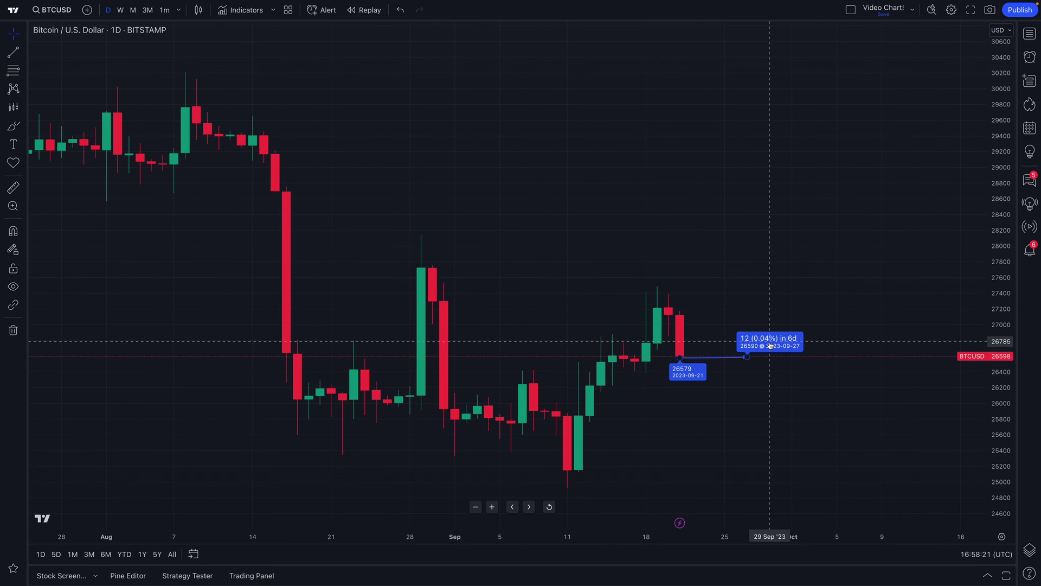
{"action": "scroll", "coordinate": [699, 340], "scroll_direction": "up", "scroll_amount": 3}
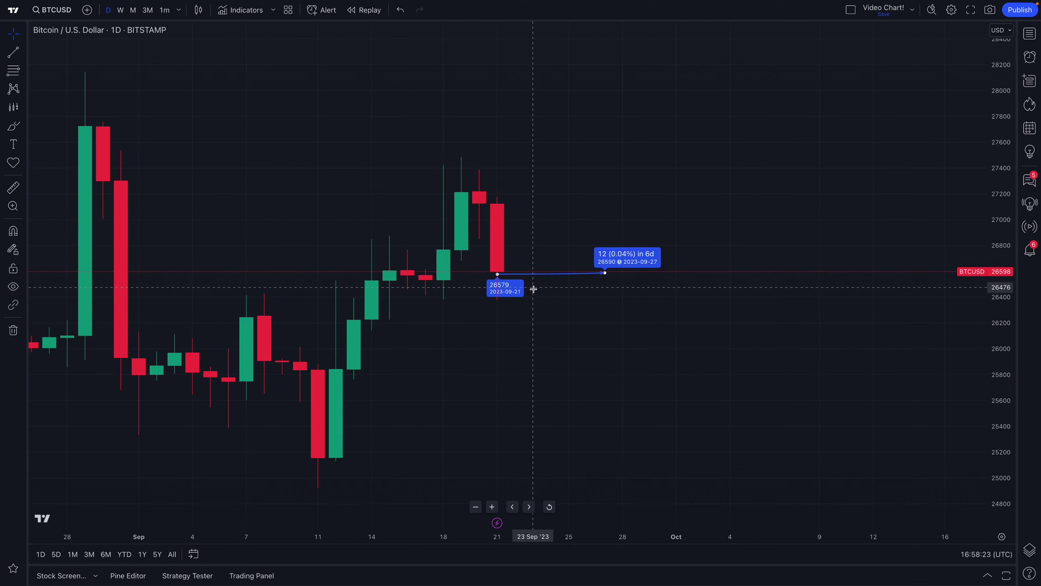
Switch from the BTCUSD chart to AAPL and delete the existing forecast drawing marked as a success
{"action": "left_click", "coordinate": [649, 257]}
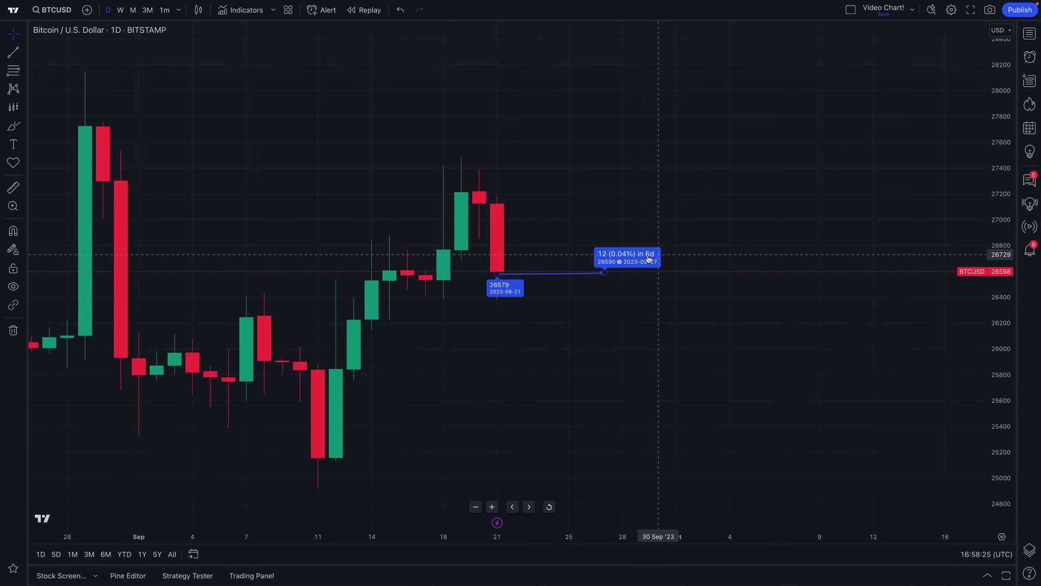
{"action": "left_click", "coordinate": [49, 10]}
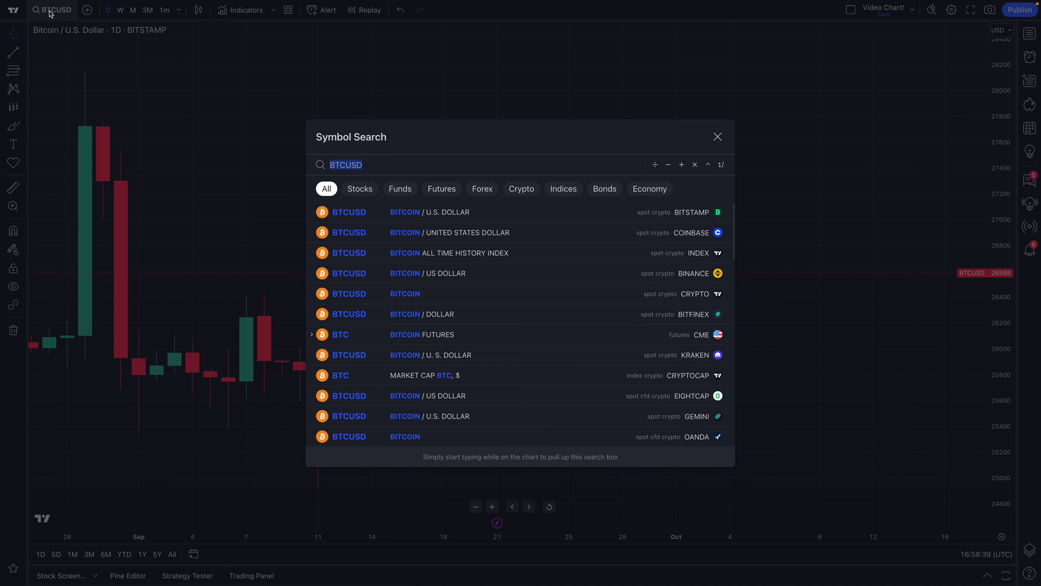
{"action": "type", "text": "AAPL"}
{"action": "key", "text": "Return"}
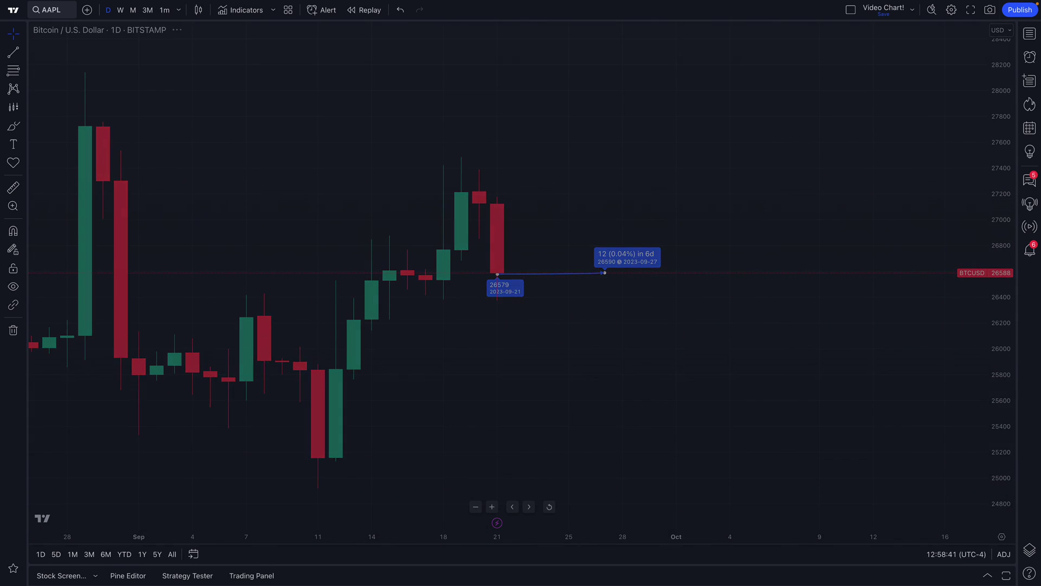
{"action": "left_click", "coordinate": [510, 400]}
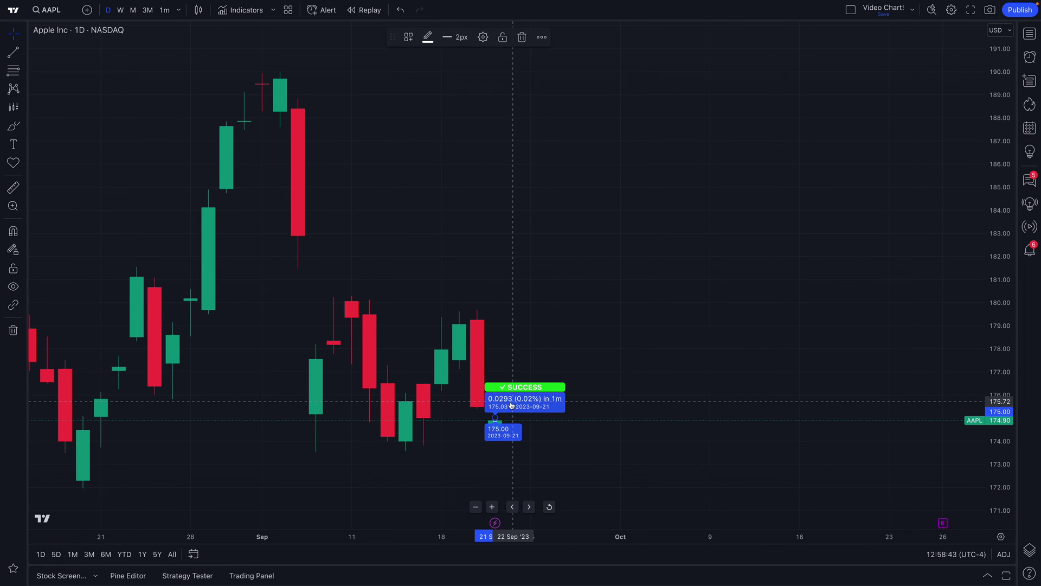
{"action": "key", "text": "Delete"}
Draw a forecast on the daily AAPL chart from 174.86 on 2023-09-21 up to about 224.23 on 2023-10-17
{"action": "left_click", "coordinate": [165, 10]}
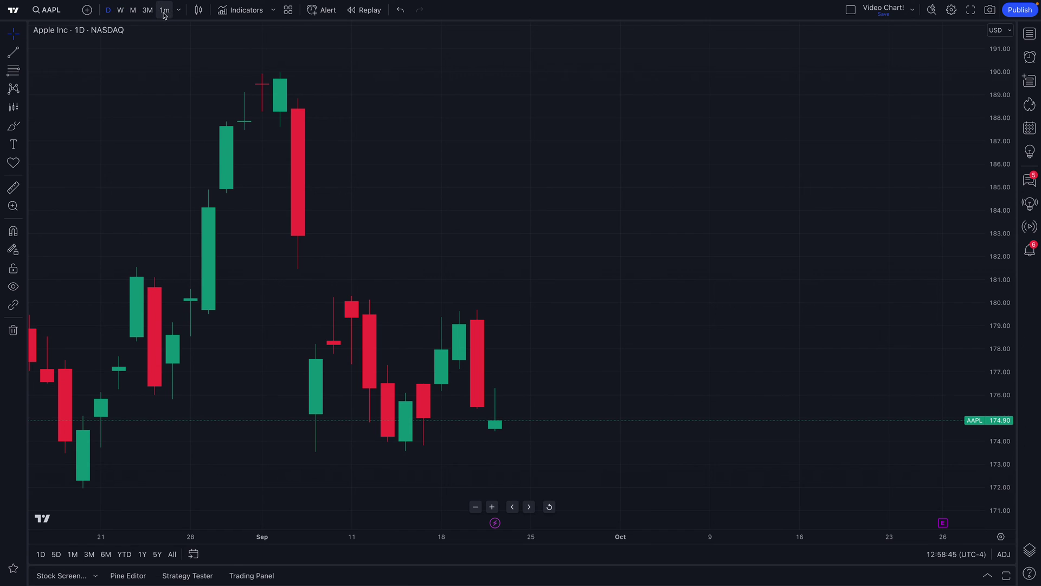
{"action": "left_click", "coordinate": [108, 9]}
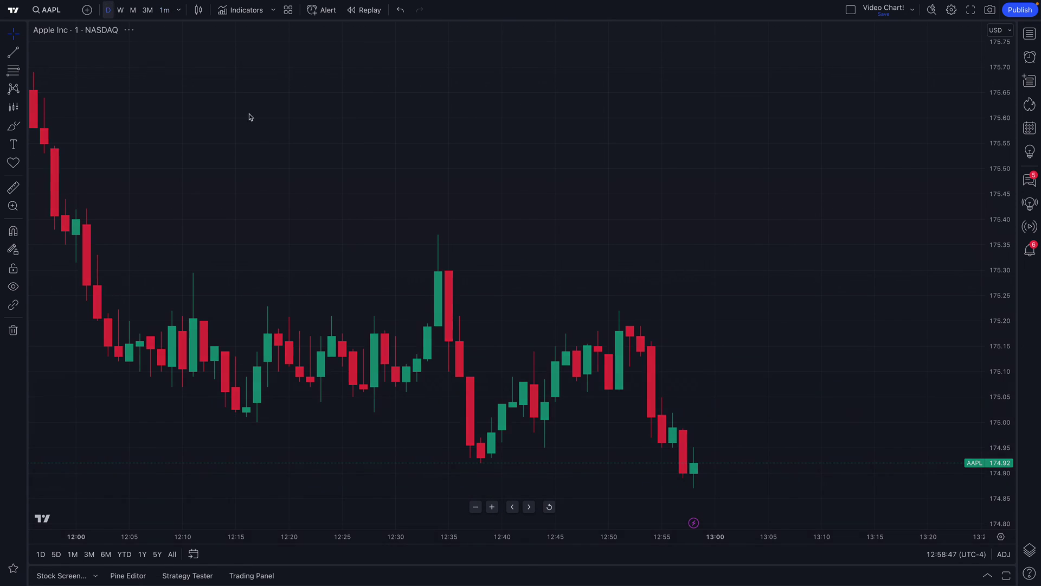
{"action": "left_click_drag", "start_coordinate": [467, 278], "coordinate": [307, 282]}
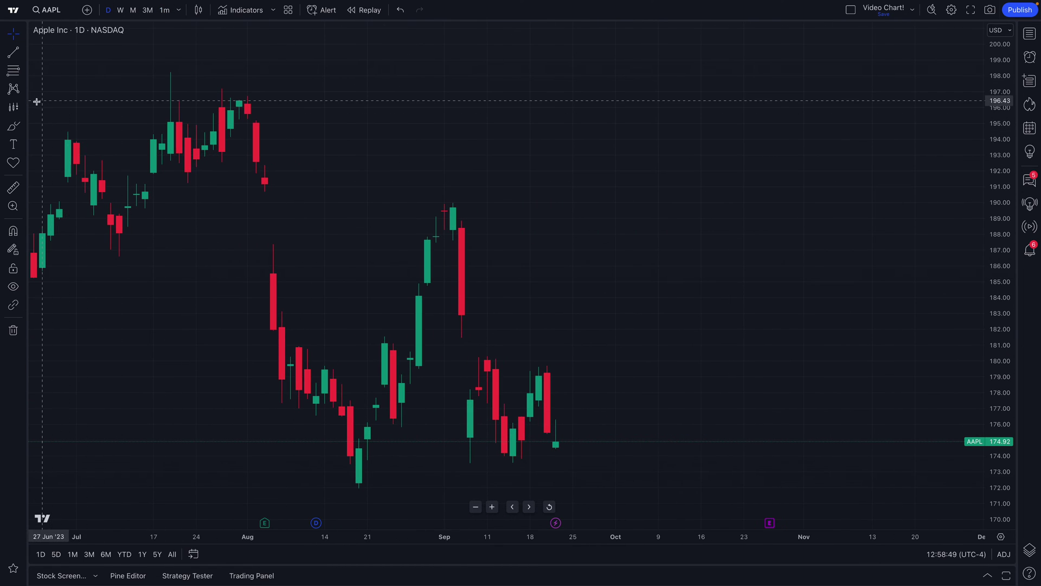
{"action": "left_click", "coordinate": [13, 107]}
{"action": "left_click", "coordinate": [108, 160]}
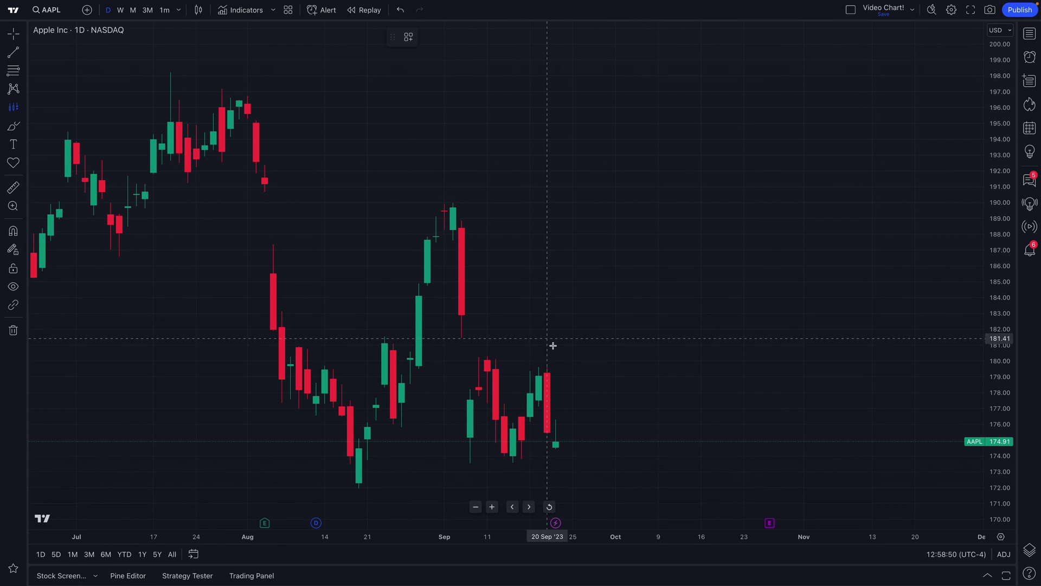
{"action": "left_click", "coordinate": [556, 443]}
{"action": "scroll", "coordinate": [639, 143], "scroll_direction": "down", "scroll_amount": 2}
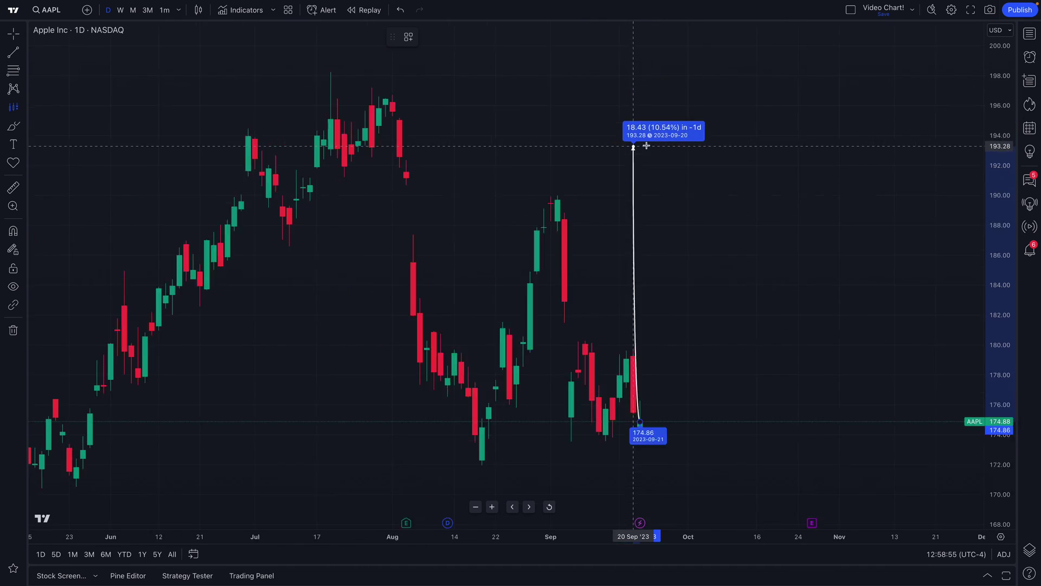
{"action": "scroll", "coordinate": [638, 143], "scroll_direction": "down", "scroll_amount": 3}
{"action": "left_click", "coordinate": [833, 34]}
{"action": "left_click_drag", "start_coordinate": [856, 317], "coordinate": [676, 428]}
{"action": "left_click_drag", "start_coordinate": [672, 195], "coordinate": [677, 28]}
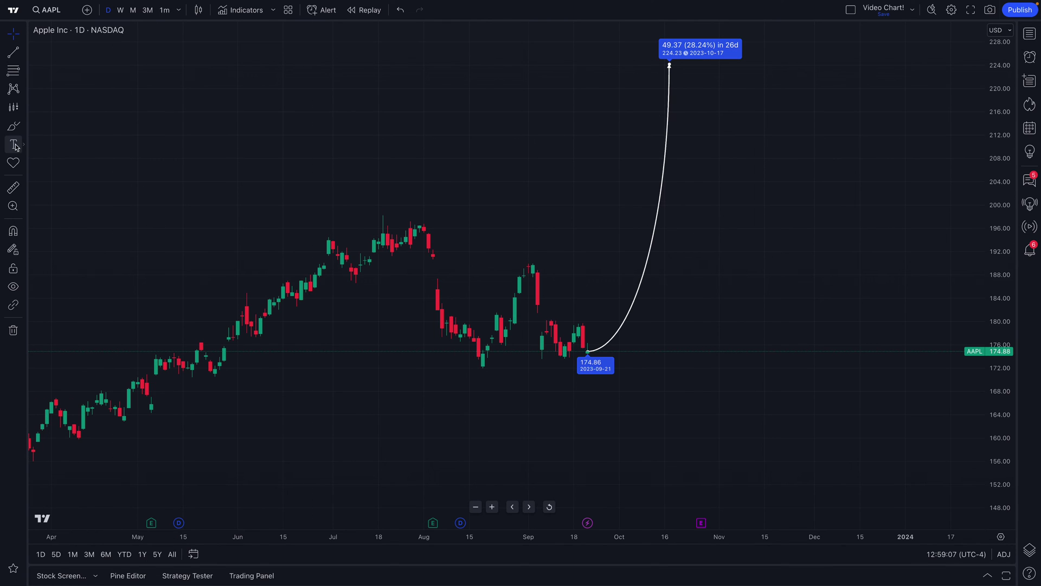
{"action": "scroll", "coordinate": [588, 222], "scroll_direction": "right", "scroll_amount": 3}
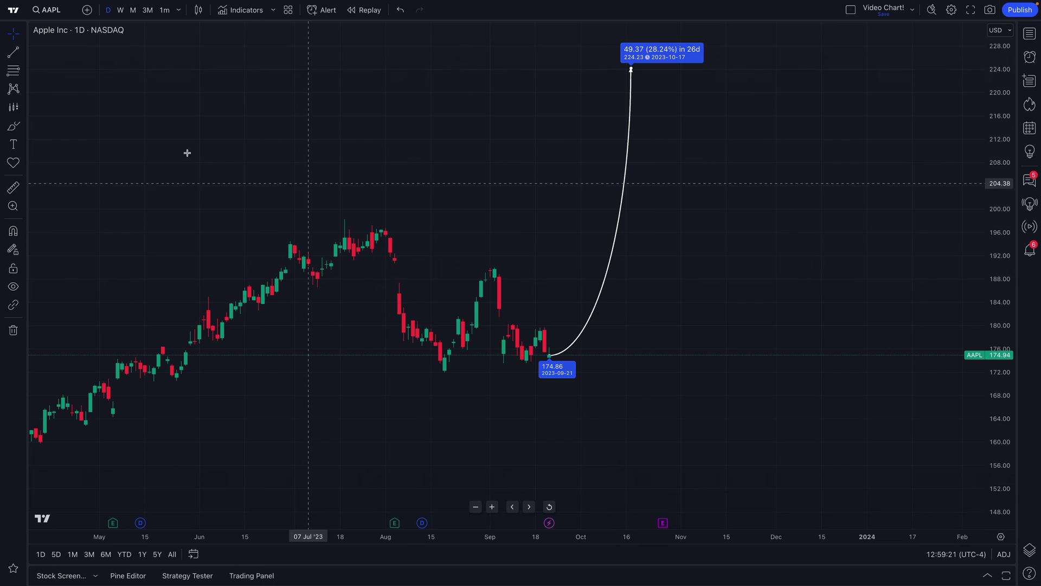
{"action": "left_click", "coordinate": [13, 144]}
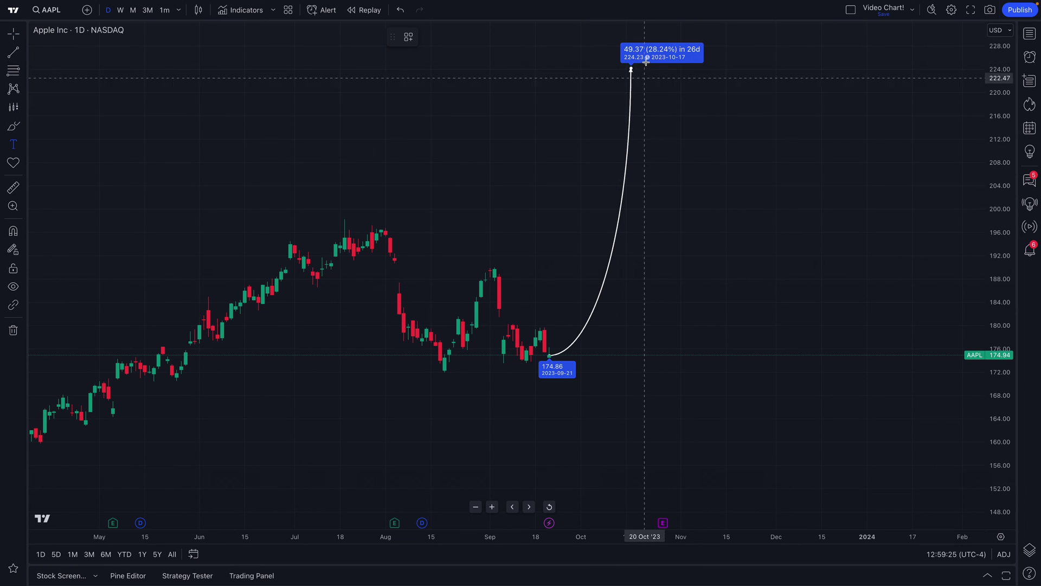
{"action": "left_click", "coordinate": [24, 110]}
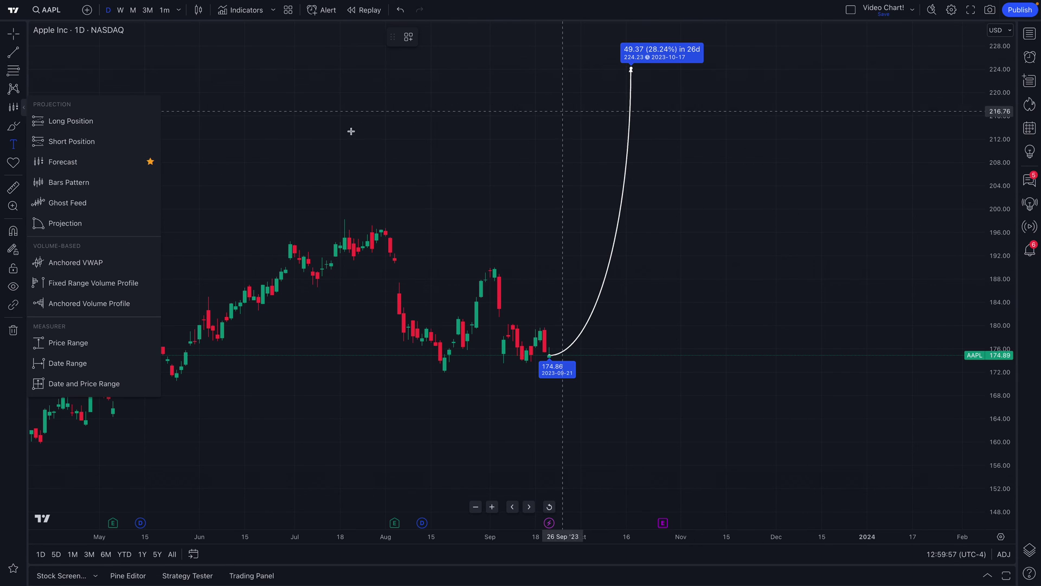
{"action": "left_click", "coordinate": [24, 108]}
{"action": "scroll", "coordinate": [264, 233], "scroll_direction": "up", "scroll_amount": 5}
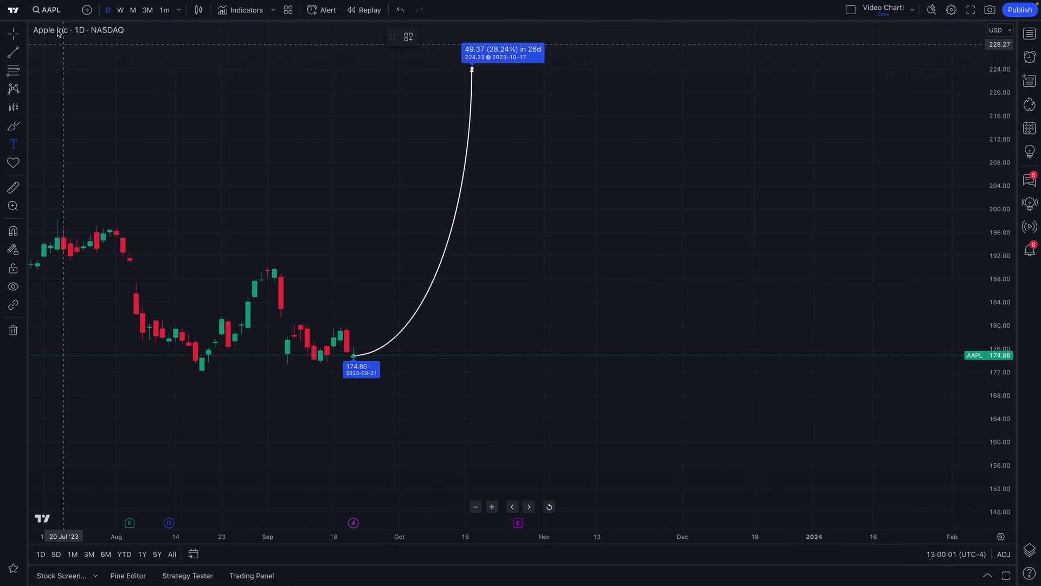
Switch the chart to the TSLA symbol
{"action": "left_click", "coordinate": [58, 11]}
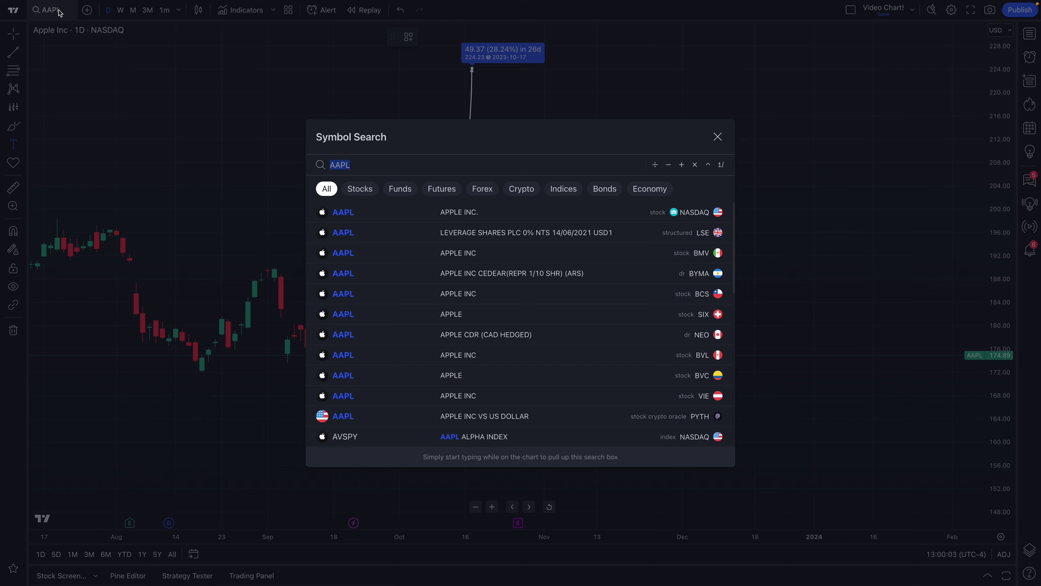
{"action": "type", "text": "GOOGL"}
{"action": "key", "text": "BackSpace"}
{"action": "key", "text": "BackSpace"}
{"action": "key", "text": "BackSpace"}
{"action": "key", "text": "BackSpace"}
{"action": "key", "text": "BackSpace"}
{"action": "type", "text": "TSLA"}
{"action": "key", "text": "Return"}
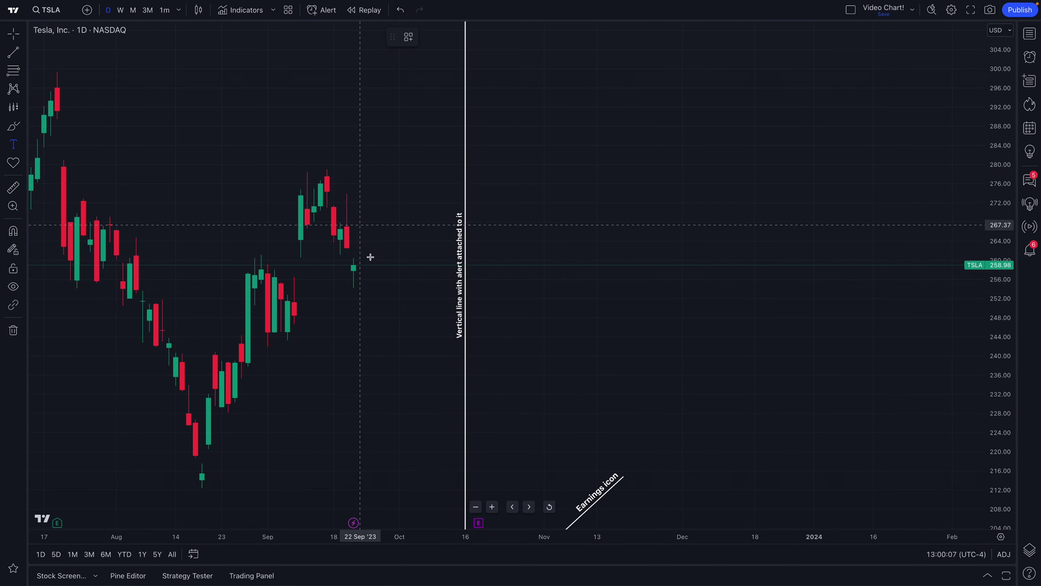
Delete the existing vertical alert line and the "Earnings icon" line from the TSLA chart
{"action": "scroll", "coordinate": [370, 253], "scroll_direction": "down", "scroll_amount": 5}
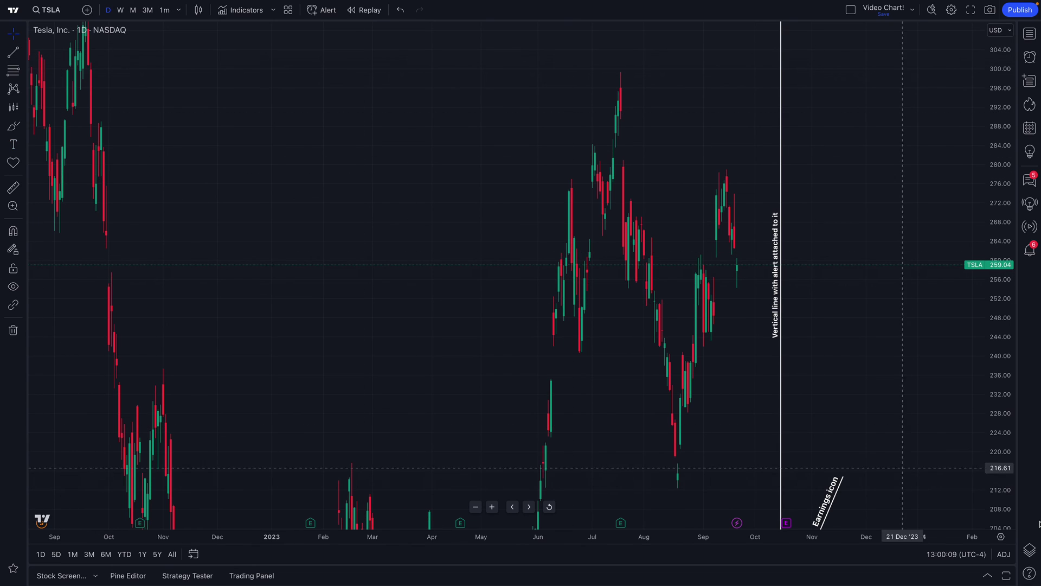
{"action": "left_click", "coordinate": [994, 522]}
{"action": "left_click_drag", "start_coordinate": [699, 223], "coordinate": [844, 340]}
{"action": "key", "text": "Delete"}
{"action": "scroll", "coordinate": [786, 337], "scroll_direction": "up", "scroll_amount": 3}
{"action": "left_click_drag", "start_coordinate": [734, 337], "coordinate": [407, 353]}
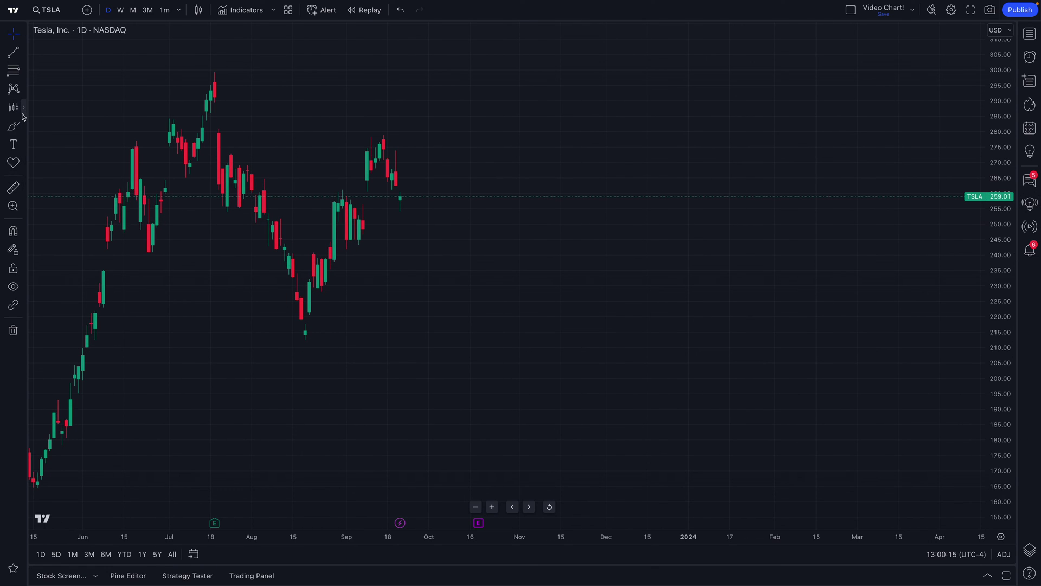
Draw an upward forecast from the latest TSLA candle at about 258.53 to about 303.32 on 2023-10-20
{"action": "left_click", "coordinate": [23, 107]}
{"action": "left_click", "coordinate": [69, 163]}
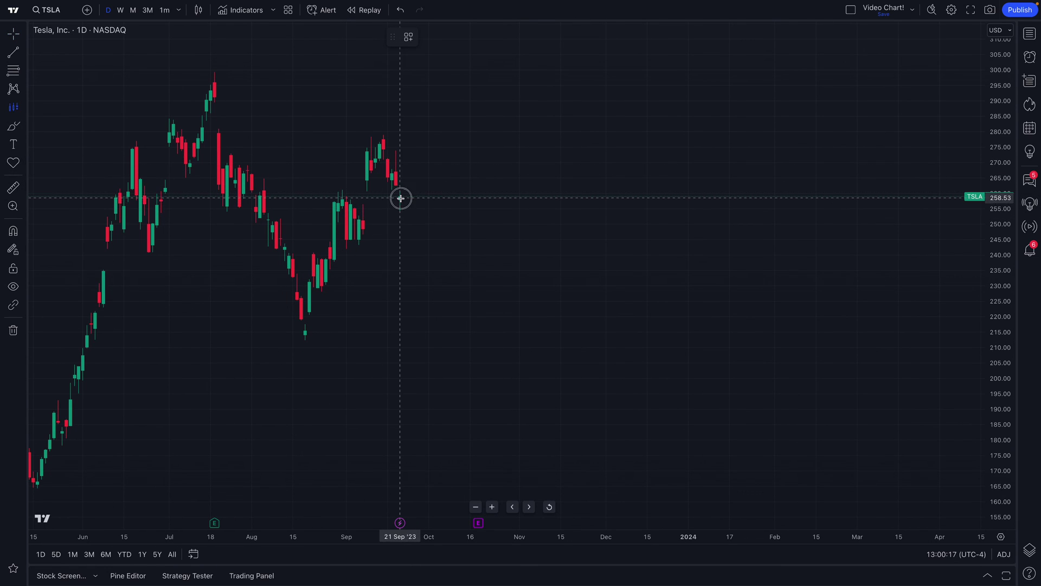
{"action": "left_click", "coordinate": [399, 198]}
{"action": "left_click", "coordinate": [487, 62]}
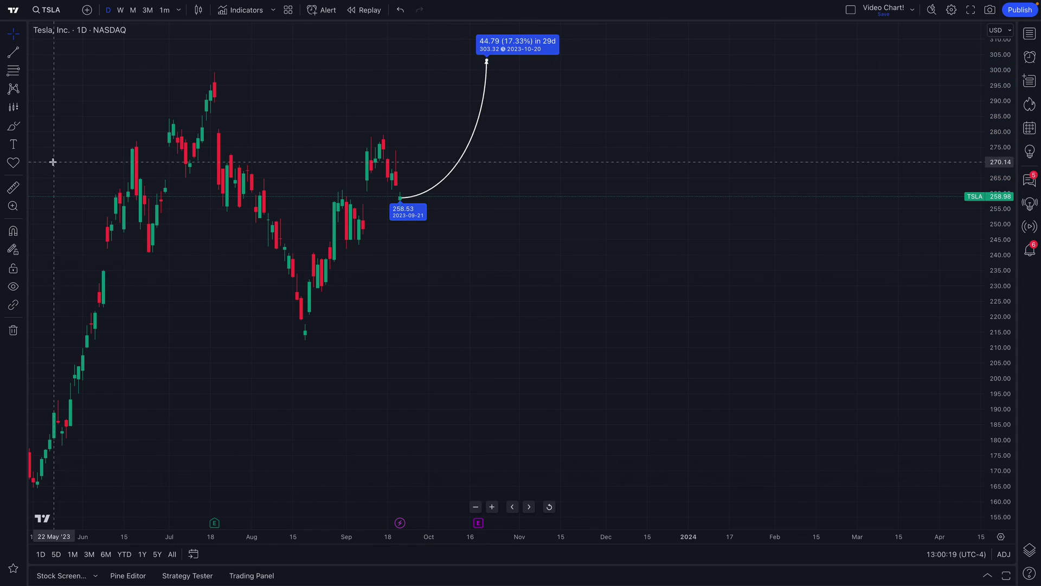
Draw a downward forecast from the latest TSLA candle at about 258.03 to about 197.48 on 2023-11-09
{"action": "left_click", "coordinate": [23, 107]}
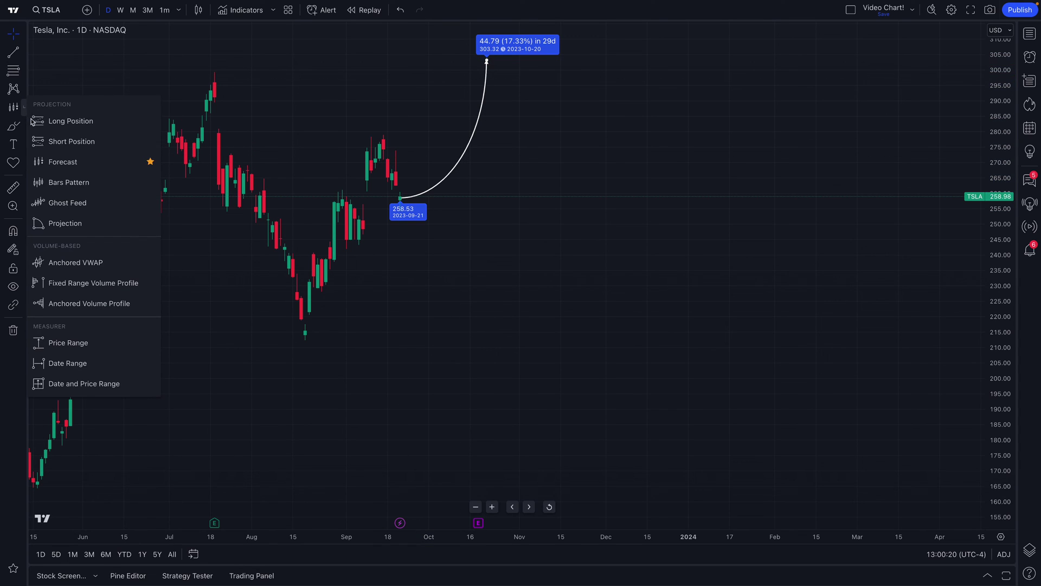
{"action": "left_click", "coordinate": [63, 161]}
{"action": "left_click", "coordinate": [399, 199]}
{"action": "left_click", "coordinate": [544, 385]}
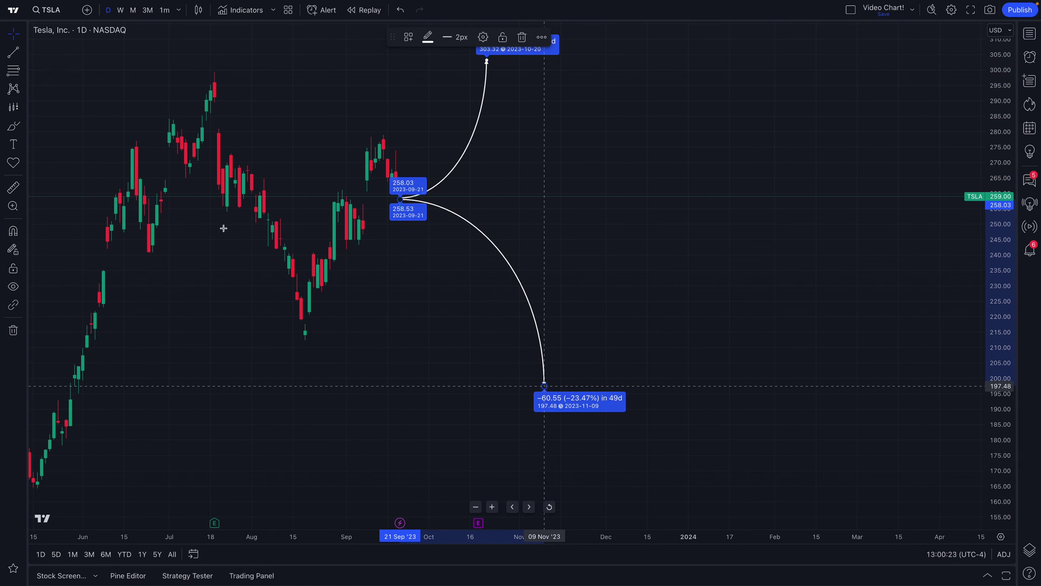
Draw a longer downward forecast from about 258.03 on 2023-09-22 to about 164.97 on 2024-01-19
{"action": "left_click", "coordinate": [23, 107]}
{"action": "left_click", "coordinate": [72, 161]}
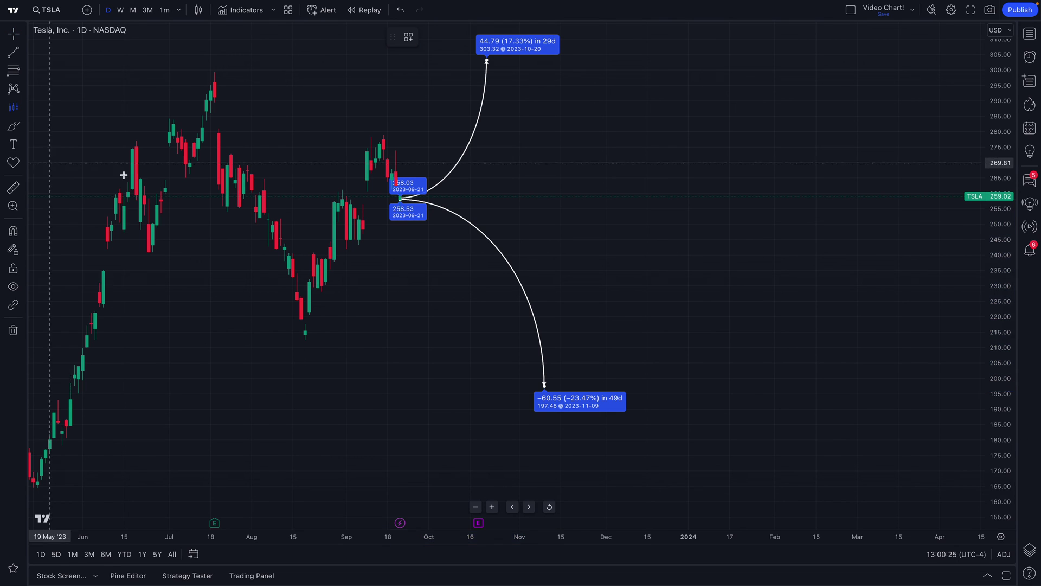
{"action": "left_click", "coordinate": [404, 199]}
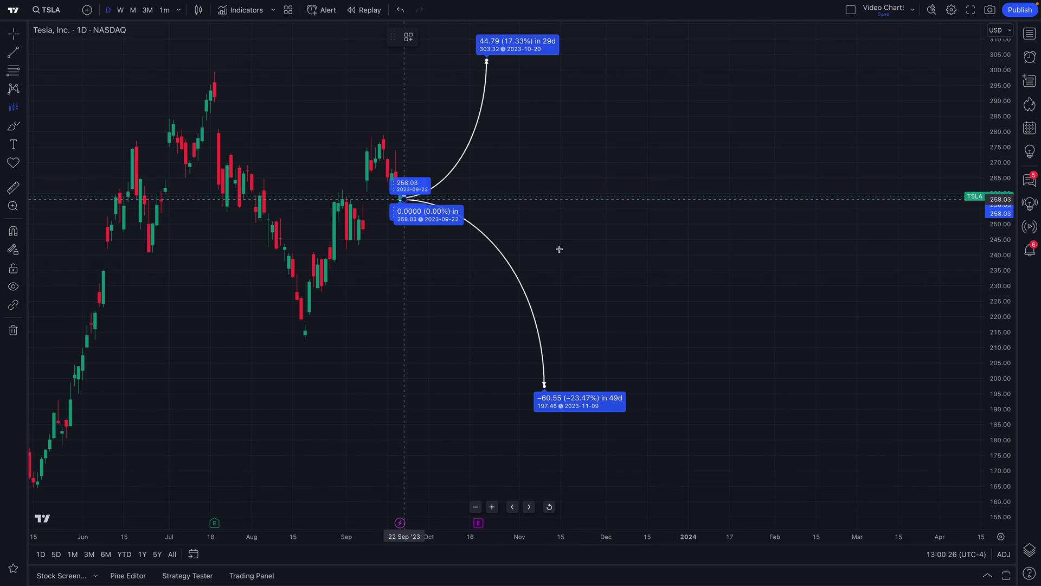
{"action": "left_click", "coordinate": [738, 485]}
Add the text "Analyst 1 prediction" beside the upward forecast's target and place copies of it beside both downward targets
{"action": "left_click", "coordinate": [13, 144]}
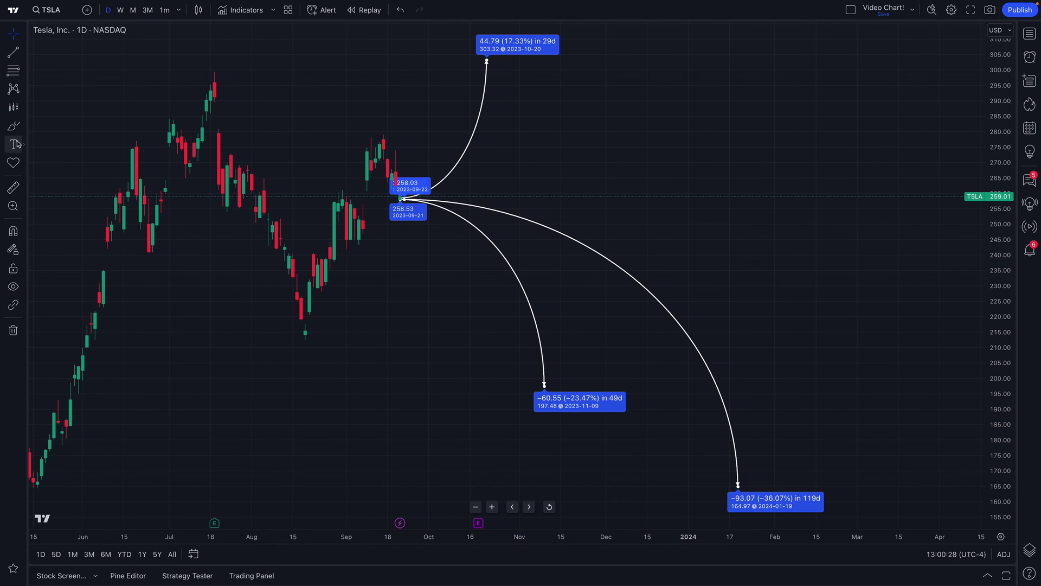
{"action": "left_click", "coordinate": [535, 65]}
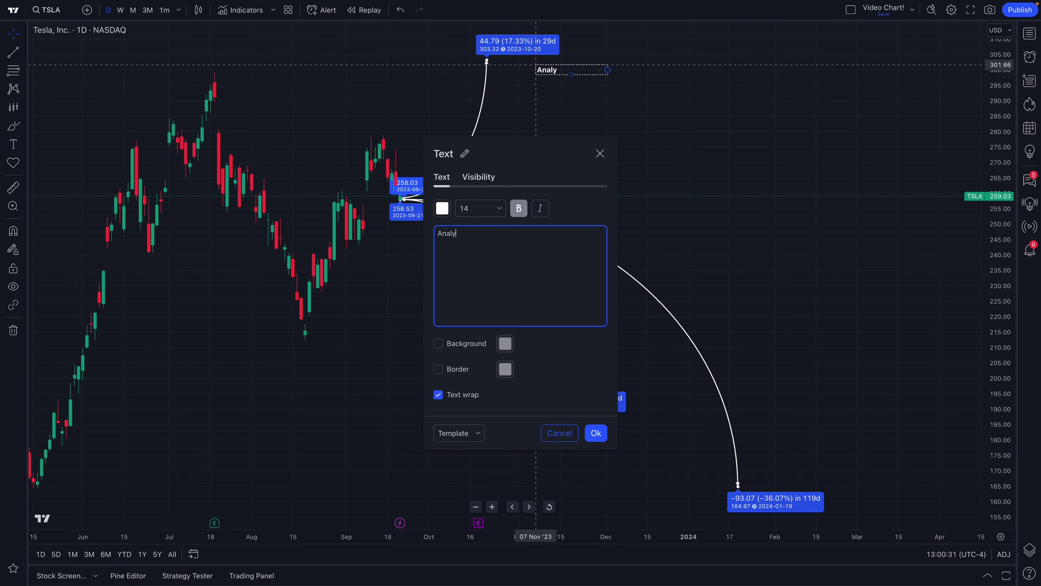
{"action": "type", "text": "Analyst 1 prediction"}
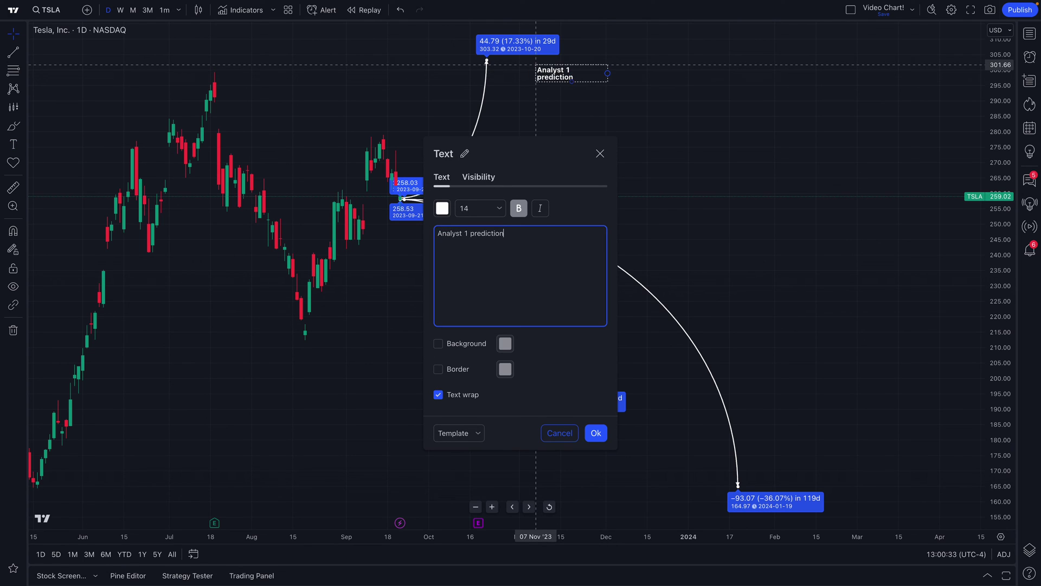
{"action": "left_click", "coordinate": [590, 88]}
{"action": "left_click_drag", "start_coordinate": [565, 87], "coordinate": [790, 482]}
{"action": "left_click_drag", "start_coordinate": [653, 455], "coordinate": [568, 426]}
Change the copied label beneath the November 2023 forecast target to "Analyst 3 prediction"
{"action": "double_click", "coordinate": [567, 426]}
{"action": "left_click", "coordinate": [465, 233]}
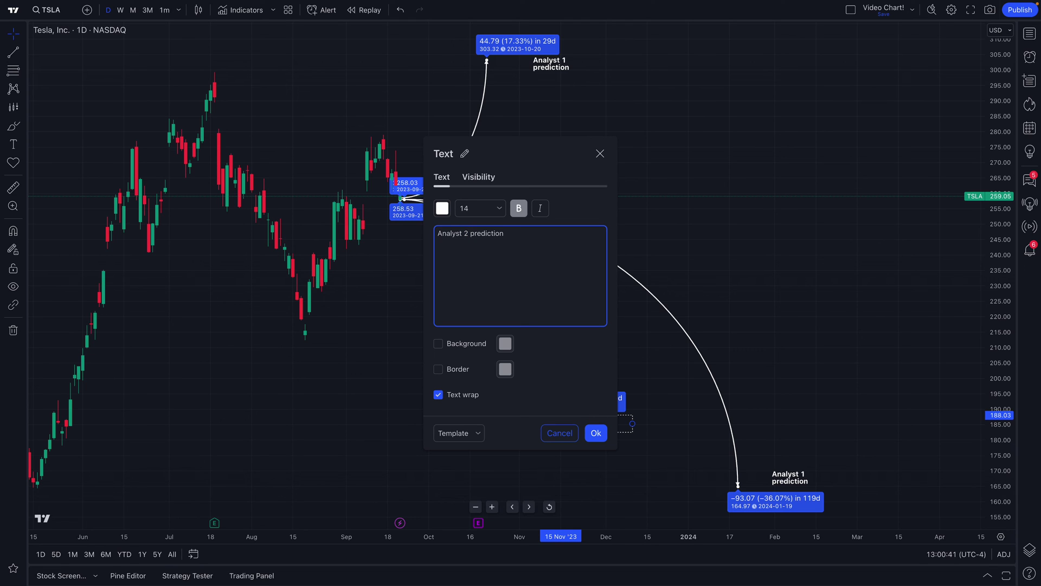
{"action": "left_click", "coordinate": [595, 433]}
Change the label above the January 2024 forecast target to "Analyst 2 prediction" and move it slightly closer to the target
{"action": "left_click", "coordinate": [790, 477]}
{"action": "double_click", "coordinate": [790, 477]}
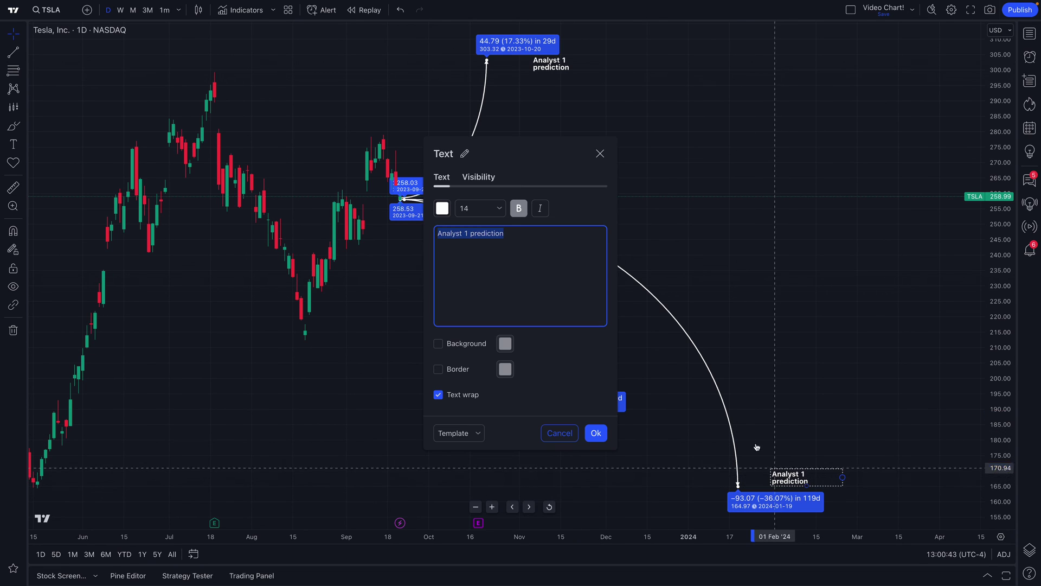
{"action": "left_click", "coordinate": [468, 239]}
{"action": "key", "text": "BackSpace"}
{"action": "type", "text": "2"}
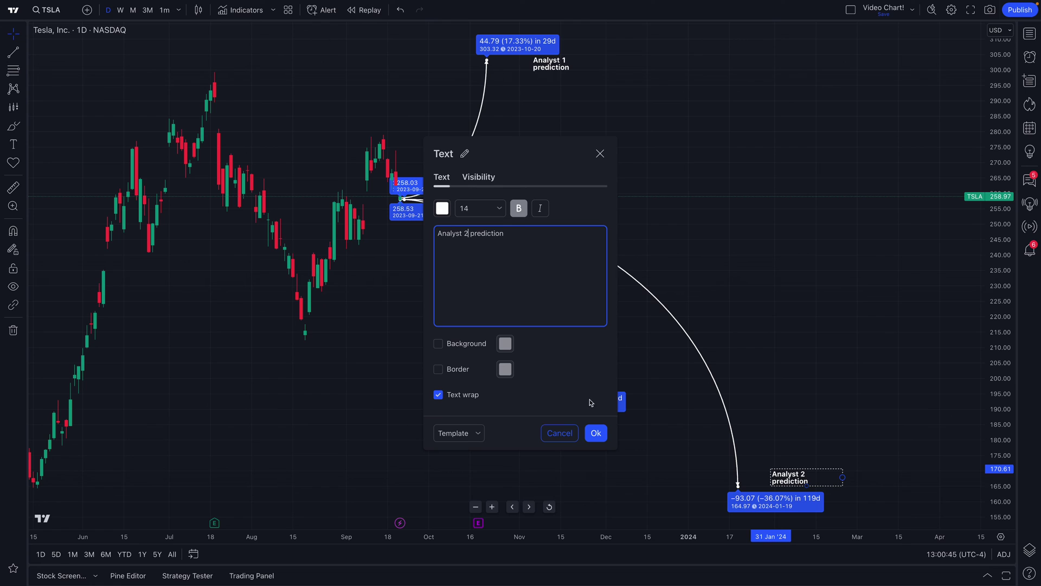
{"action": "left_click", "coordinate": [596, 432]}
{"action": "left_click", "coordinate": [790, 478]}
{"action": "left_click_drag", "start_coordinate": [790, 477], "coordinate": [796, 482]}
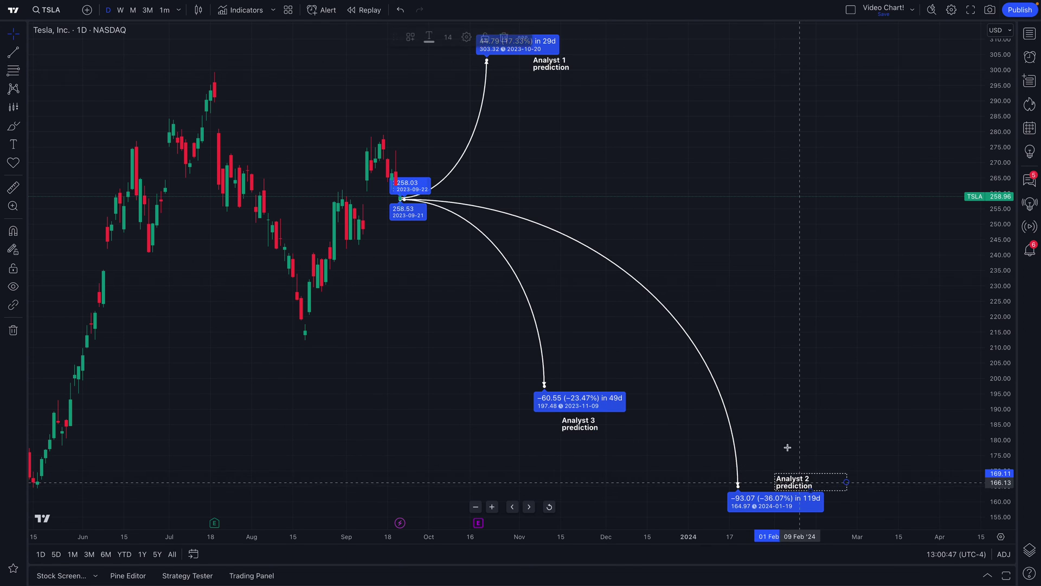
{"action": "left_click", "coordinate": [753, 397]}
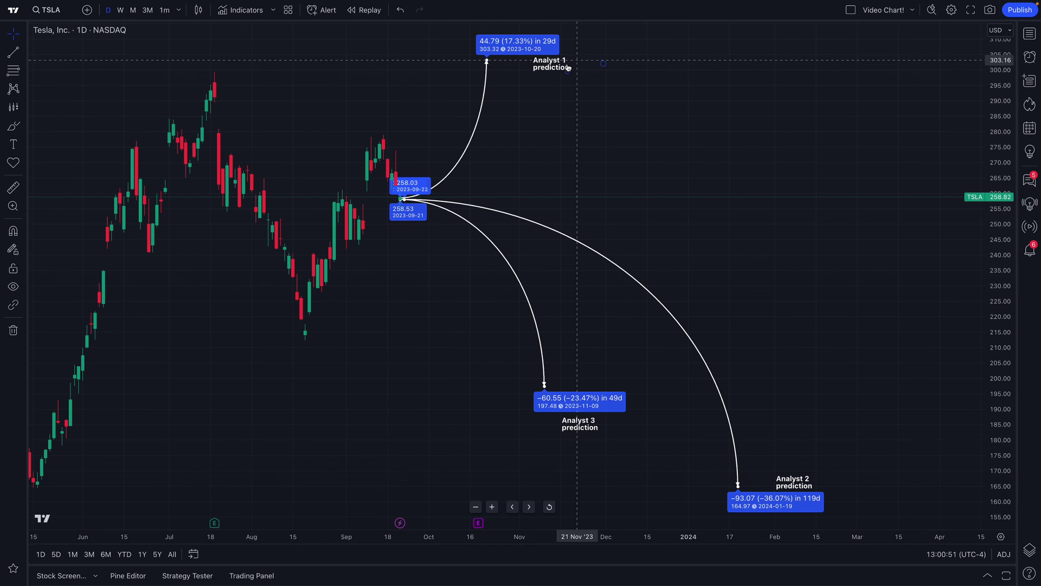
Move the "Analyst 1 prediction" label directly beneath the upward forecast's target callout
{"action": "left_click_drag", "start_coordinate": [559, 64], "coordinate": [521, 64]}
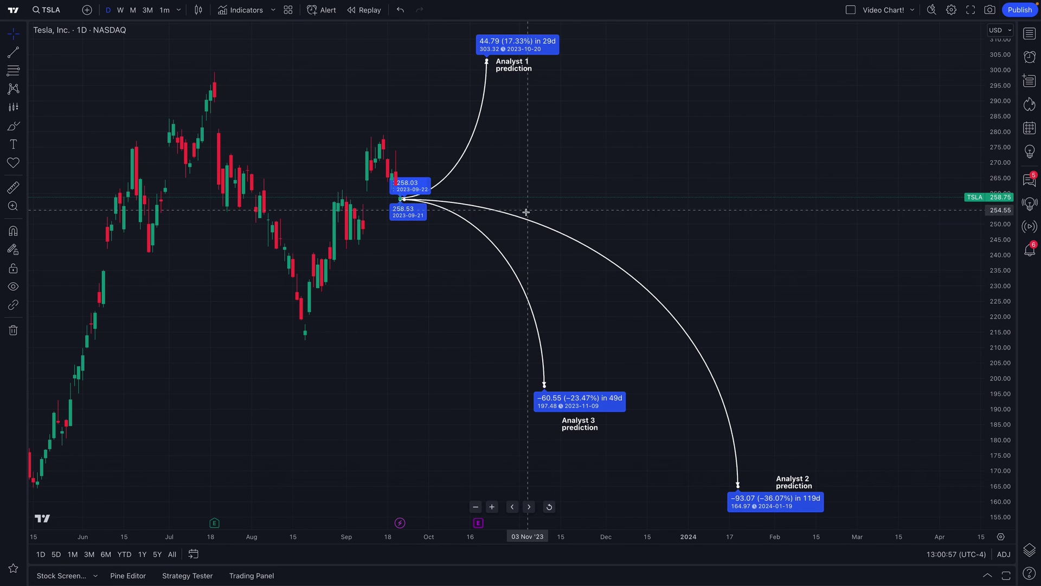
{"action": "left_click", "coordinate": [22, 107]}
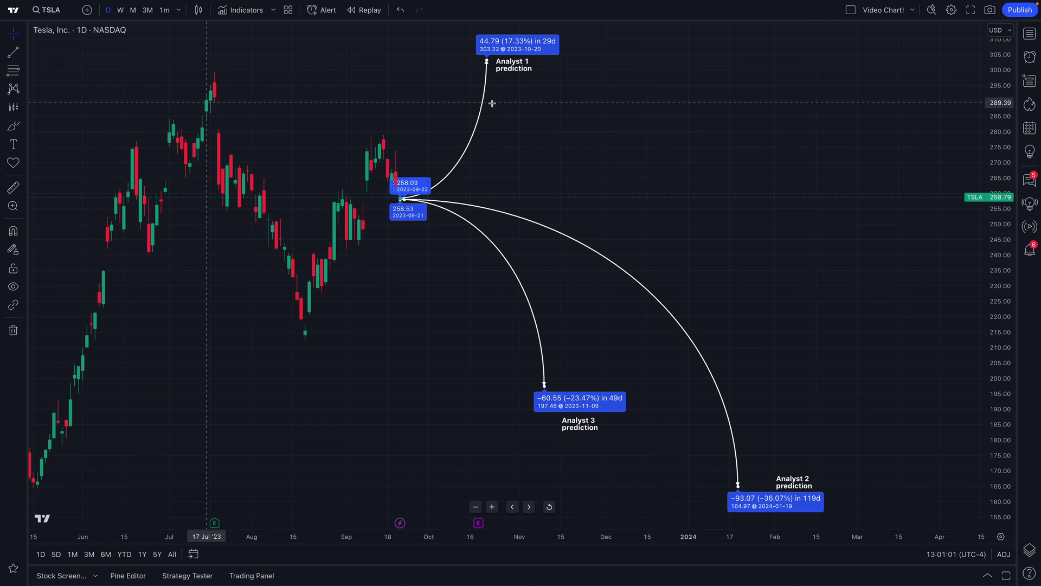
{"action": "left_click", "coordinate": [512, 68]}
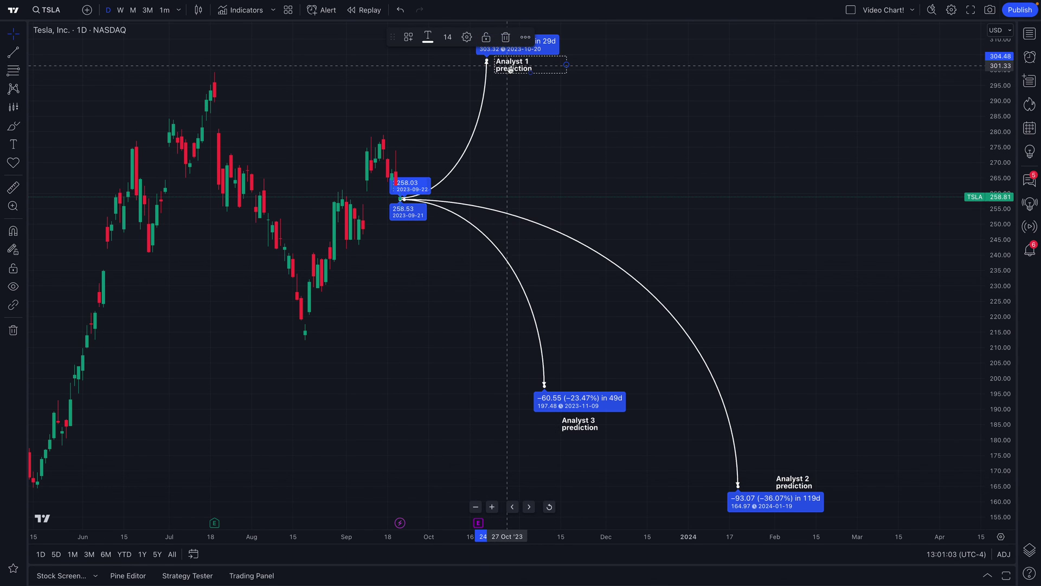
Change the label beneath the upward forecast's target to "Prediction 1: new product released!"
{"action": "double_click", "coordinate": [510, 69]}
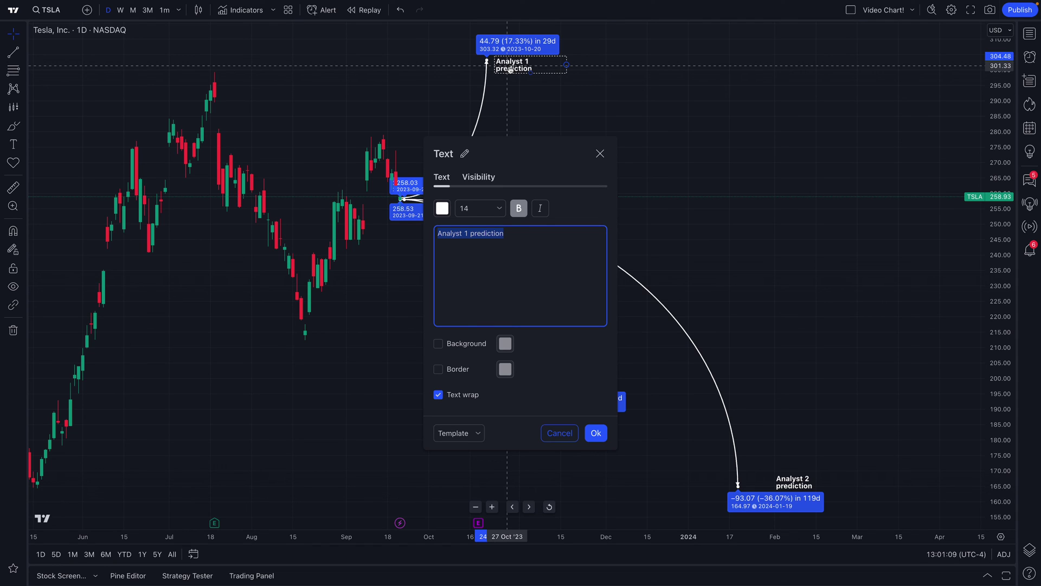
{"action": "type", "text": "Pre"}
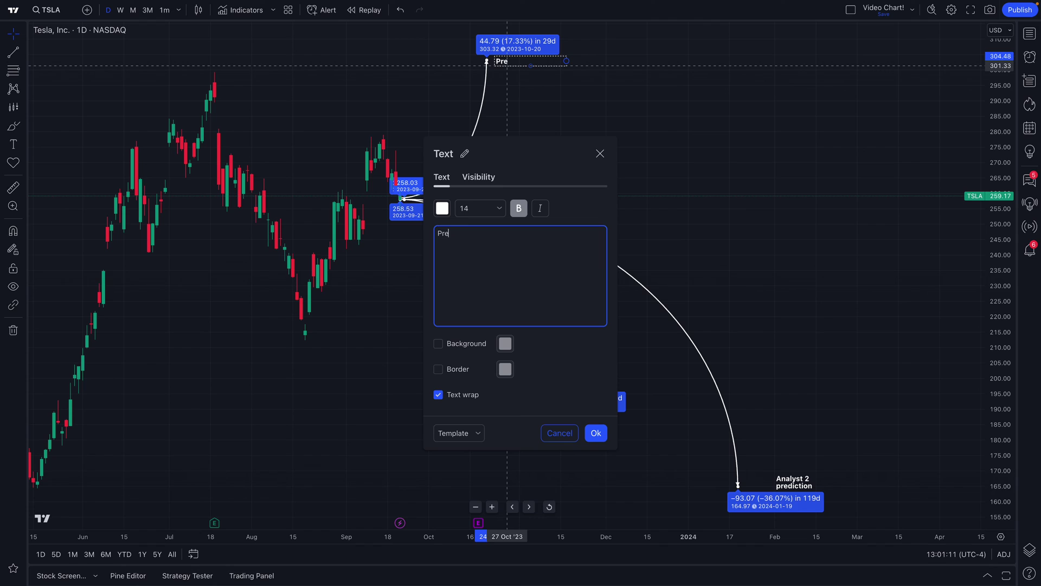
{"action": "type", "text": "diction 1: ne wproduct released!"}
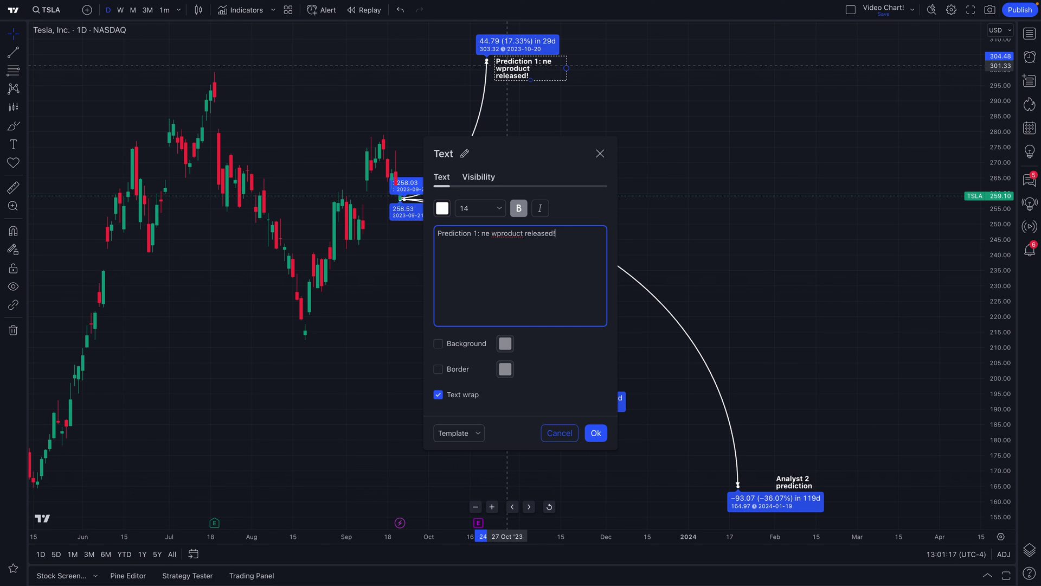
{"action": "left_click", "coordinate": [493, 233]}
{"action": "key", "text": "BackSpace"}
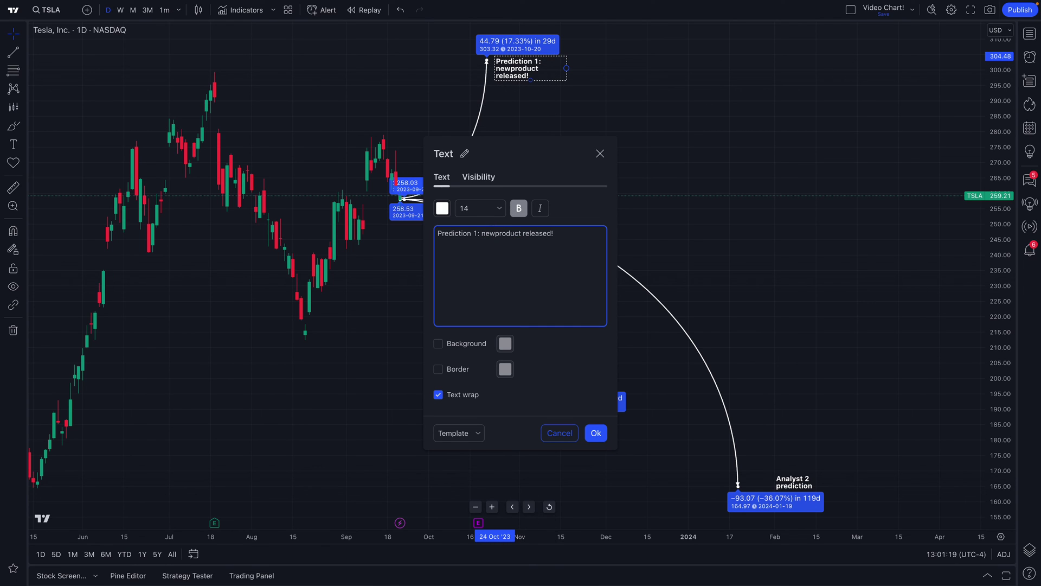
{"action": "key", "text": "Right"}
{"action": "left_click", "coordinate": [596, 432]}
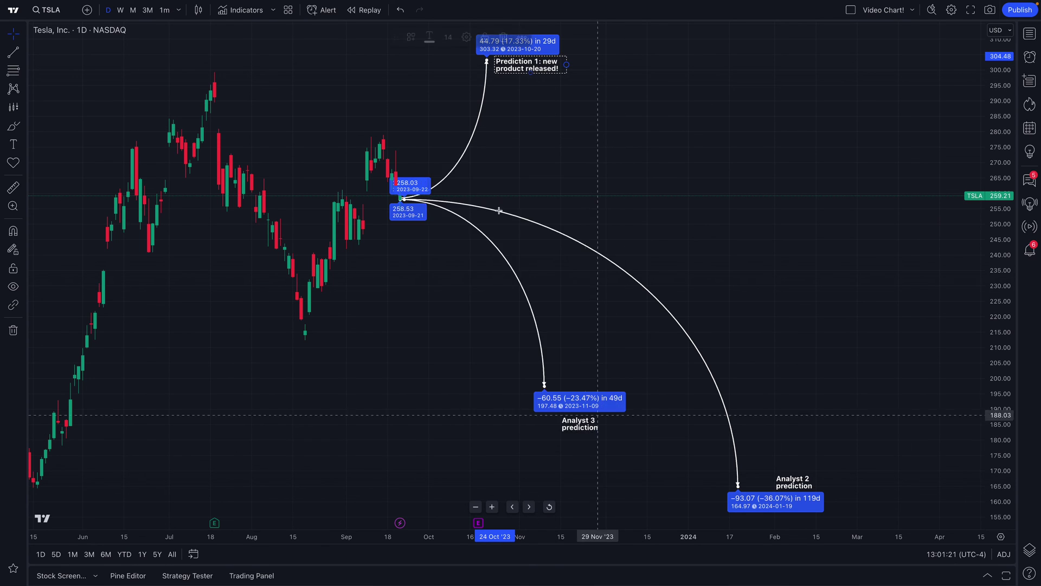
Change the label beneath the November 2023 forecast target to "Prediction: more competition comes to the market!"
{"action": "double_click", "coordinate": [573, 427]}
{"action": "triple_click", "coordinate": [461, 249]}
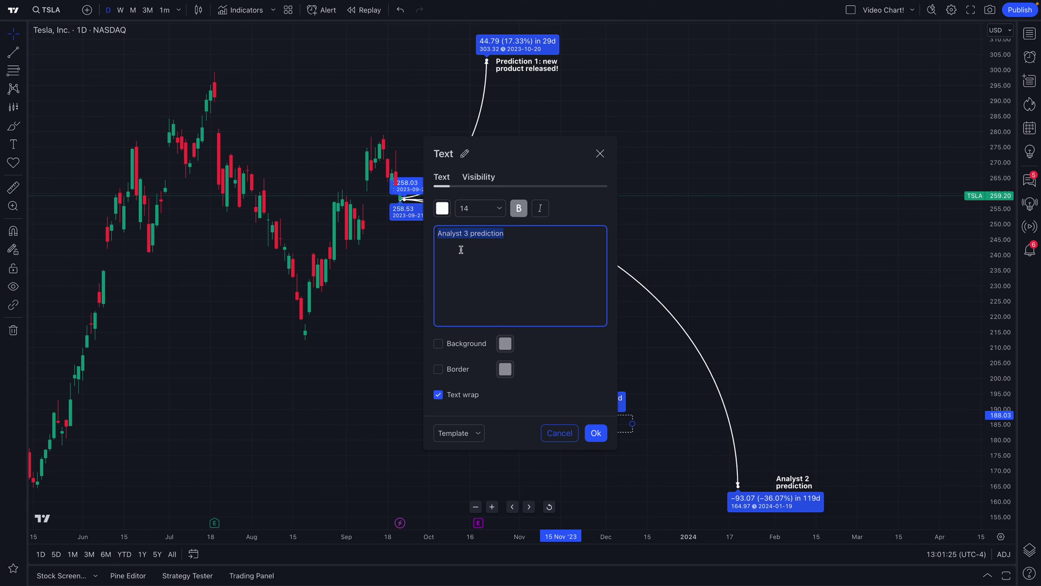
{"action": "type", "text": "Pr"}
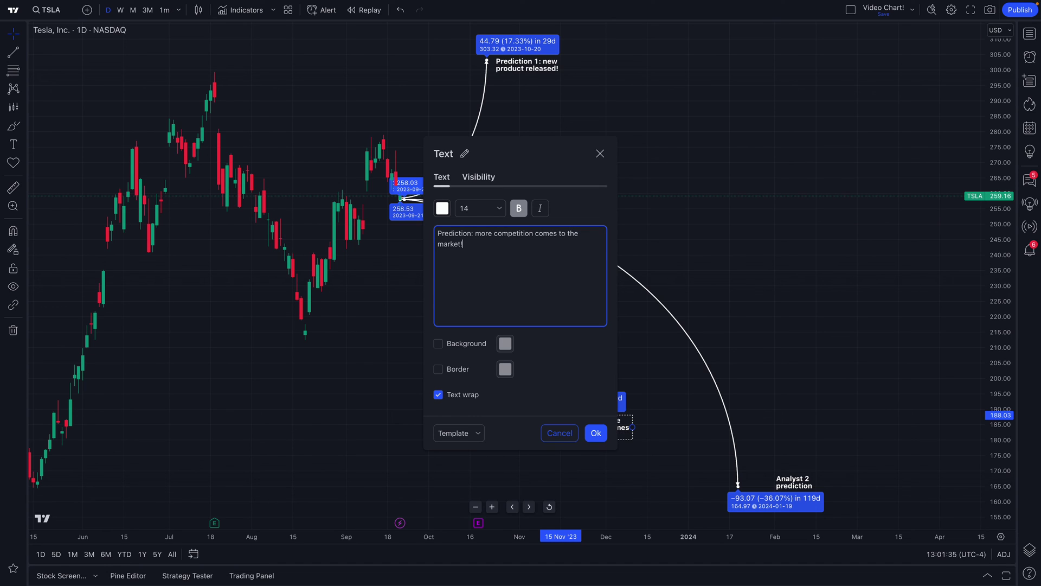
{"action": "left_click", "coordinate": [596, 433]}
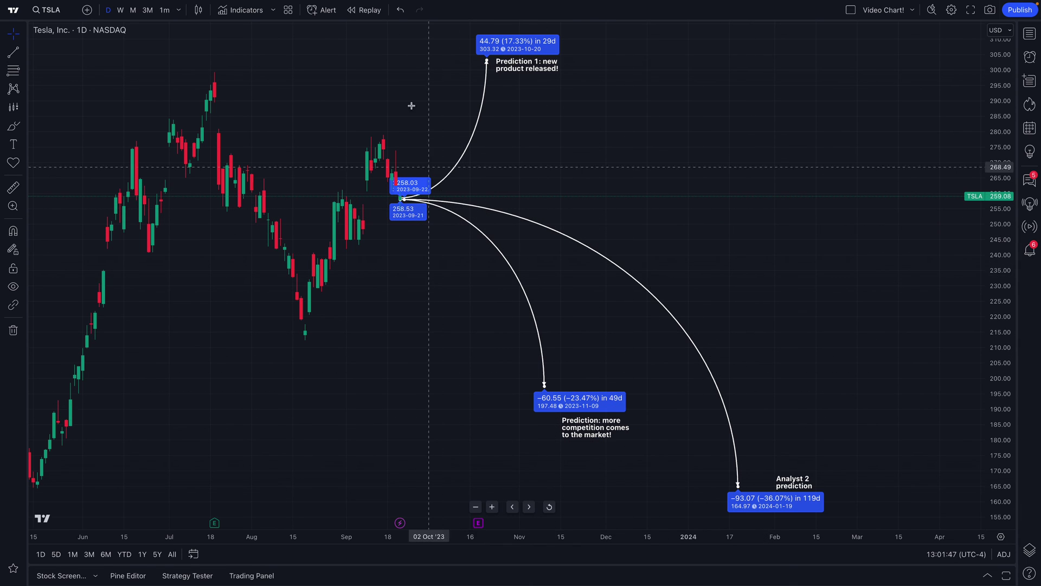
Delete all three forecasts and their text labels from the TSLA chart and switch the chart to AAPL
{"action": "mouse_move", "coordinate": [346, 34]}
{"action": "left_mouse_down"}
{"action": "mouse_move", "coordinate": [792, 421]}
{"action": "mouse_move", "coordinate": [867, 508]}
{"action": "left_mouse_up"}
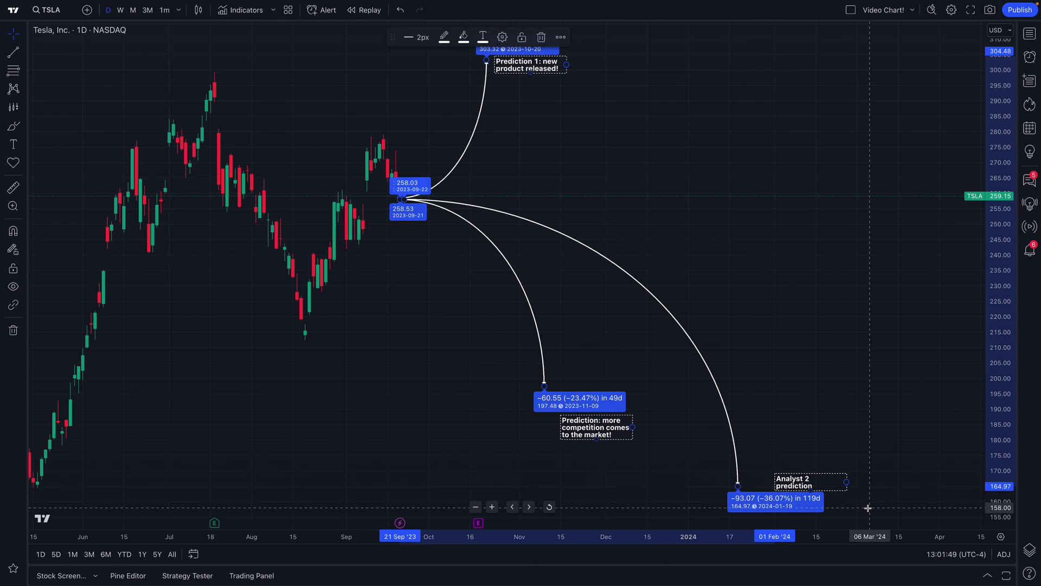
{"action": "key", "text": "Delete"}
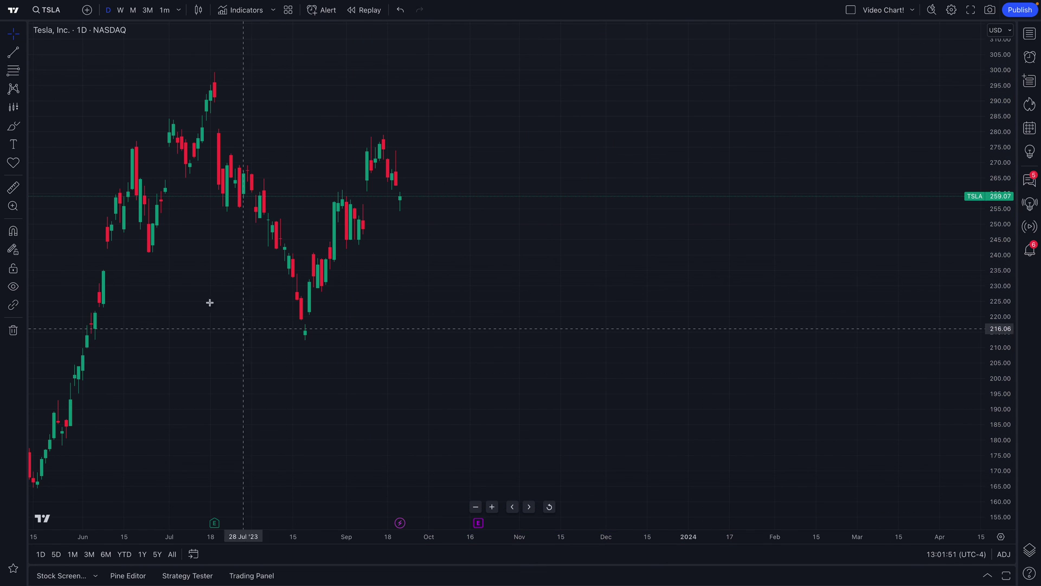
{"action": "left_click", "coordinate": [47, 10]}
{"action": "type", "text": "AAPL"}
{"action": "key", "text": "Return"}
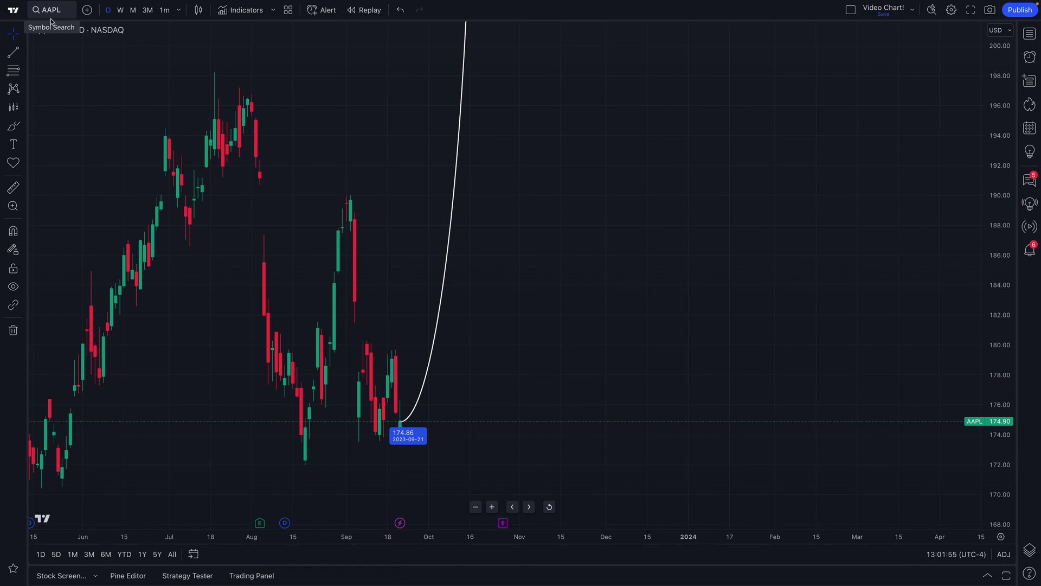
Set the AAPL chart to the 1-minute interval and delete the existing forecast from it
{"action": "left_click", "coordinate": [164, 9]}
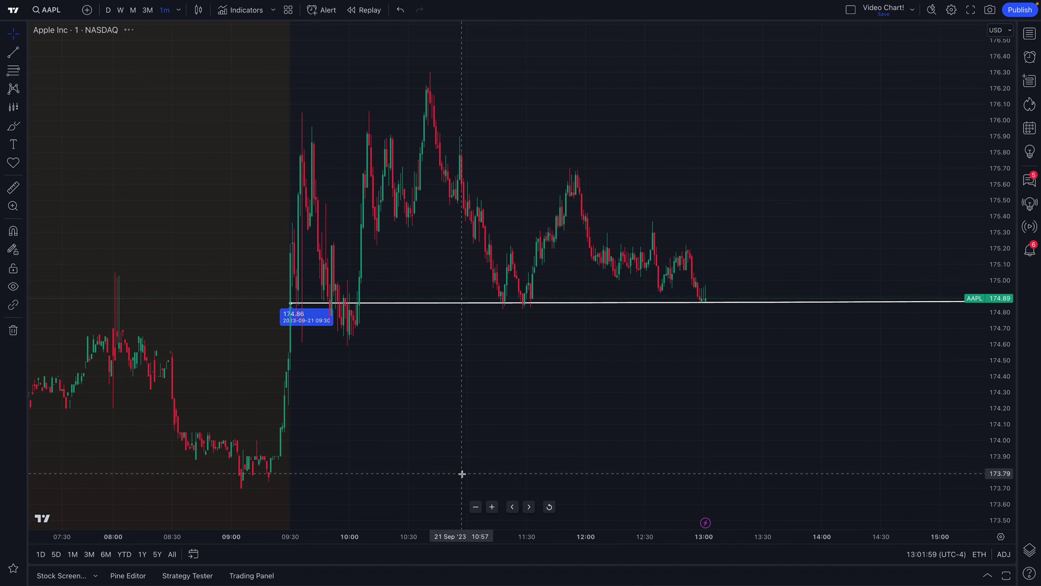
{"action": "left_click", "coordinate": [107, 324]}
{"action": "key", "text": "Delete"}
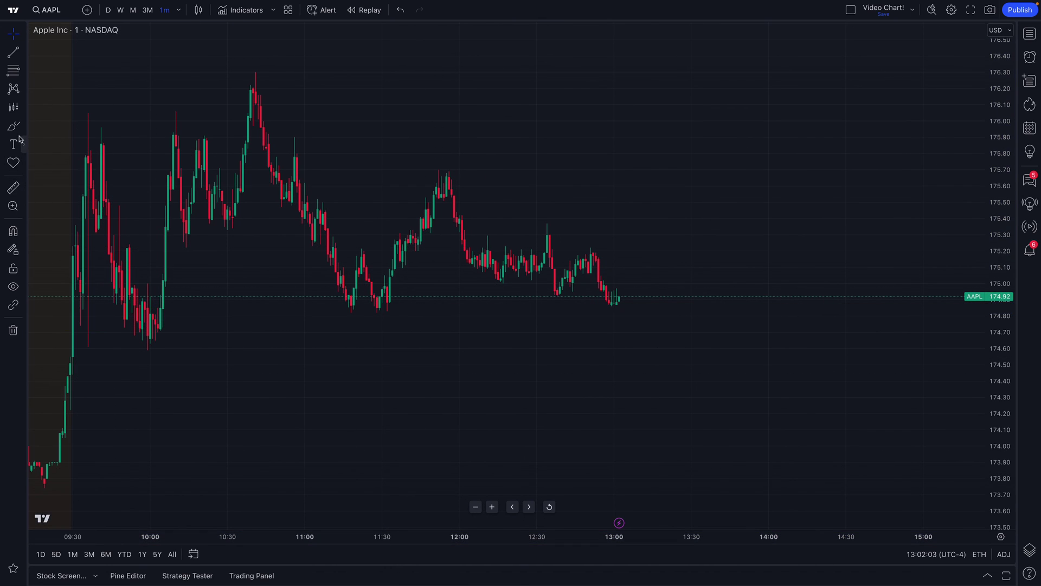
Draw a one-minute Forecast from the latest candle at 13:03, about 174.94, up to about 174.98 at 13:04
{"action": "left_click", "coordinate": [24, 107]}
{"action": "left_click", "coordinate": [63, 161]}
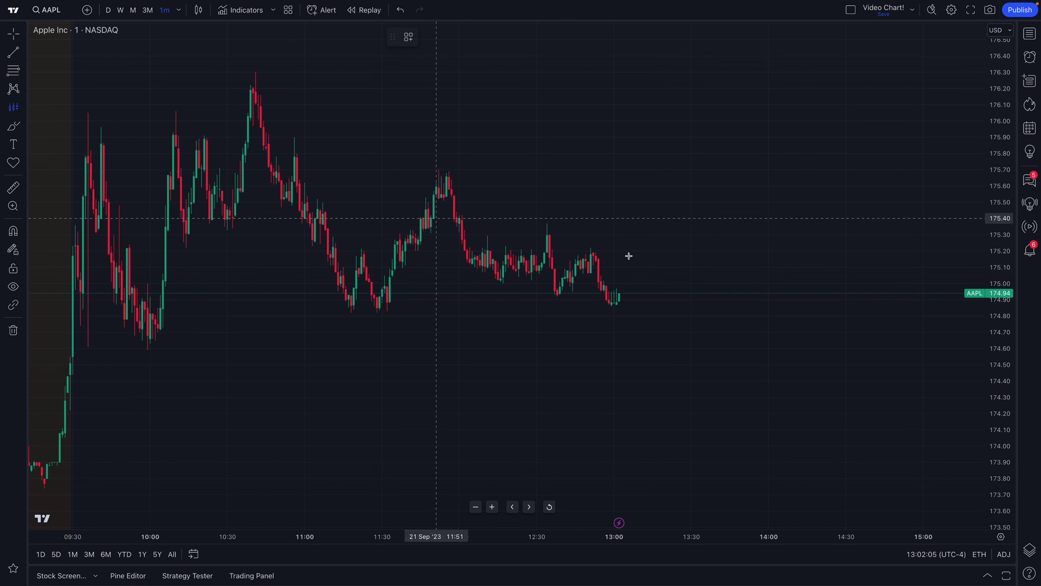
{"action": "left_click", "coordinate": [619, 295]}
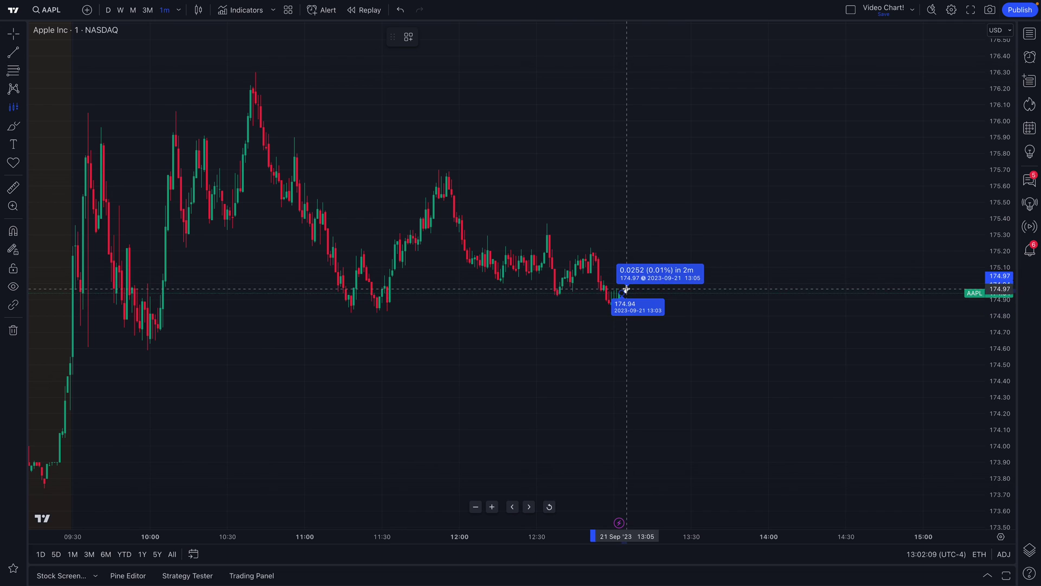
{"action": "left_click", "coordinate": [624, 288]}
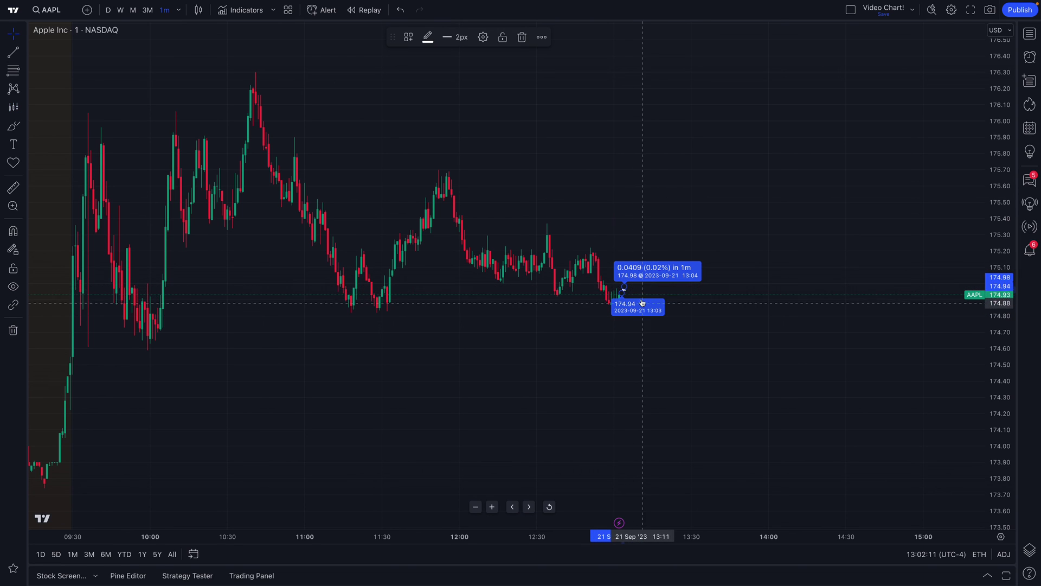
Lower the forecast's target to about 174.93 and shift the whole forecast one minute earlier, starting at 13:02 near 174.95
{"action": "scroll", "coordinate": [571, 321], "scroll_direction": "up", "scroll_amount": 5}
{"action": "scroll", "coordinate": [692, 309], "scroll_direction": "down", "scroll_amount": 4}
{"action": "scroll", "coordinate": [544, 348], "scroll_direction": "up", "scroll_amount": 4}
{"action": "left_click_drag", "start_coordinate": [555, 428], "coordinate": [553, 451]}
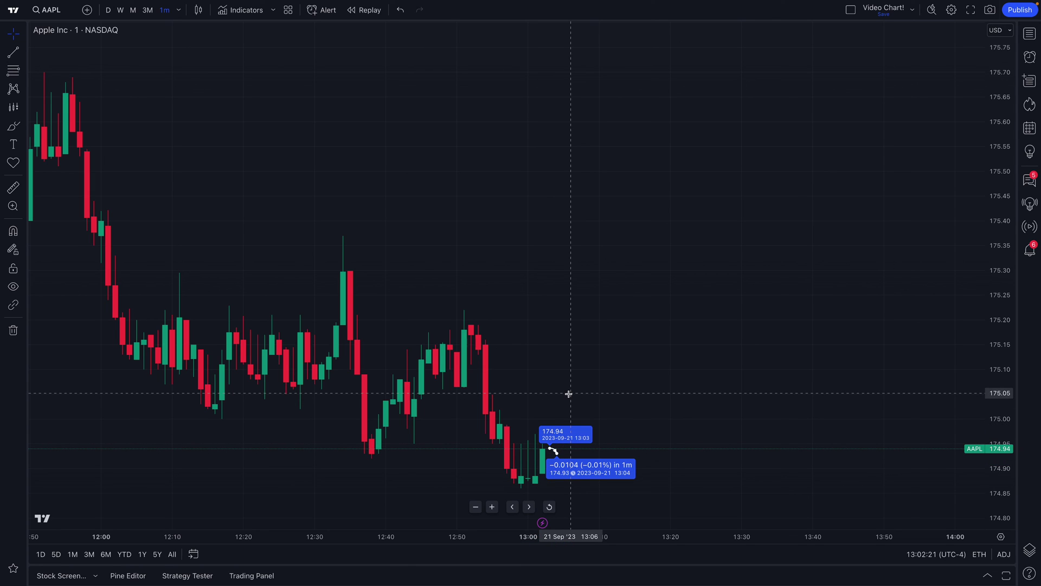
{"action": "scroll", "coordinate": [551, 360], "scroll_direction": "up", "scroll_amount": 2}
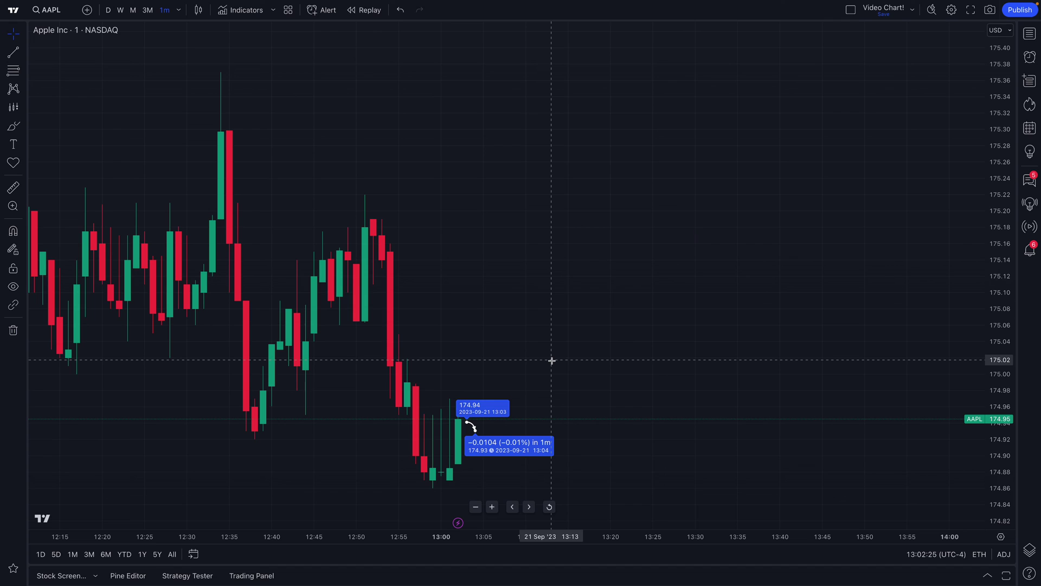
{"action": "mouse_move", "coordinate": [468, 424]}
{"action": "left_mouse_down"}
{"action": "mouse_move", "coordinate": [460, 417]}
{"action": "mouse_move", "coordinate": [468, 429]}
{"action": "left_mouse_up"}
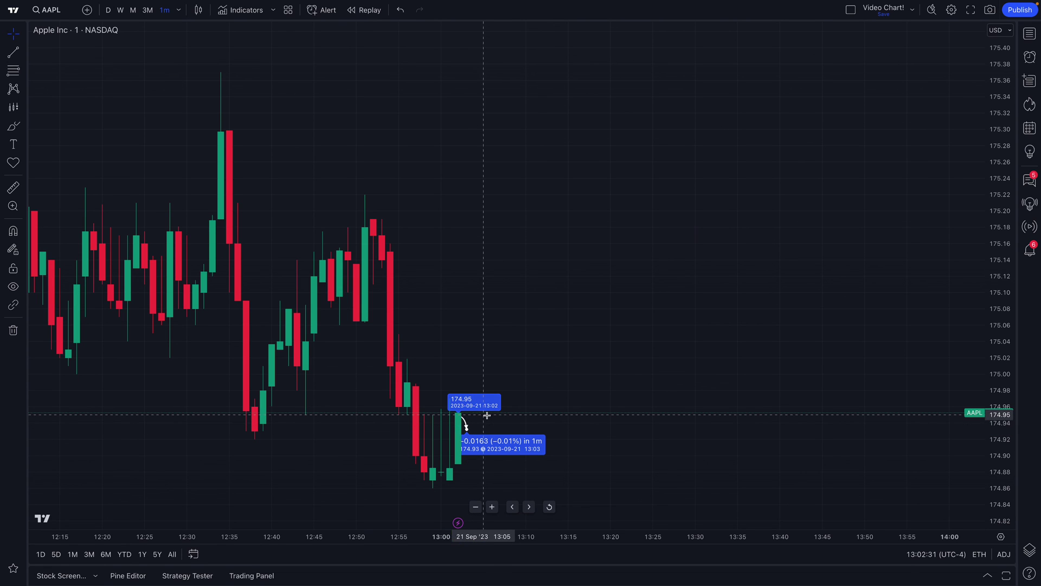
{"action": "scroll", "coordinate": [456, 365], "scroll_direction": "up", "scroll_amount": 5}
{"action": "scroll", "coordinate": [321, 351], "scroll_direction": "down", "scroll_amount": 3}
{"action": "scroll", "coordinate": [656, 342], "scroll_direction": "left", "scroll_amount": 3}
{"action": "scroll", "coordinate": [576, 345], "scroll_direction": "right", "scroll_amount": 5}
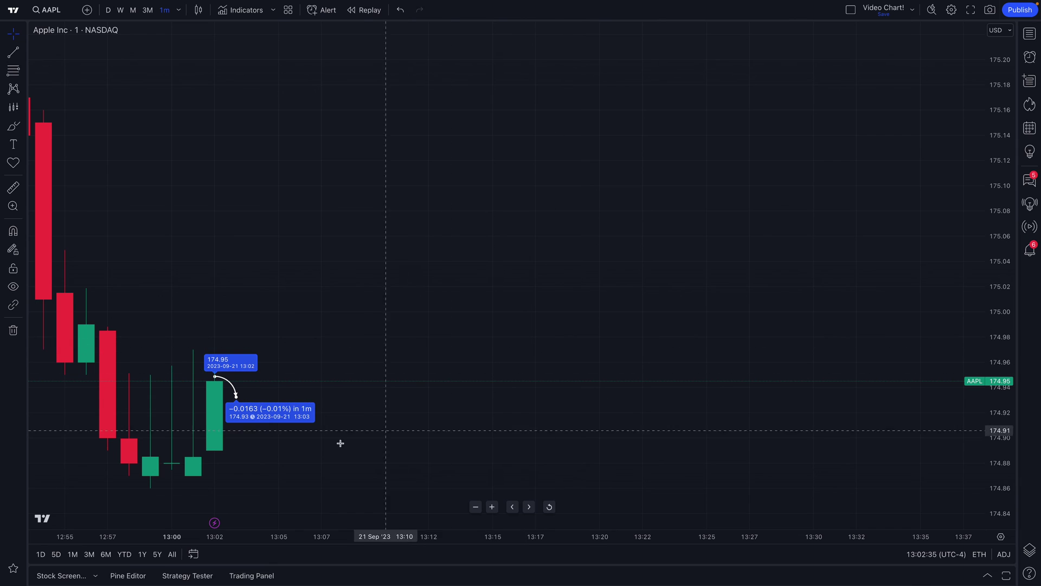
{"action": "scroll", "coordinate": [390, 438], "scroll_direction": "up", "scroll_amount": 3}
{"action": "scroll", "coordinate": [508, 441], "scroll_direction": "left", "scroll_amount": 3}
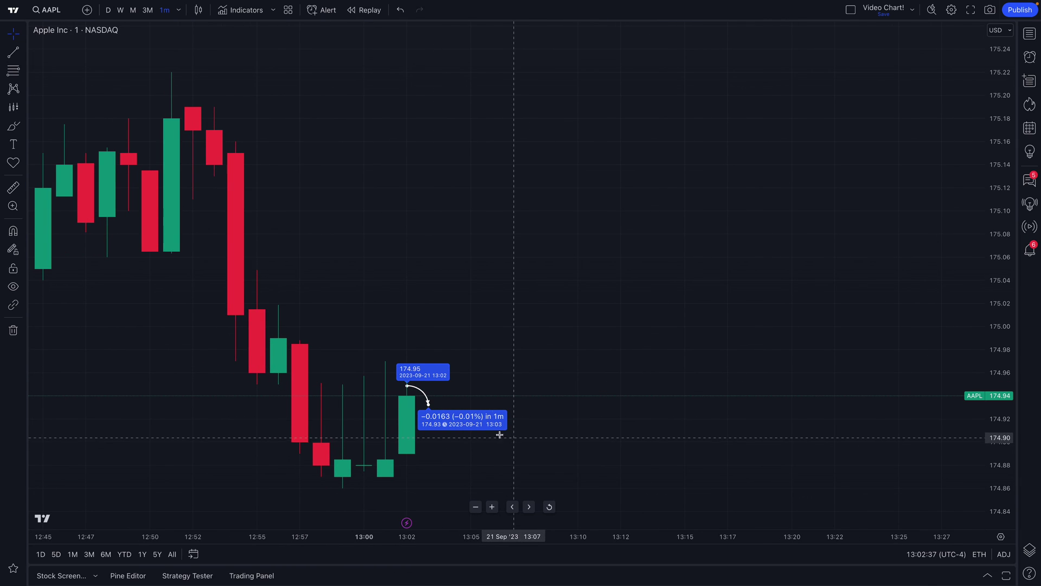